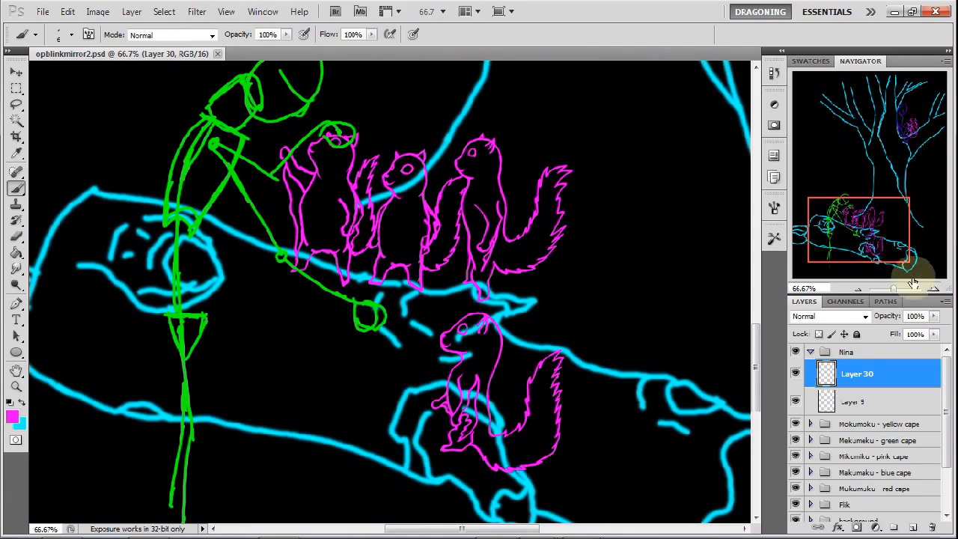
# Paint a short magenta stroke on Layer 30 over the front edge of the green figure's head.
pyautogui.moveTo(856, 220); pyautogui.dragTo(867, 231)
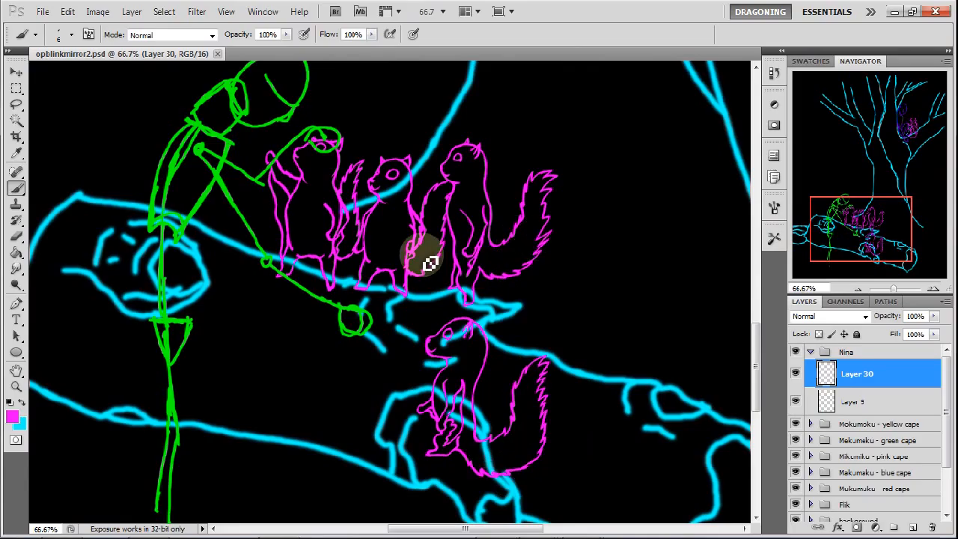
pyautogui.moveTo(830, 220)
pyautogui.mouseDown()
pyautogui.moveTo(861, 226)
pyautogui.moveTo(882, 192)
pyautogui.moveTo(893, 136)
pyautogui.moveTo(849, 217)
pyautogui.moveTo(836, 217)
pyautogui.mouseUp()
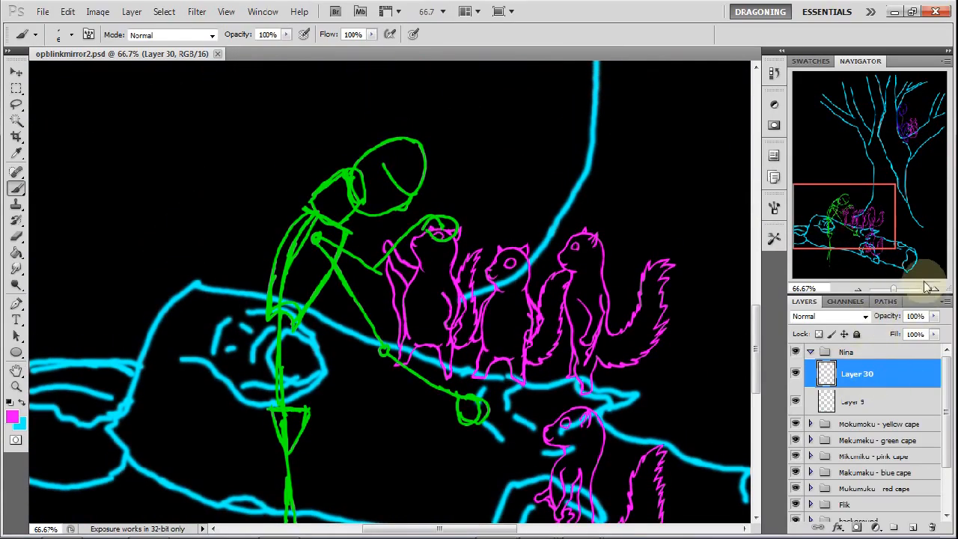
pyautogui.click(934, 289)
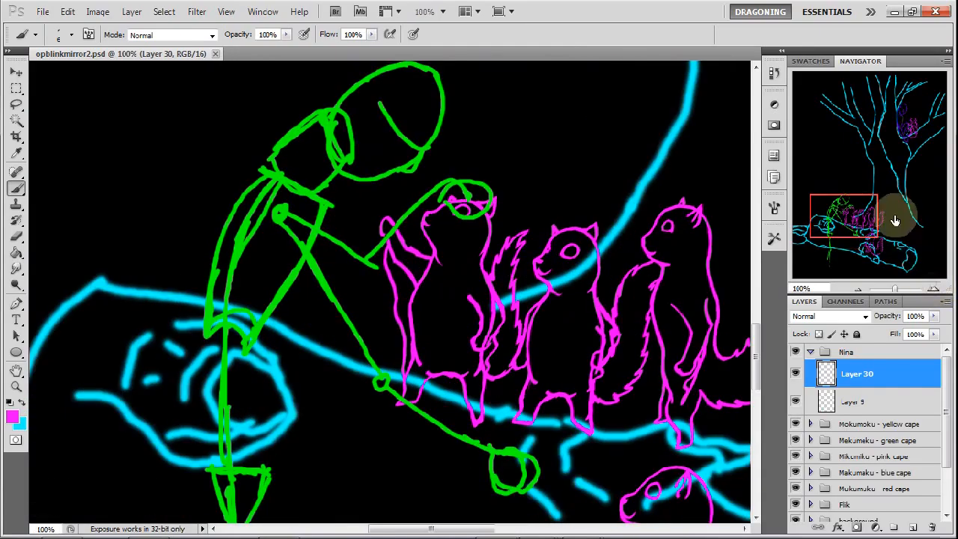
pyautogui.click(934, 289)
pyautogui.moveTo(857, 216)
pyautogui.mouseDown()
pyautogui.moveTo(848, 201)
pyautogui.moveTo(847, 214)
pyautogui.mouseUp()
pyautogui.click(857, 290)
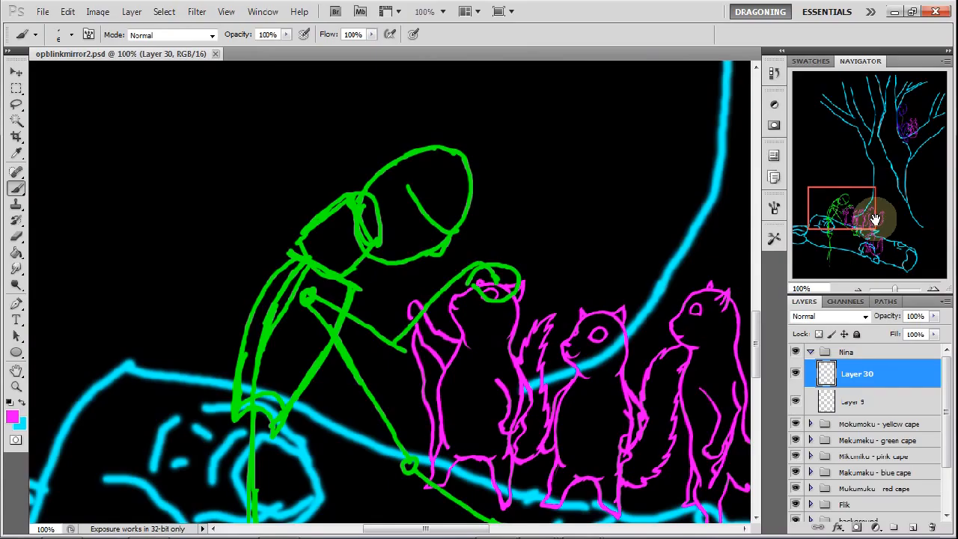
pyautogui.moveTo(841, 206)
pyautogui.mouseDown()
pyautogui.moveTo(853, 209)
pyautogui.moveTo(867, 188)
pyautogui.moveTo(869, 147)
pyautogui.moveTo(842, 207)
pyautogui.mouseUp()
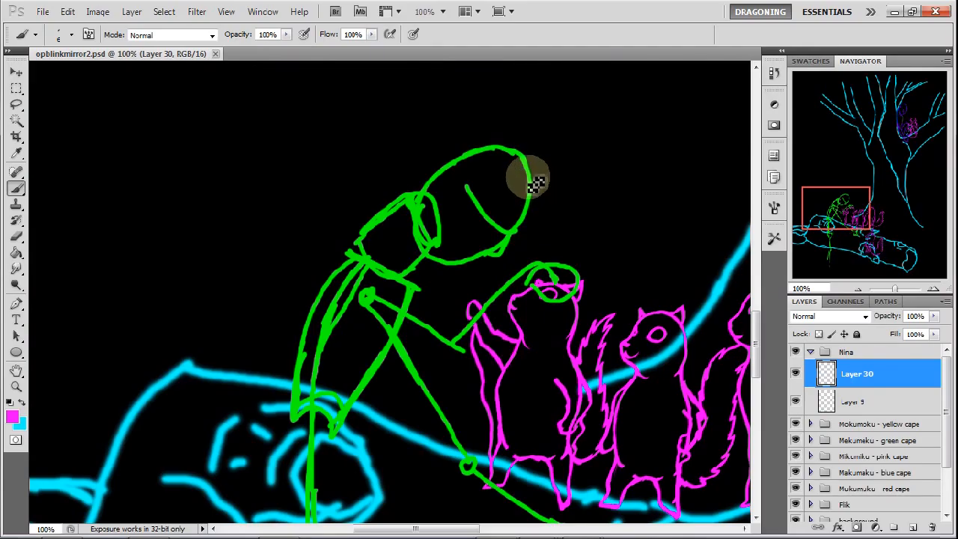
pyautogui.moveTo(530, 172); pyautogui.dragTo(534, 178)
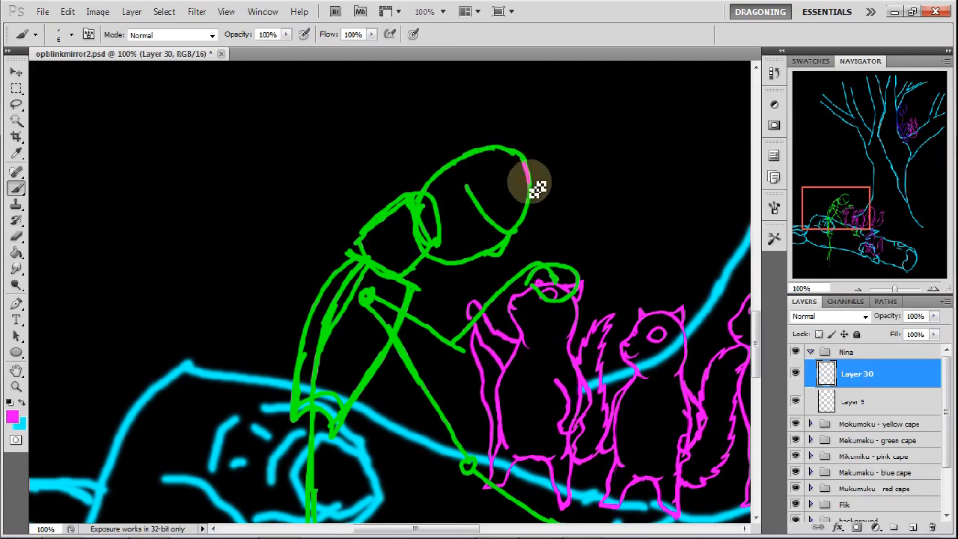
# Trace the figure's face profile in magenta from the forehead past the nose and chin, along the jaw to the neck.
pyautogui.click(936, 291)
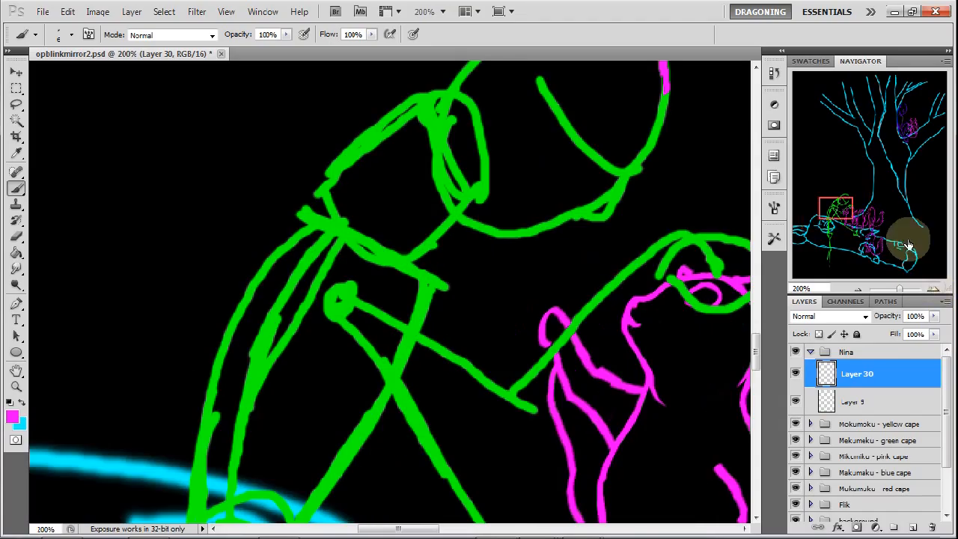
pyautogui.moveTo(839, 207); pyautogui.dragTo(806, 197)
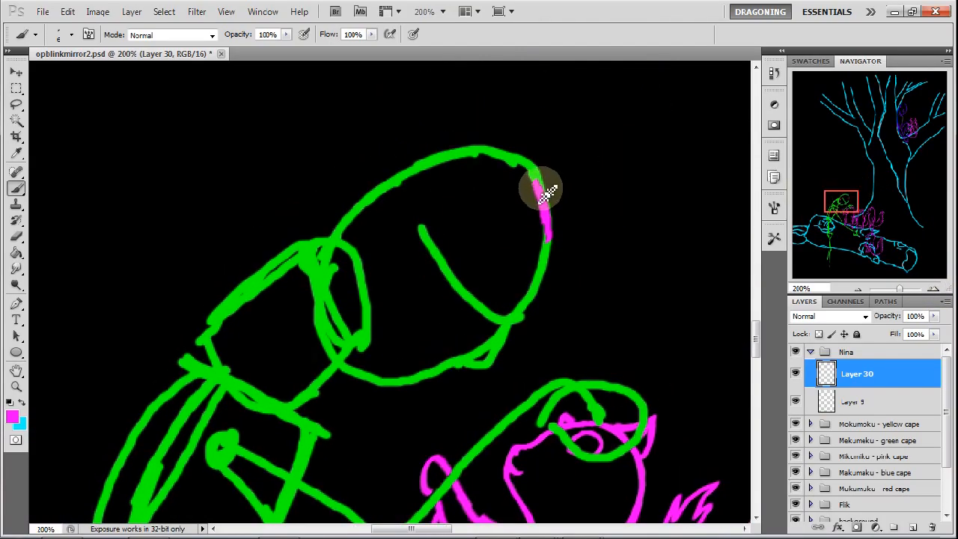
pyautogui.moveTo(547, 223)
pyautogui.mouseDown()
pyautogui.moveTo(544, 274)
pyautogui.moveTo(545, 246)
pyautogui.moveTo(527, 300)
pyautogui.moveTo(544, 277)
pyautogui.moveTo(505, 353)
pyautogui.moveTo(507, 325)
pyautogui.moveTo(509, 339)
pyautogui.mouseUp()
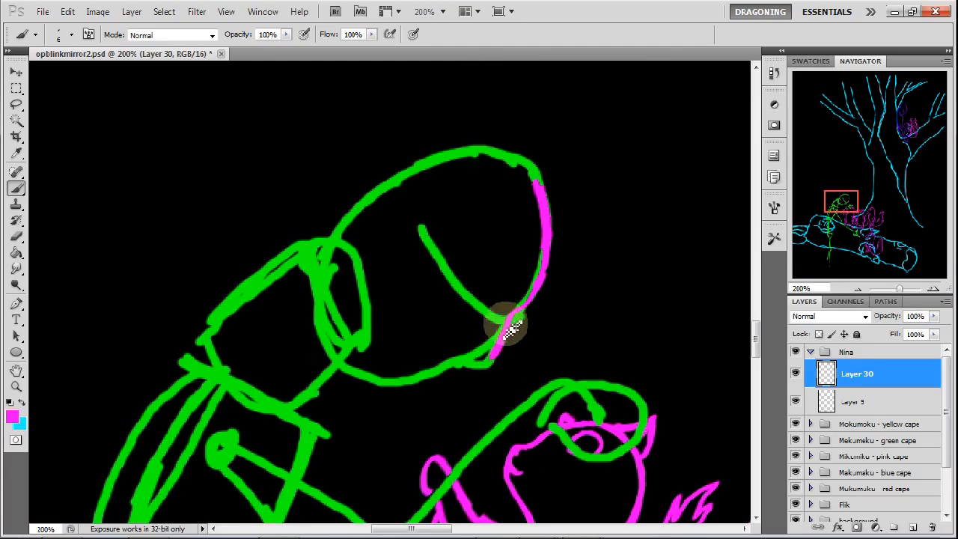
pyautogui.moveTo(497, 350); pyautogui.dragTo(485, 365)
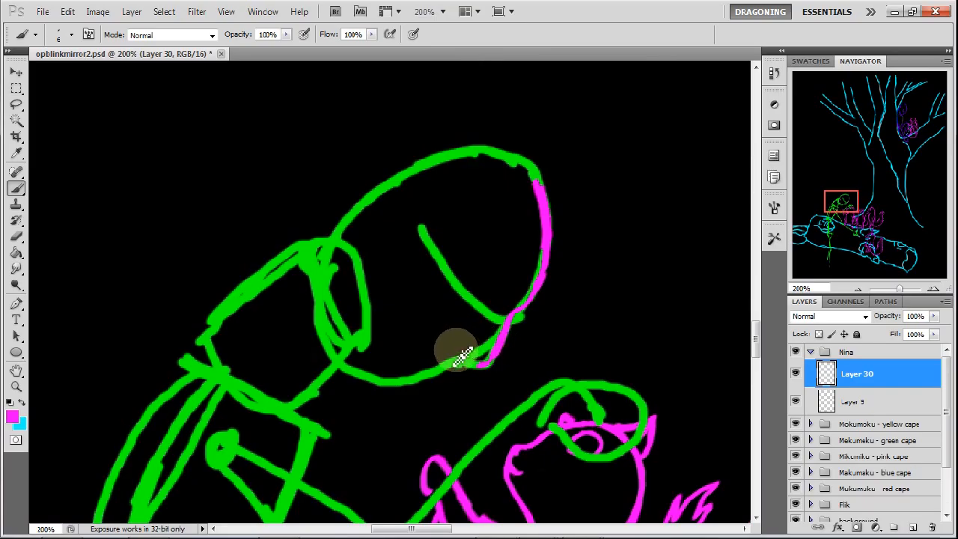
pyautogui.moveTo(457, 351); pyautogui.dragTo(470, 363)
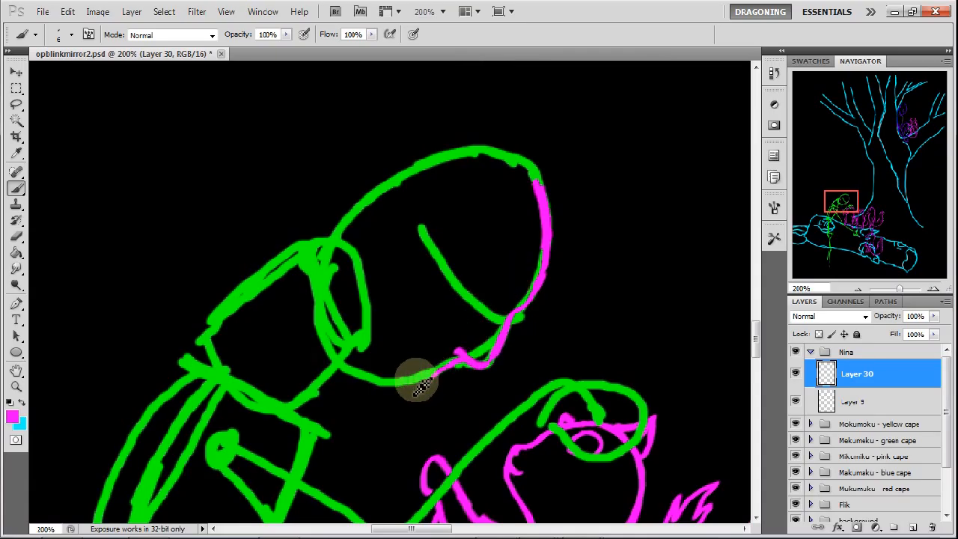
pyautogui.moveTo(360, 349); pyautogui.dragTo(395, 383)
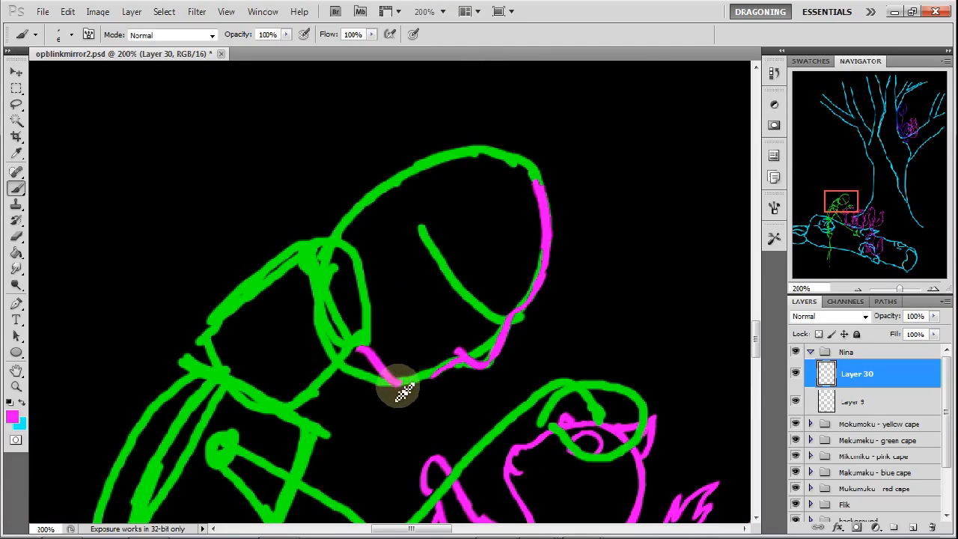
pyautogui.moveTo(438, 384)
pyautogui.mouseDown()
pyautogui.moveTo(452, 354)
pyautogui.moveTo(515, 334)
pyautogui.mouseUp()
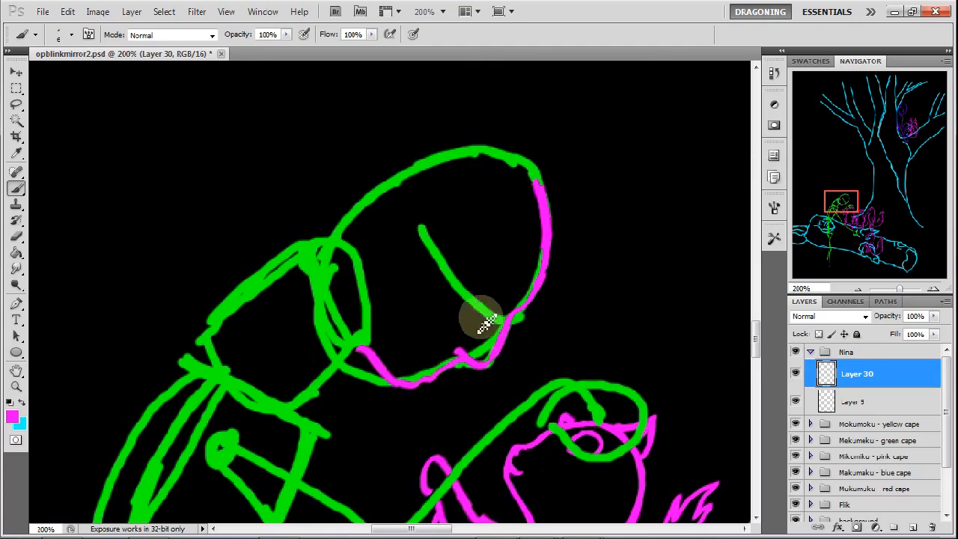
# Undo the stray straight stroke at the face and thin the magenta profile line with the Eraser.
pyautogui.keyDown('shift'); pyautogui.click(657, 283); pyautogui.keyUp('shift')
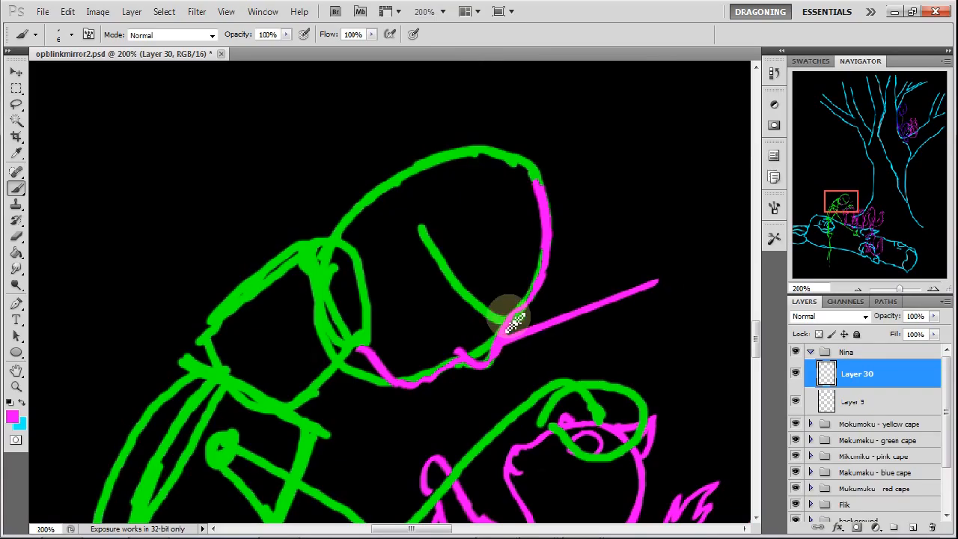
pyautogui.hotkey('ctrl', 'z')
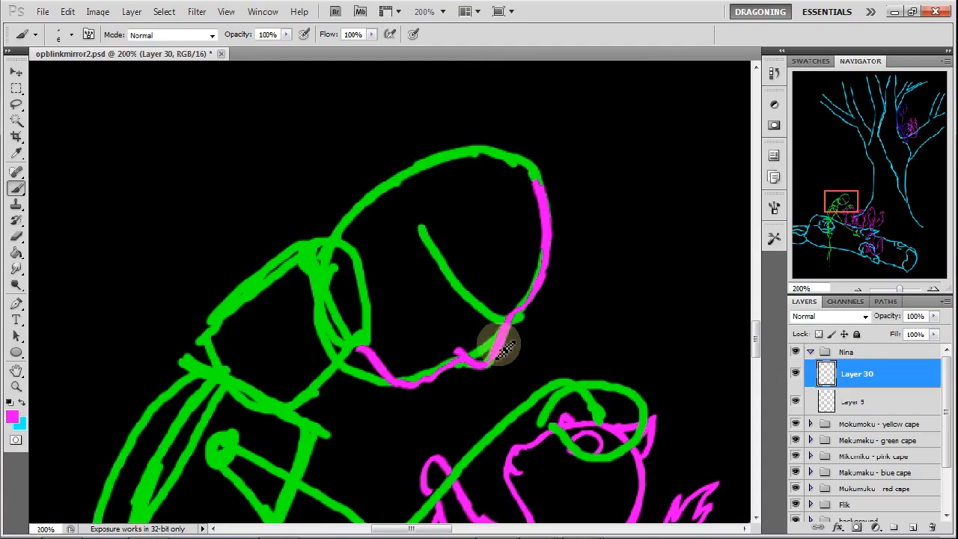
pyautogui.click(16, 236)
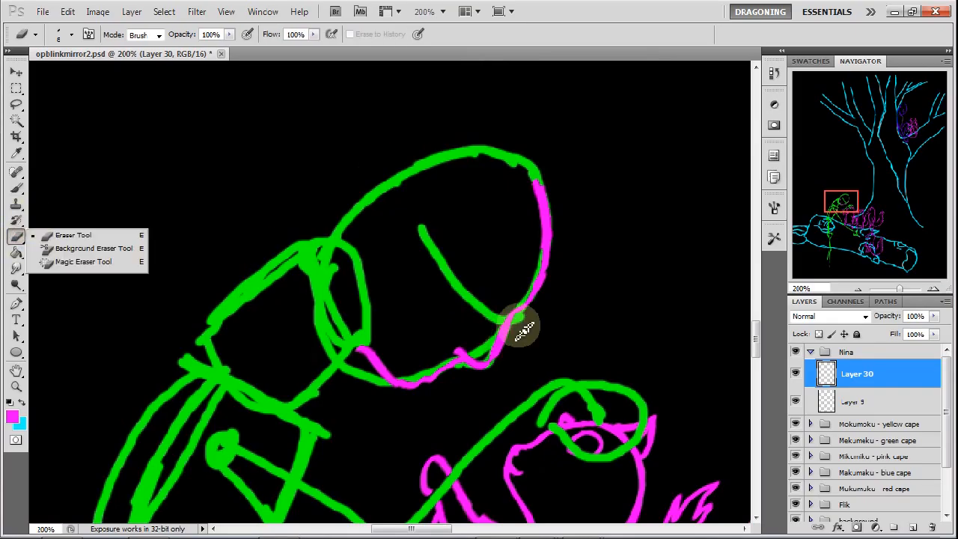
pyautogui.moveTo(522, 328)
pyautogui.mouseDown()
pyautogui.moveTo(514, 331)
pyautogui.moveTo(517, 317)
pyautogui.moveTo(505, 359)
pyautogui.moveTo(563, 259)
pyautogui.mouseUp()
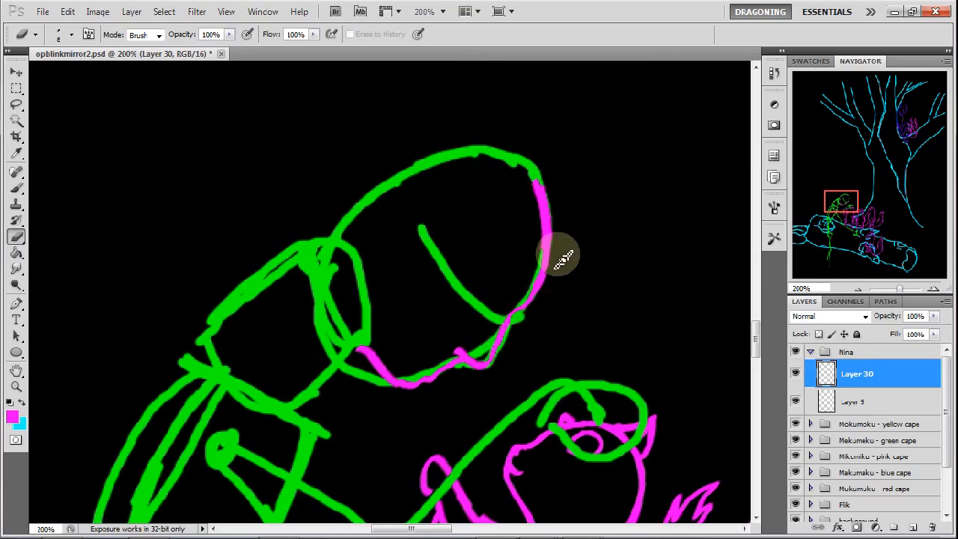
# Paint the top of the head, the throat curve and the back of the neck in magenta over the green sketch.
pyautogui.click(17, 188)
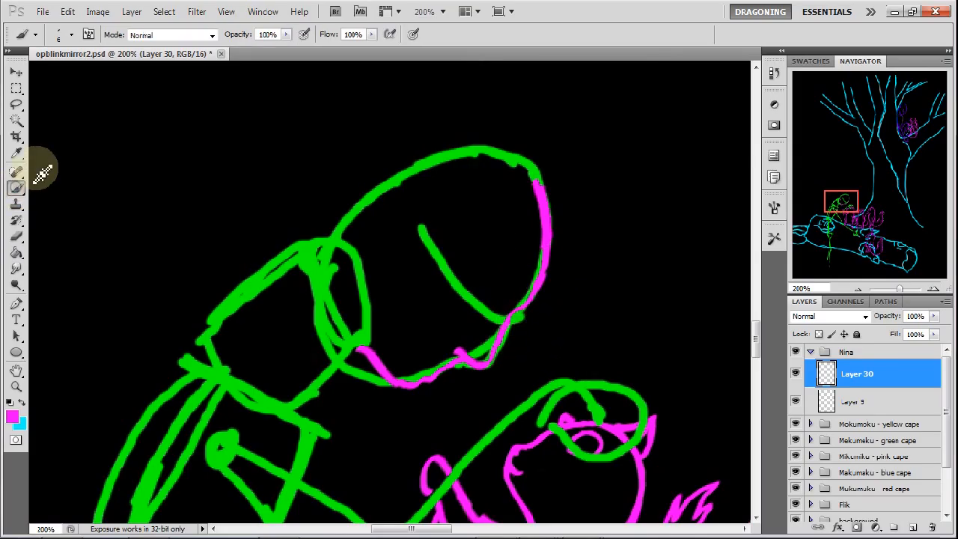
pyautogui.moveTo(531, 168); pyautogui.dragTo(535, 178)
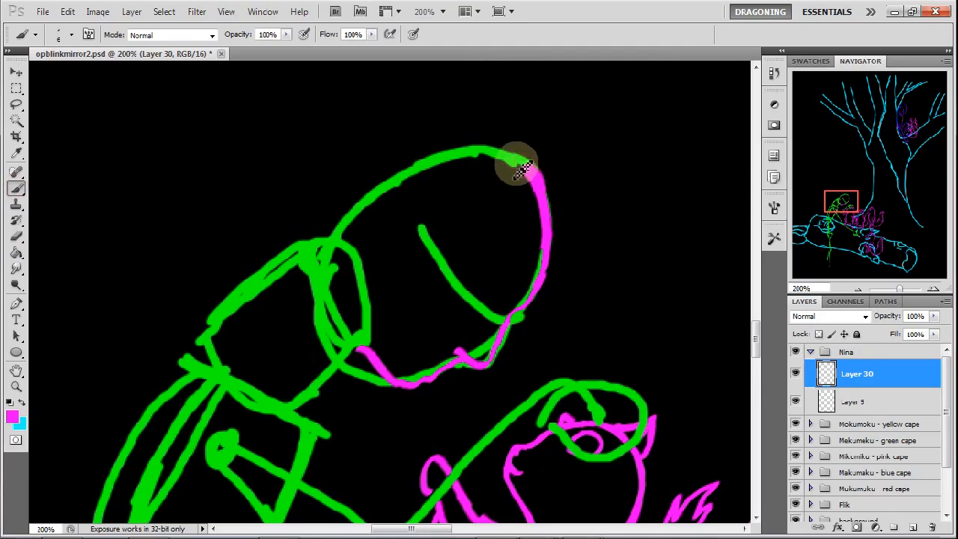
pyautogui.moveTo(524, 165)
pyautogui.mouseDown()
pyautogui.moveTo(499, 144)
pyautogui.moveTo(511, 172)
pyautogui.moveTo(477, 144)
pyautogui.moveTo(499, 146)
pyautogui.moveTo(421, 165)
pyautogui.moveTo(466, 154)
pyautogui.moveTo(392, 181)
pyautogui.moveTo(373, 192)
pyautogui.moveTo(417, 169)
pyautogui.moveTo(371, 193)
pyautogui.moveTo(348, 223)
pyautogui.moveTo(344, 215)
pyautogui.moveTo(364, 200)
pyautogui.moveTo(343, 213)
pyautogui.moveTo(369, 192)
pyautogui.mouseUp()
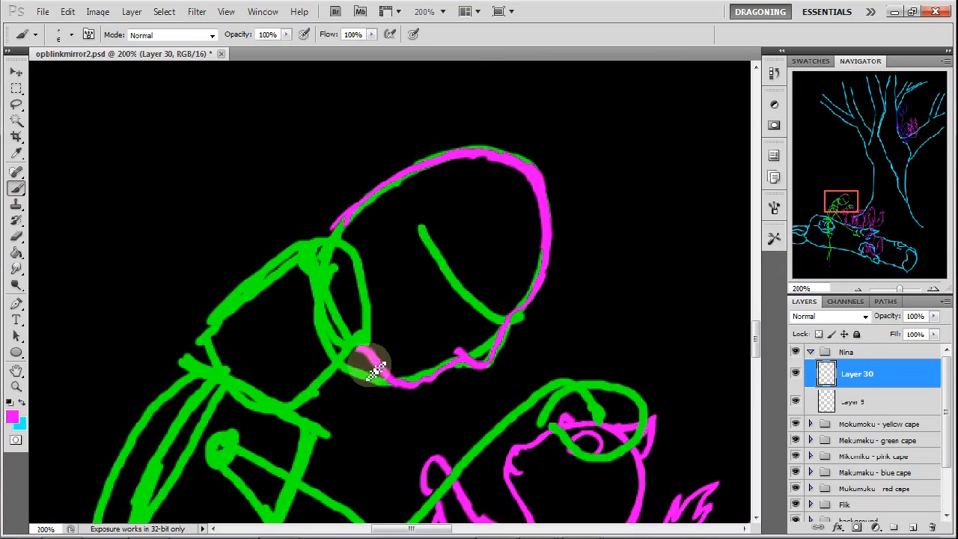
pyautogui.moveTo(378, 365)
pyautogui.mouseDown()
pyautogui.moveTo(346, 370)
pyautogui.moveTo(365, 363)
pyautogui.moveTo(335, 364)
pyautogui.moveTo(317, 390)
pyautogui.moveTo(340, 367)
pyautogui.moveTo(335, 359)
pyautogui.moveTo(316, 374)
pyautogui.moveTo(304, 423)
pyautogui.mouseUp()
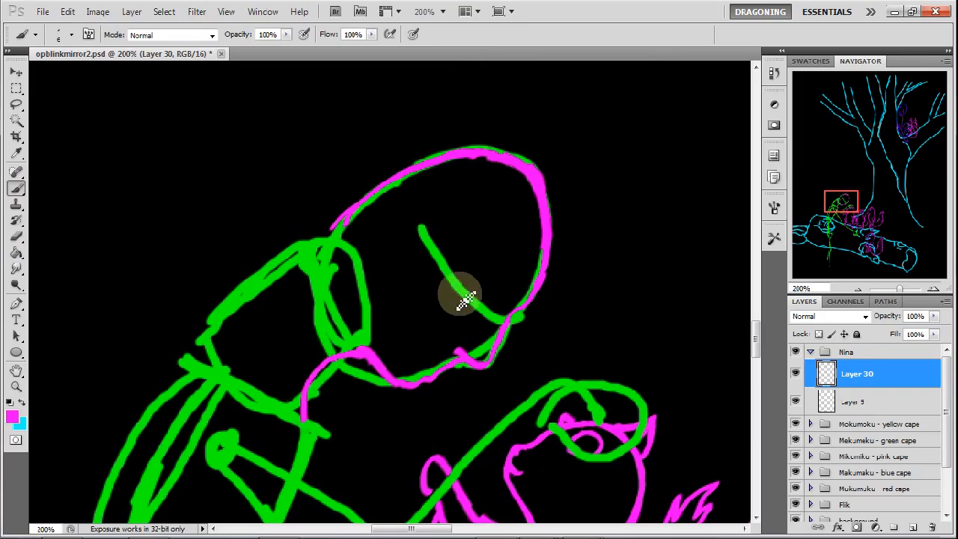
pyautogui.moveTo(352, 217)
pyautogui.mouseDown()
pyautogui.moveTo(342, 215)
pyautogui.moveTo(229, 310)
pyautogui.mouseUp()
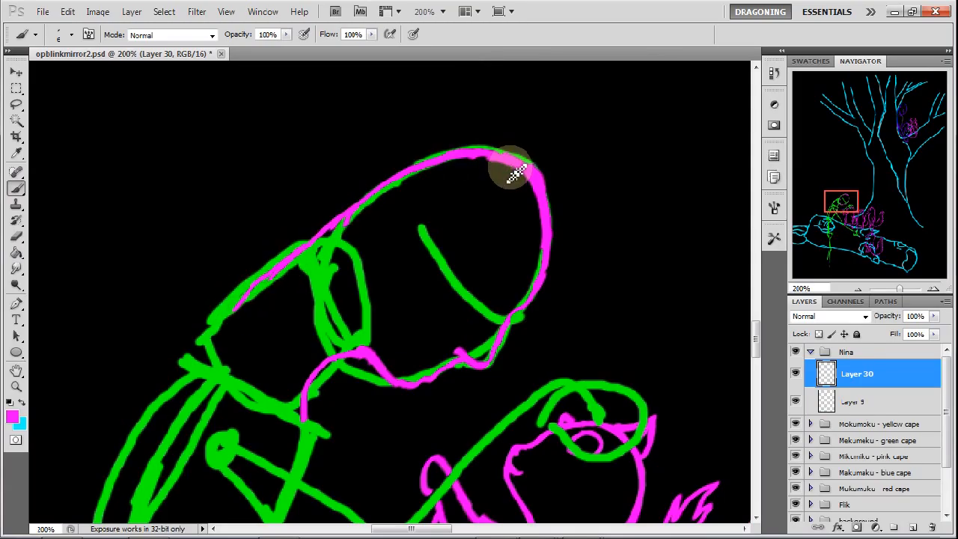
# Lasso the magenta head outline, move it slightly down toward the body, and erase the overlapping ends at the neck.
pyautogui.click(16, 104)
pyautogui.moveTo(328, 378)
pyautogui.mouseDown()
pyautogui.moveTo(300, 224)
pyautogui.moveTo(445, 112)
pyautogui.moveTo(588, 209)
pyautogui.moveTo(488, 394)
pyautogui.moveTo(408, 406)
pyautogui.mouseUp()
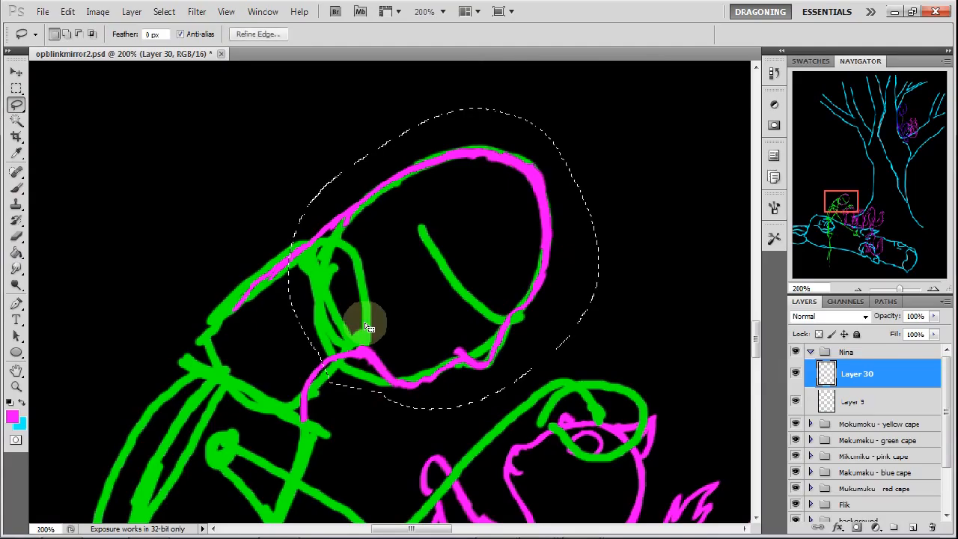
pyautogui.click(17, 73)
pyautogui.moveTo(501, 247); pyautogui.dragTo(469, 269)
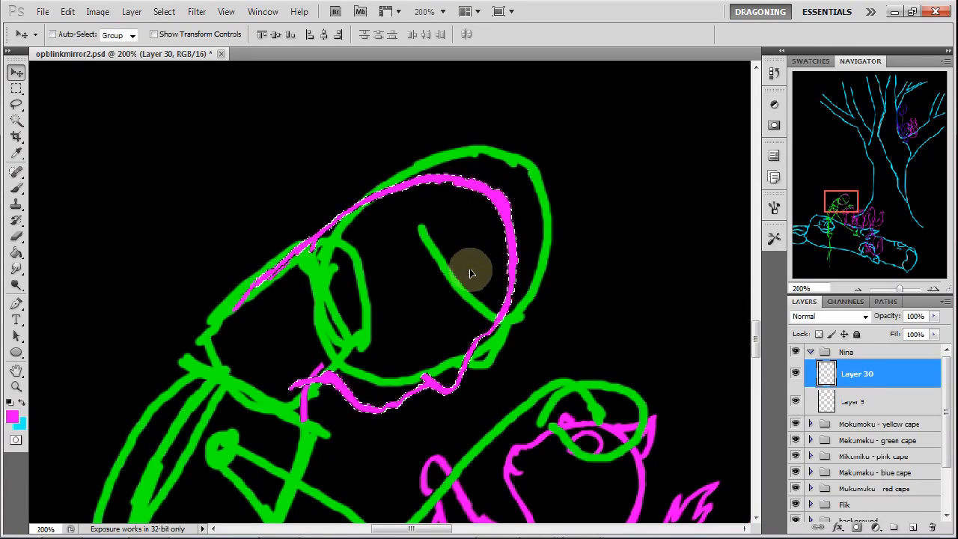
pyautogui.moveTo(470, 274); pyautogui.dragTo(479, 269)
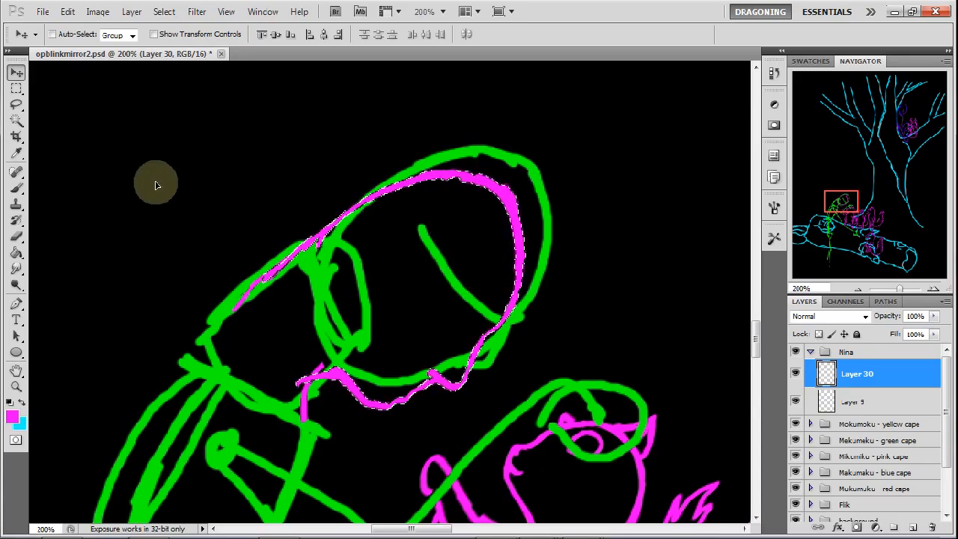
pyautogui.click(16, 104)
pyautogui.rightClick(325, 180)
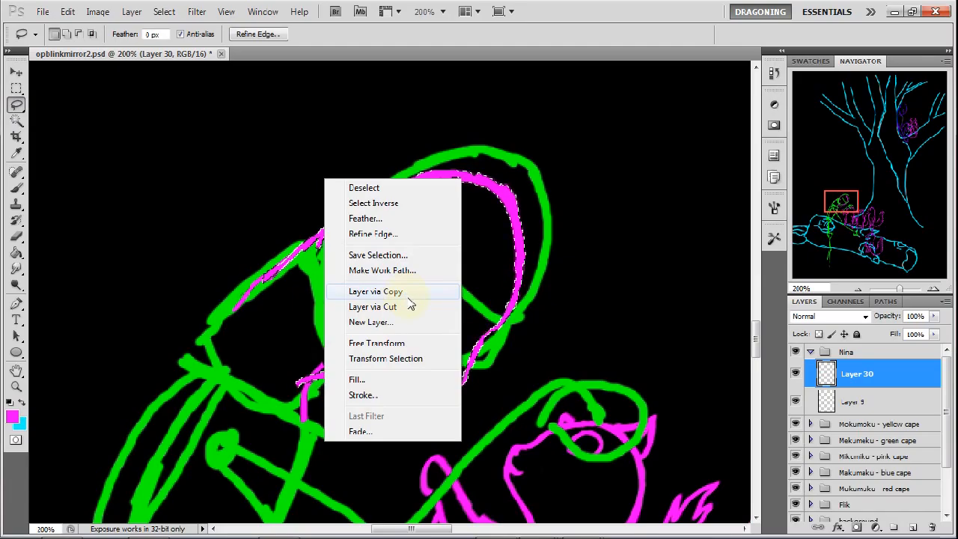
pyautogui.click(382, 189)
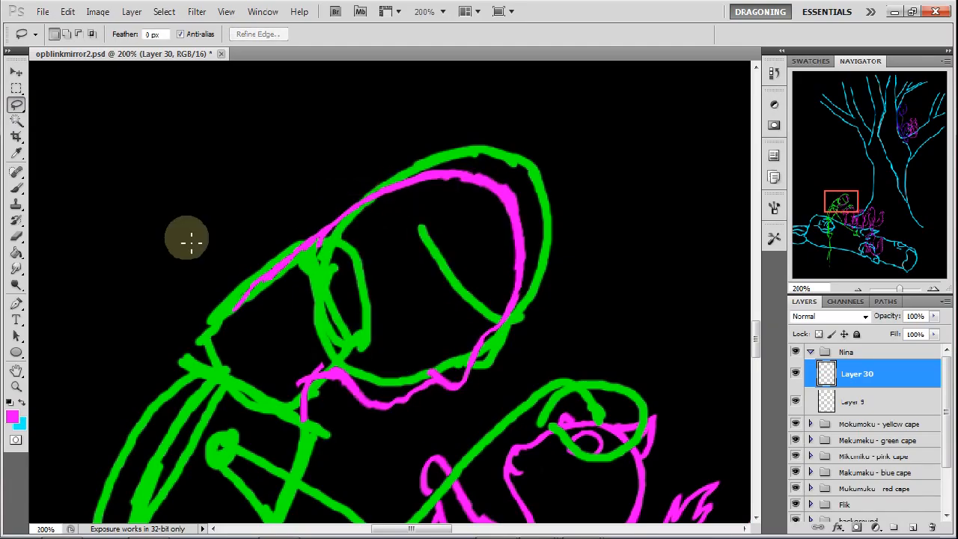
pyautogui.click(16, 236)
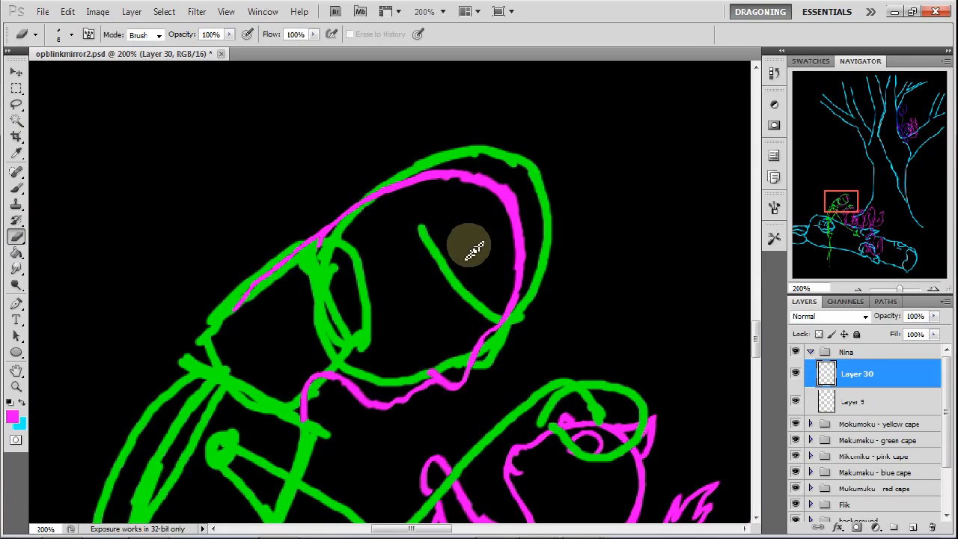
# Extend the magenta back line down past the shoulder and paint the chest line below the throat.
pyautogui.click(16, 187)
pyautogui.moveTo(252, 289); pyautogui.dragTo(199, 349)
pyautogui.moveTo(854, 197); pyautogui.dragTo(852, 206)
pyautogui.moveTo(310, 275)
pyautogui.mouseDown()
pyautogui.moveTo(328, 364)
pyautogui.moveTo(324, 351)
pyautogui.moveTo(301, 386)
pyautogui.mouseUp()
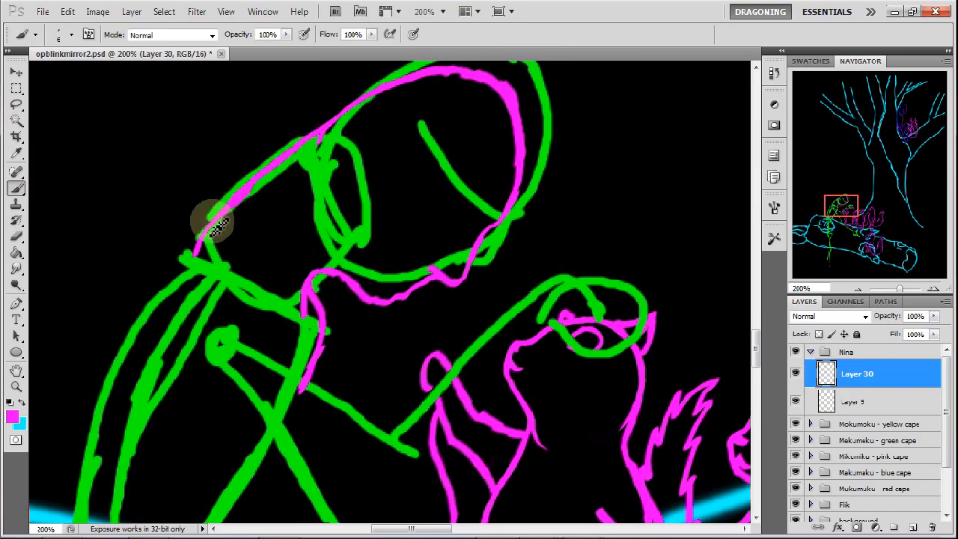
pyautogui.moveTo(199, 223); pyautogui.dragTo(141, 331)
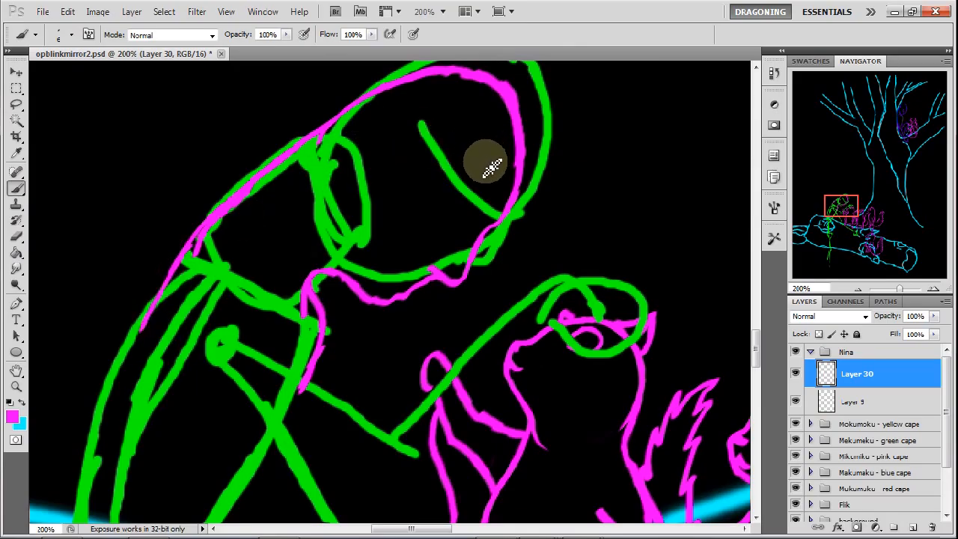
# Check the magenta outline with Layer 9 temporarily hidden, and paint a rounder line along the upper back.
pyautogui.click(796, 401)
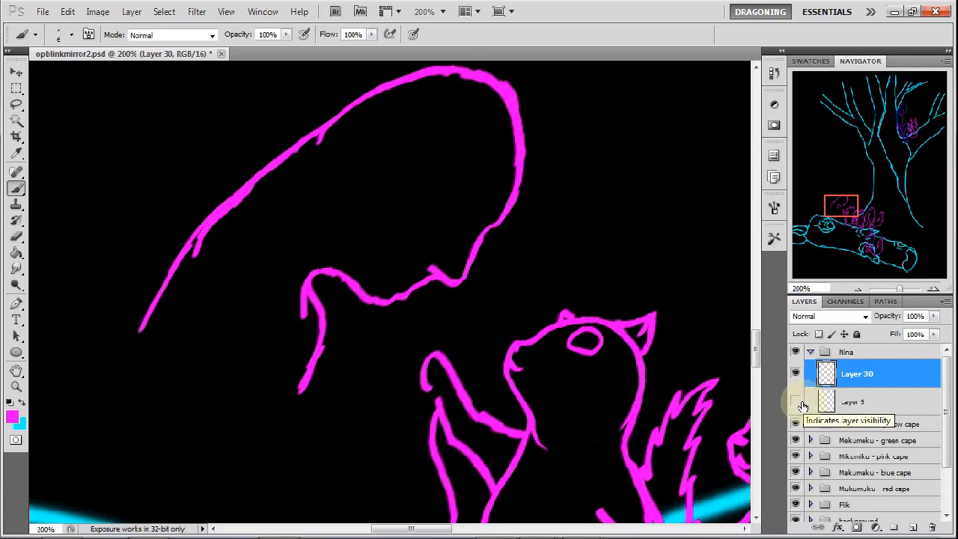
pyautogui.click(796, 402)
pyautogui.moveTo(252, 173)
pyautogui.mouseDown()
pyautogui.moveTo(291, 188)
pyautogui.moveTo(318, 185)
pyautogui.moveTo(361, 157)
pyautogui.mouseUp()
pyautogui.moveTo(317, 187)
pyautogui.mouseDown()
pyautogui.moveTo(272, 198)
pyautogui.moveTo(231, 244)
pyautogui.moveTo(261, 208)
pyautogui.moveTo(230, 247)
pyautogui.moveTo(252, 225)
pyautogui.moveTo(186, 347)
pyautogui.mouseUp()
pyautogui.moveTo(860, 61); pyautogui.dragTo(862, 57)
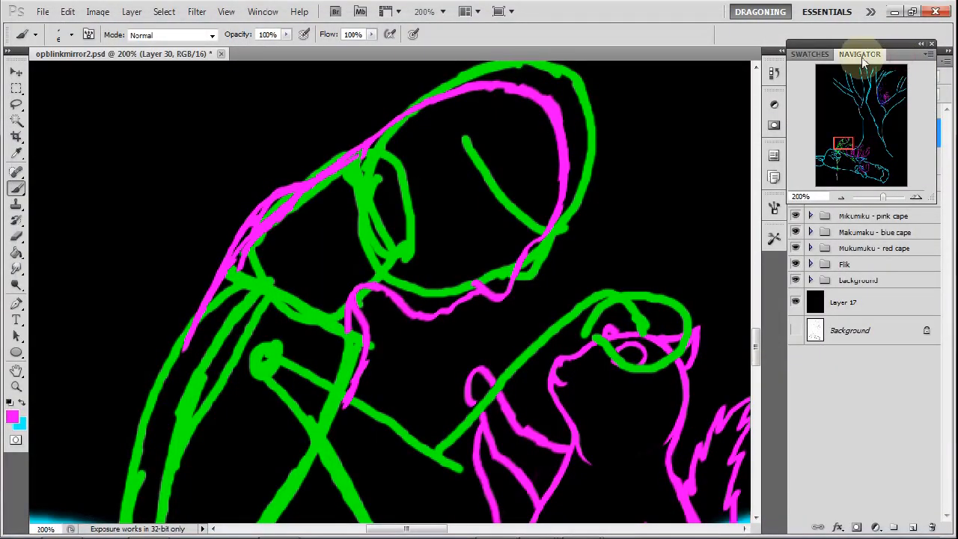
pyautogui.moveTo(890, 43)
pyautogui.mouseDown()
pyautogui.moveTo(891, 62)
pyautogui.moveTo(889, 50)
pyautogui.mouseUp()
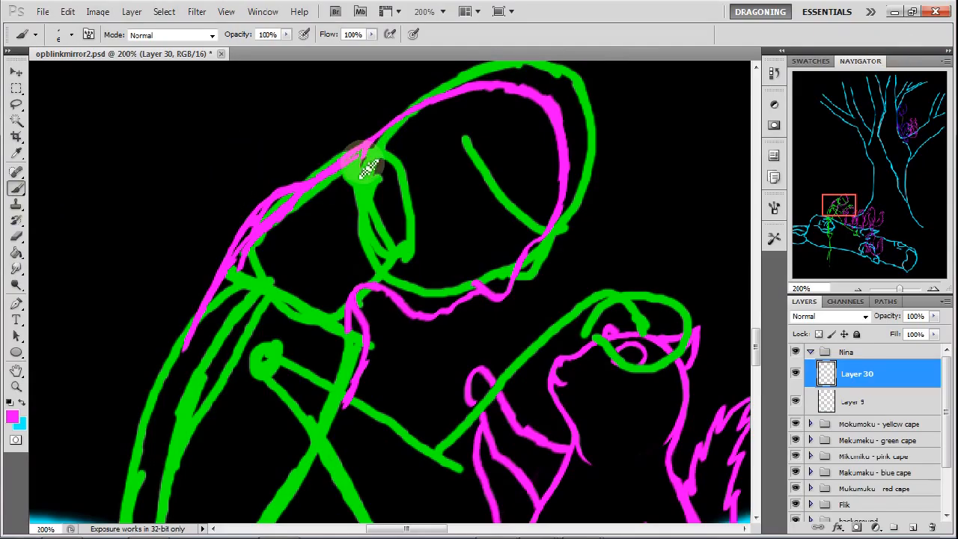
# Erase the doubled magenta lines along the upper back and throat to leave a clean single outline.
pyautogui.click(16, 236)
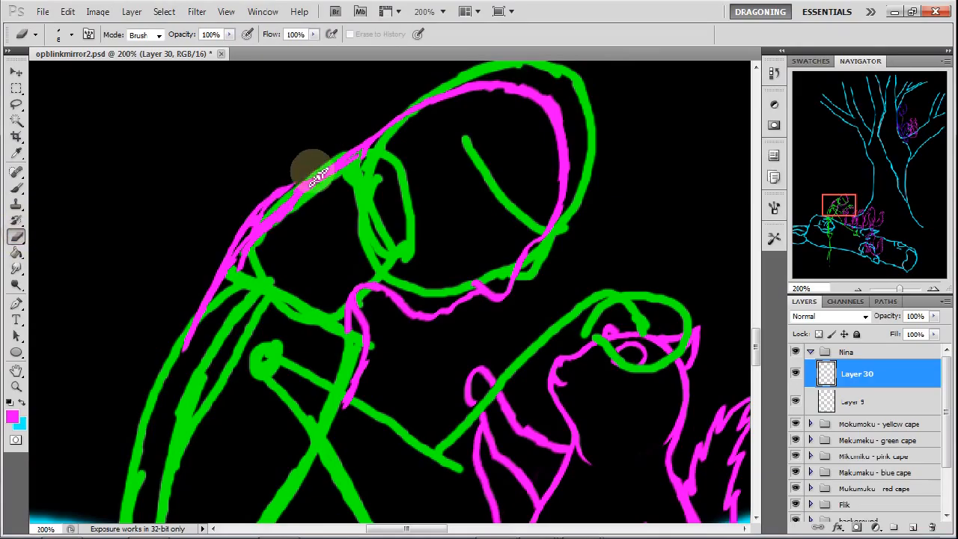
pyautogui.moveTo(271, 219)
pyautogui.mouseDown()
pyautogui.moveTo(287, 177)
pyautogui.moveTo(274, 196)
pyautogui.moveTo(299, 177)
pyautogui.moveTo(261, 205)
pyautogui.moveTo(211, 277)
pyautogui.moveTo(215, 263)
pyautogui.moveTo(248, 275)
pyautogui.moveTo(261, 244)
pyautogui.moveTo(245, 256)
pyautogui.moveTo(264, 229)
pyautogui.moveTo(245, 246)
pyautogui.moveTo(376, 175)
pyautogui.mouseUp()
pyautogui.moveTo(350, 305); pyautogui.dragTo(352, 354)
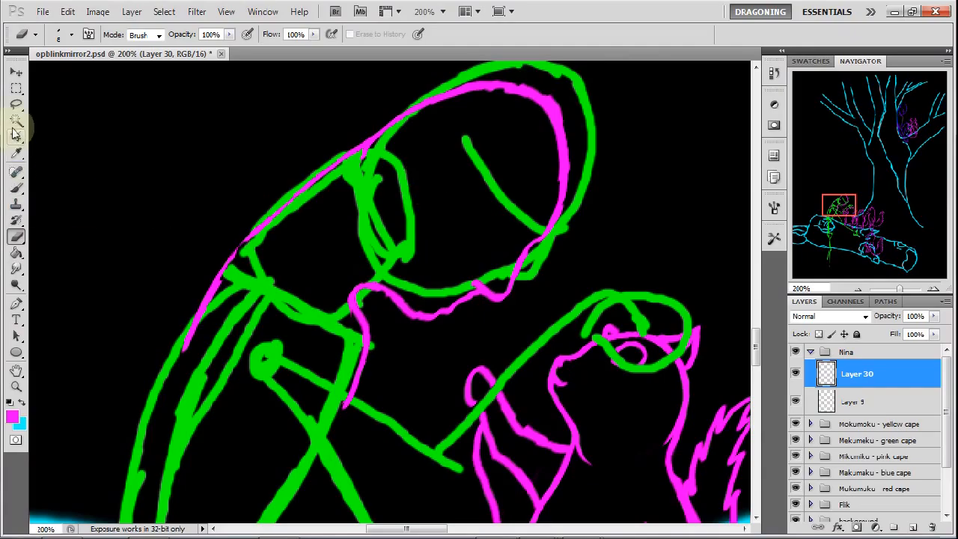
# Paint the magenta chest line from the throat to the waist and extend the back line down to the waist.
pyautogui.click(17, 189)
pyautogui.moveTo(846, 206); pyautogui.dragTo(842, 210)
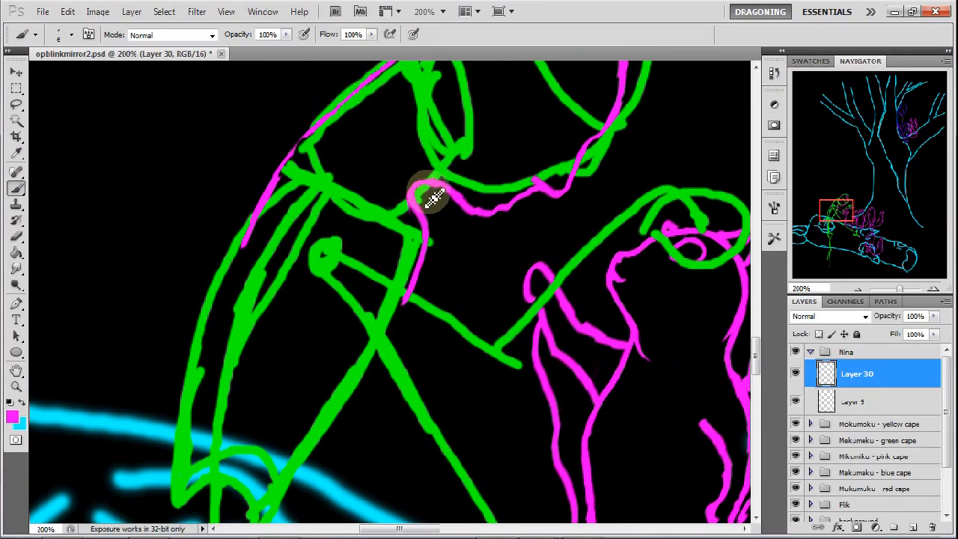
pyautogui.moveTo(427, 194)
pyautogui.mouseDown()
pyautogui.moveTo(412, 222)
pyautogui.moveTo(420, 214)
pyautogui.moveTo(424, 253)
pyautogui.mouseUp()
pyautogui.moveTo(416, 210); pyautogui.dragTo(416, 251)
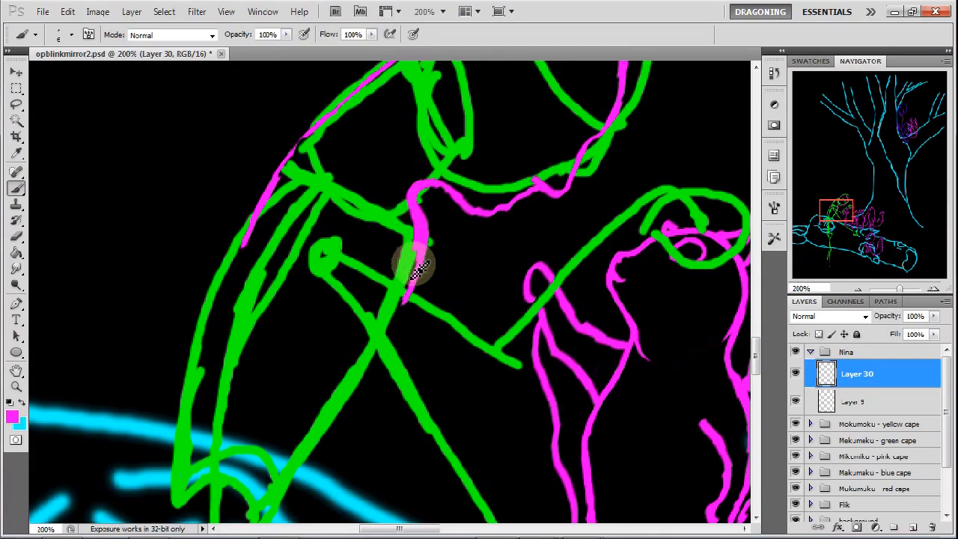
pyautogui.moveTo(419, 216)
pyautogui.mouseDown()
pyautogui.moveTo(412, 300)
pyautogui.moveTo(410, 284)
pyautogui.moveTo(375, 341)
pyautogui.moveTo(406, 313)
pyautogui.moveTo(328, 408)
pyautogui.moveTo(365, 367)
pyautogui.moveTo(313, 453)
pyautogui.mouseUp()
pyautogui.moveTo(254, 213); pyautogui.dragTo(187, 492)
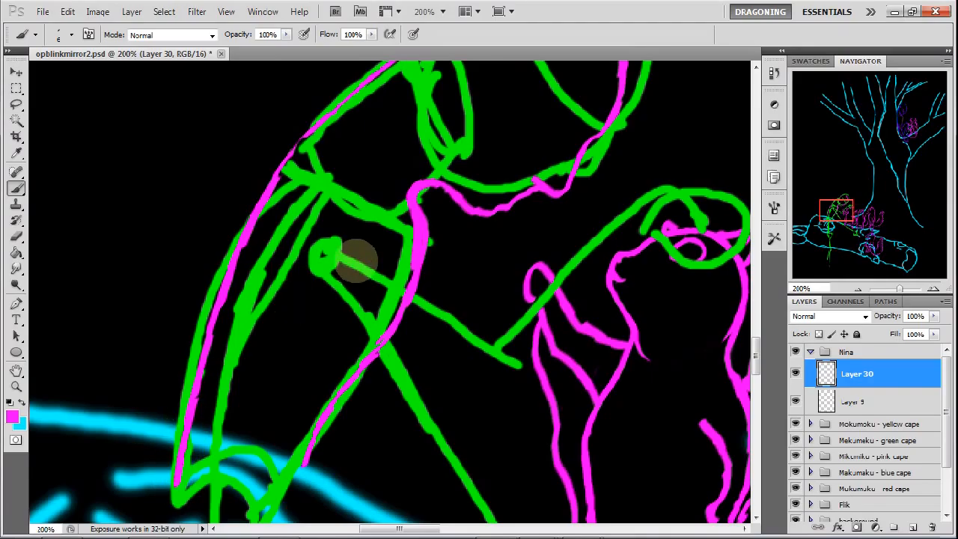
# Paint a short magenta hip line on each side of the body, continuing down from the waist.
pyautogui.moveTo(841, 207); pyautogui.dragTo(841, 219)
pyautogui.moveTo(235, 207)
pyautogui.mouseDown()
pyautogui.moveTo(214, 257)
pyautogui.moveTo(217, 300)
pyautogui.mouseUp()
pyautogui.moveTo(374, 180)
pyautogui.mouseDown()
pyautogui.moveTo(377, 252)
pyautogui.moveTo(361, 307)
pyautogui.mouseUp()
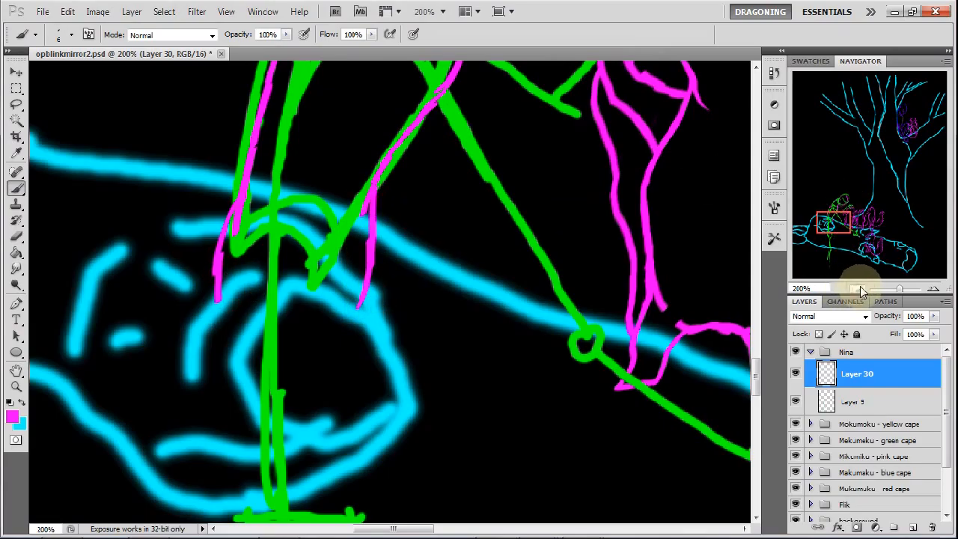
# Place two small magenta guide marks below the hips to plan the proportions of the legs.
pyautogui.click(859, 289)
pyautogui.moveTo(836, 216)
pyautogui.mouseDown()
pyautogui.moveTo(869, 223)
pyautogui.moveTo(866, 214)
pyautogui.mouseUp()
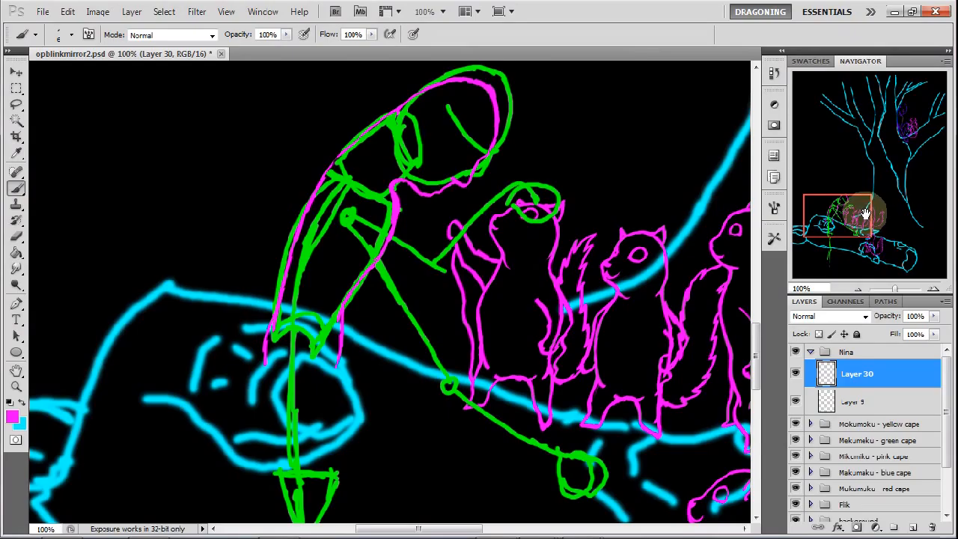
pyautogui.moveTo(865, 215)
pyautogui.mouseDown()
pyautogui.moveTo(859, 228)
pyautogui.moveTo(862, 215)
pyautogui.mouseUp()
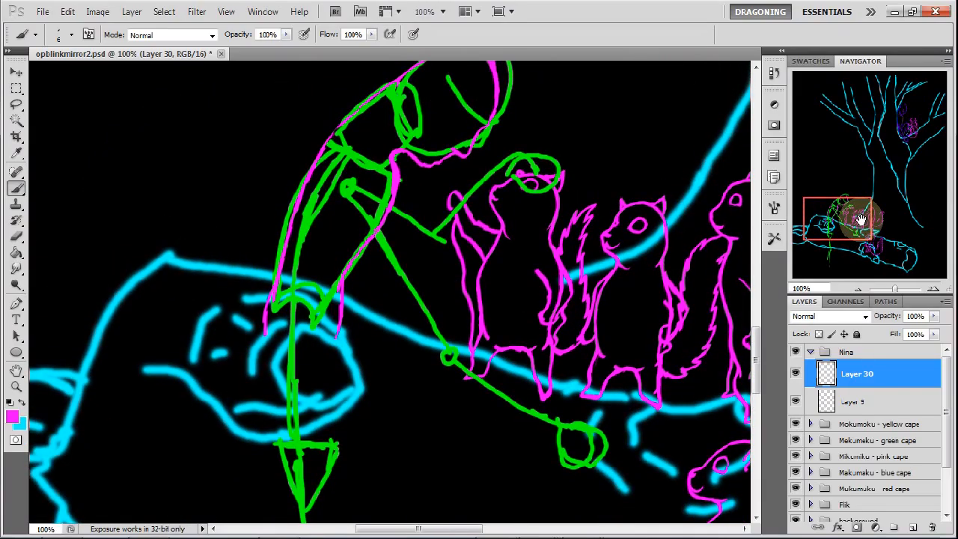
pyautogui.click(858, 288)
pyautogui.click(858, 288)
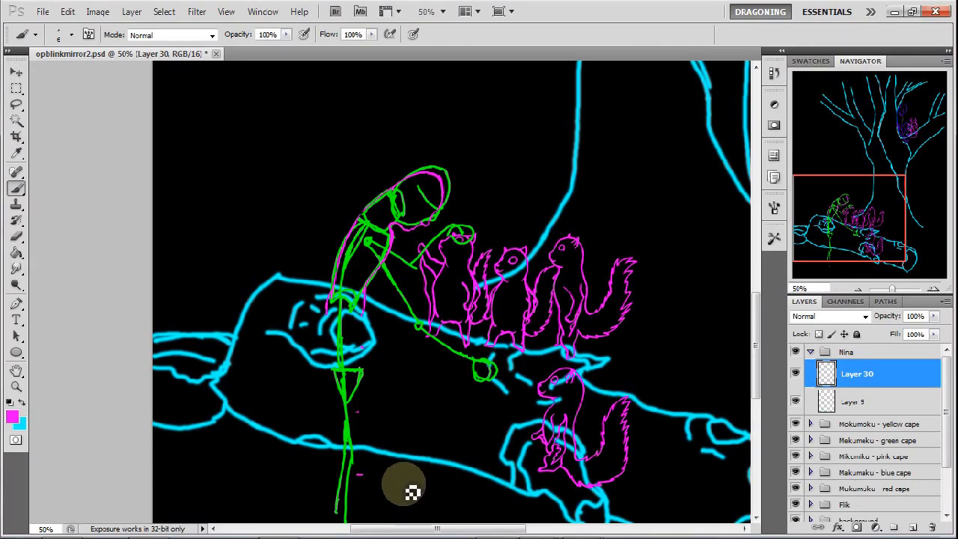
pyautogui.moveTo(856, 214)
pyautogui.mouseDown()
pyautogui.moveTo(865, 233)
pyautogui.moveTo(862, 223)
pyautogui.mouseUp()
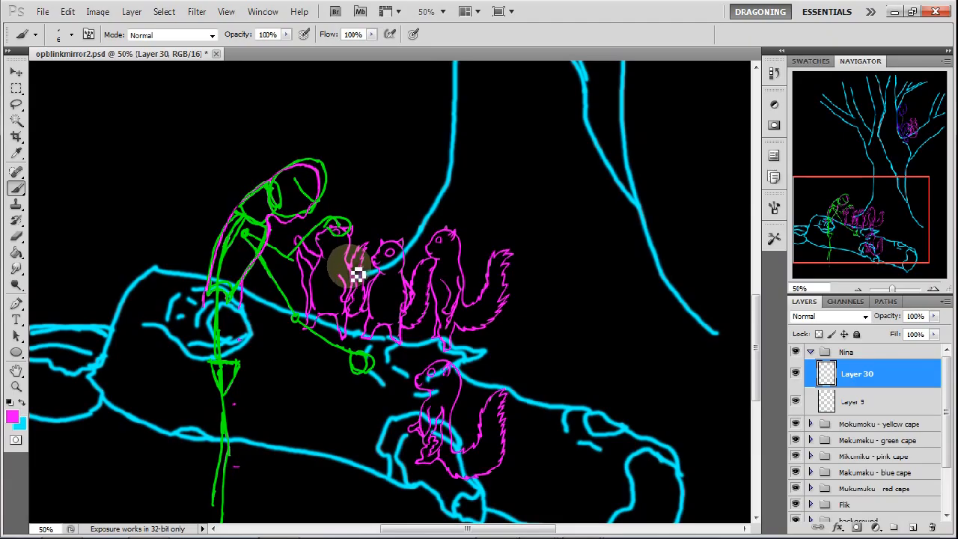
# Extend both magenta hip lines downward into the front and back outlines of the thigh.
pyautogui.click(934, 289)
pyautogui.click(934, 289)
pyautogui.moveTo(873, 220); pyautogui.dragTo(797, 225)
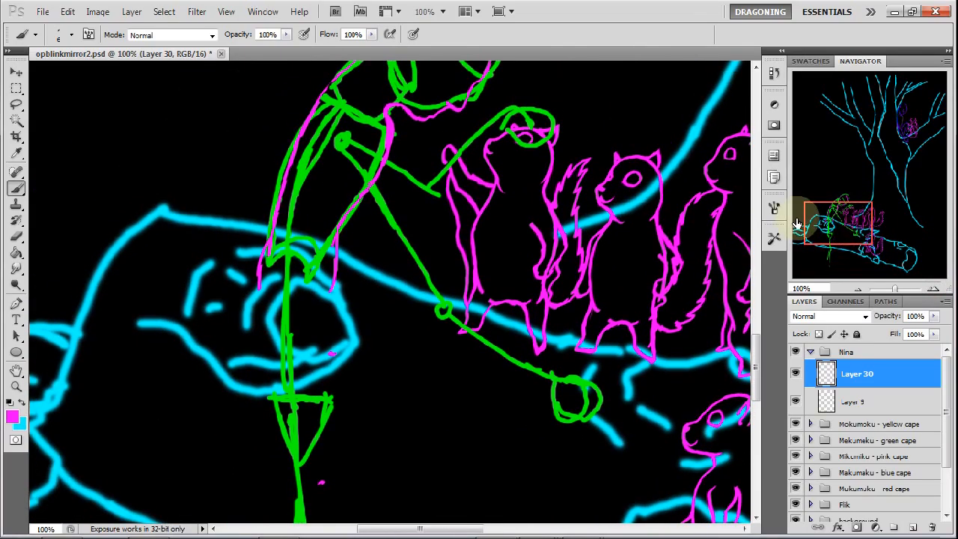
pyautogui.moveTo(333, 238)
pyautogui.mouseDown()
pyautogui.moveTo(325, 323)
pyautogui.moveTo(330, 288)
pyautogui.moveTo(330, 322)
pyautogui.mouseUp()
pyautogui.moveTo(266, 248); pyautogui.dragTo(253, 315)
pyautogui.moveTo(273, 233)
pyautogui.mouseDown()
pyautogui.moveTo(260, 262)
pyautogui.moveTo(250, 328)
pyautogui.mouseUp()
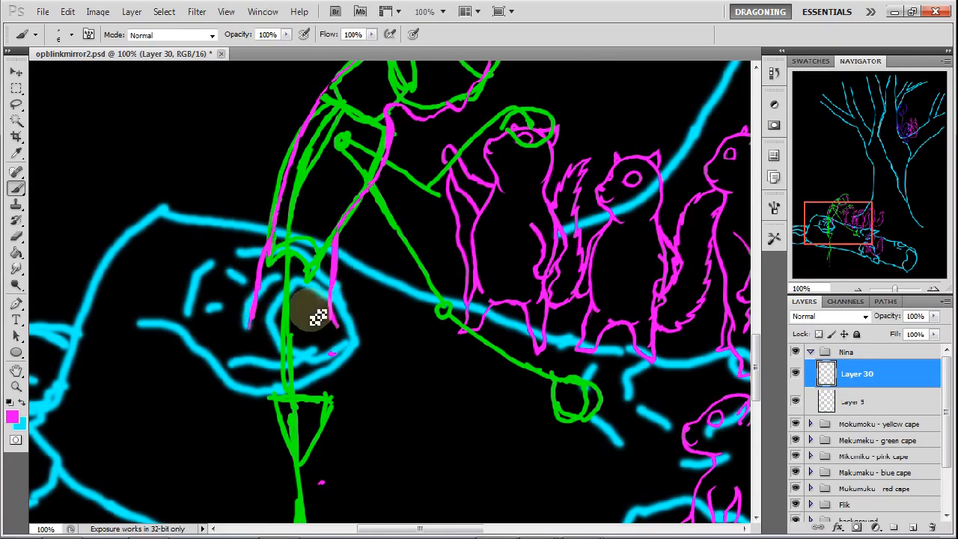
pyautogui.moveTo(343, 332); pyautogui.dragTo(346, 400)
pyautogui.moveTo(267, 316)
pyautogui.mouseDown()
pyautogui.moveTo(246, 435)
pyautogui.moveTo(247, 390)
pyautogui.moveTo(266, 488)
pyautogui.mouseUp()
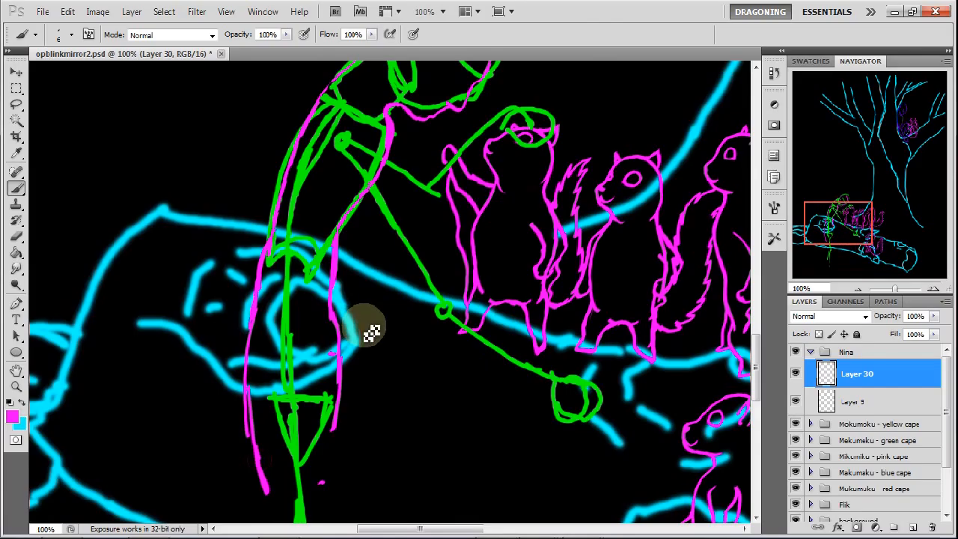
# Continue the front and back leg lines through the knee and down the lower leg past the log's lower edge.
pyautogui.click(859, 290)
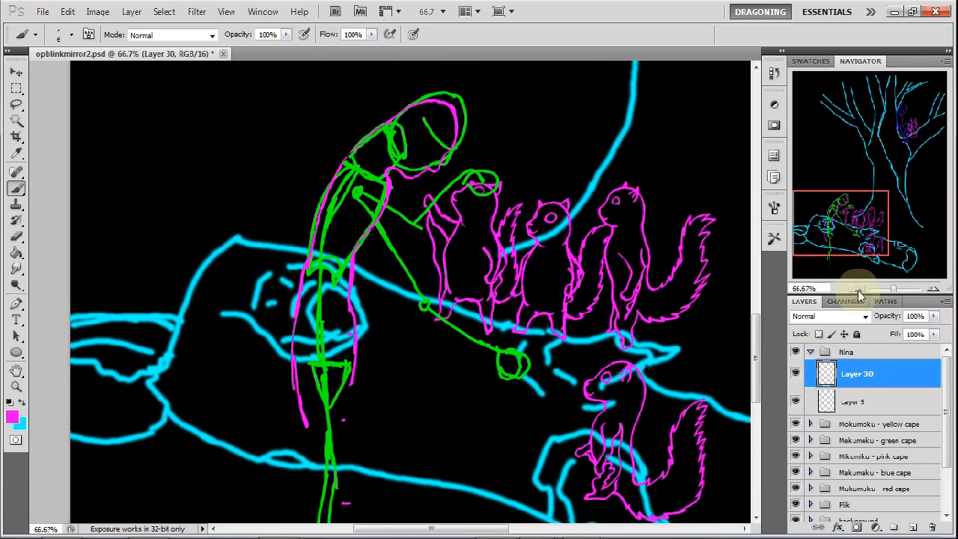
pyautogui.click(859, 290)
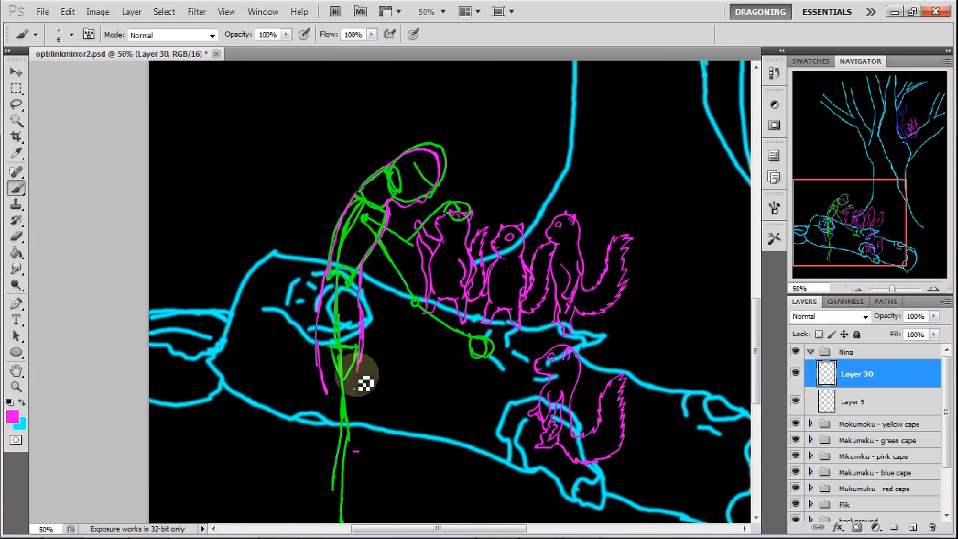
pyautogui.moveTo(326, 387); pyautogui.dragTo(330, 406)
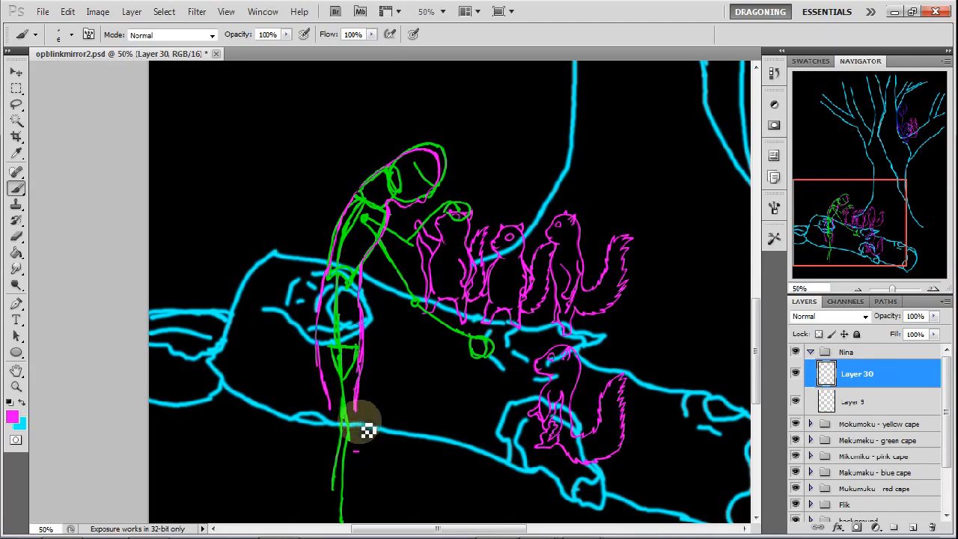
pyautogui.moveTo(357, 422); pyautogui.dragTo(346, 489)
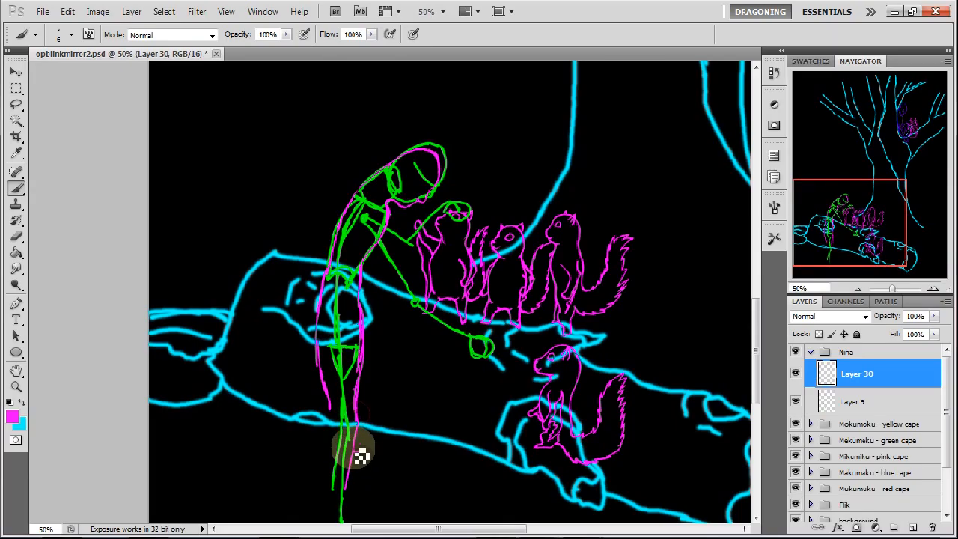
pyautogui.moveTo(330, 407); pyautogui.dragTo(334, 509)
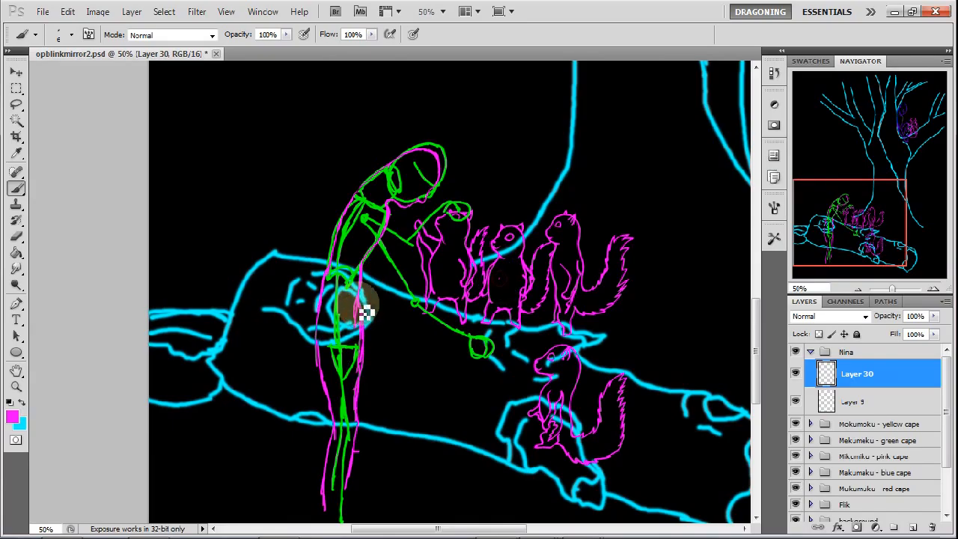
# Erase the hip outline on both sides, repaint it more smoothly, and strengthen the back and chest lines.
pyautogui.press('e')
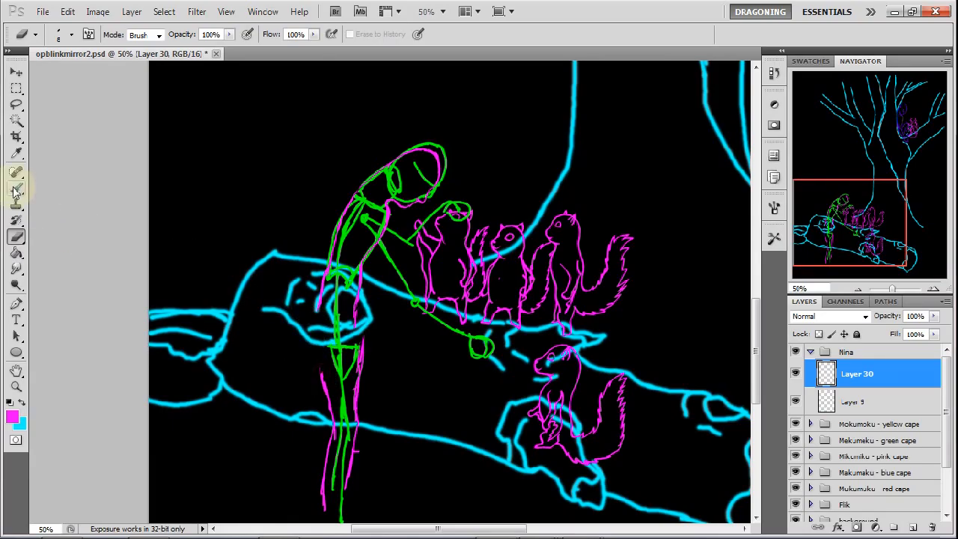
pyautogui.press('b')
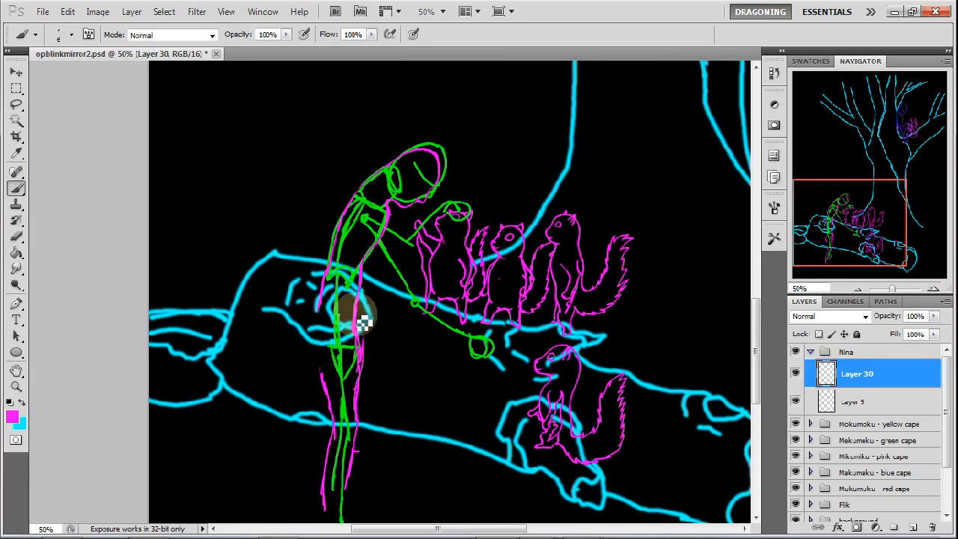
pyautogui.moveTo(330, 276); pyautogui.dragTo(323, 380)
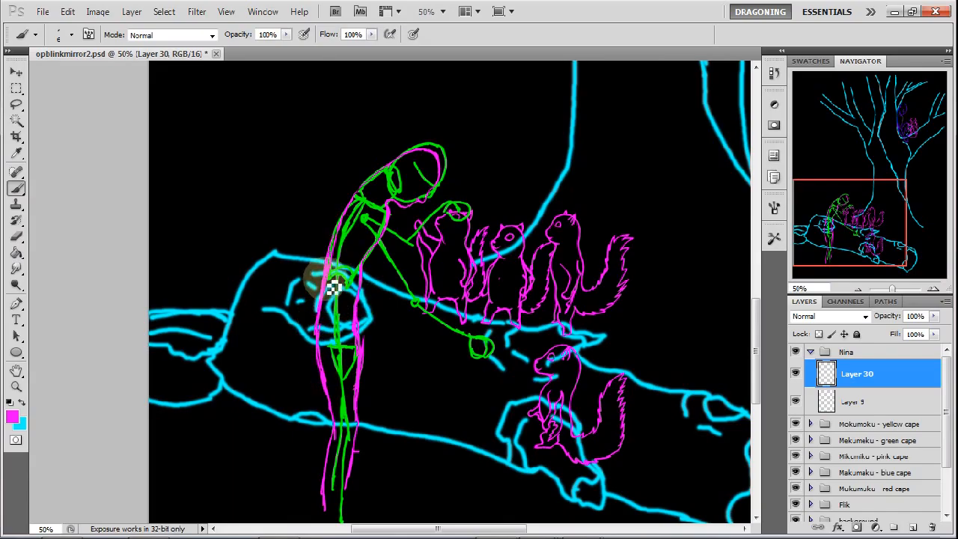
pyautogui.moveTo(337, 260); pyautogui.dragTo(359, 200)
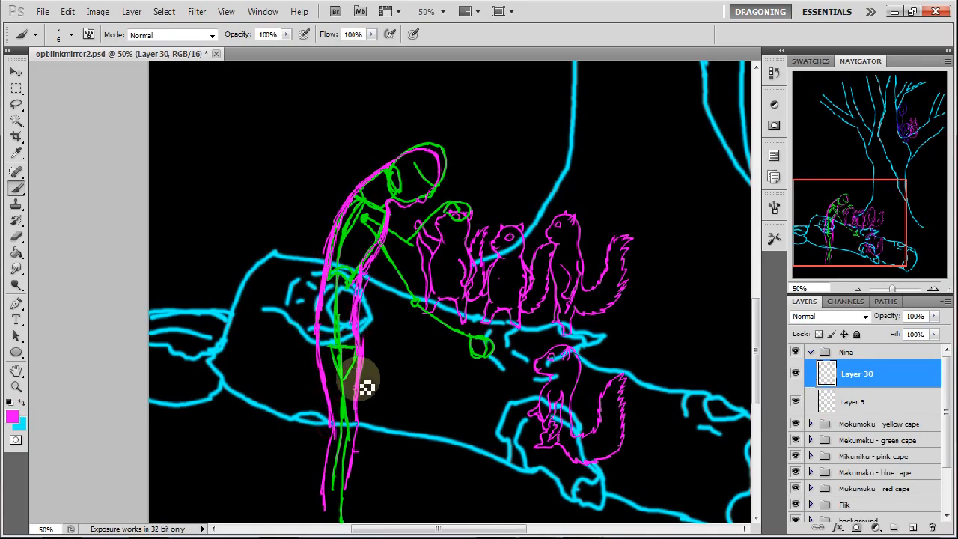
# Strengthen the lower leg lines and paint the front foot, with part of the second leg and heel behind it.
pyautogui.moveTo(357, 419); pyautogui.dragTo(349, 485)
pyautogui.moveTo(355, 449); pyautogui.dragTo(346, 498)
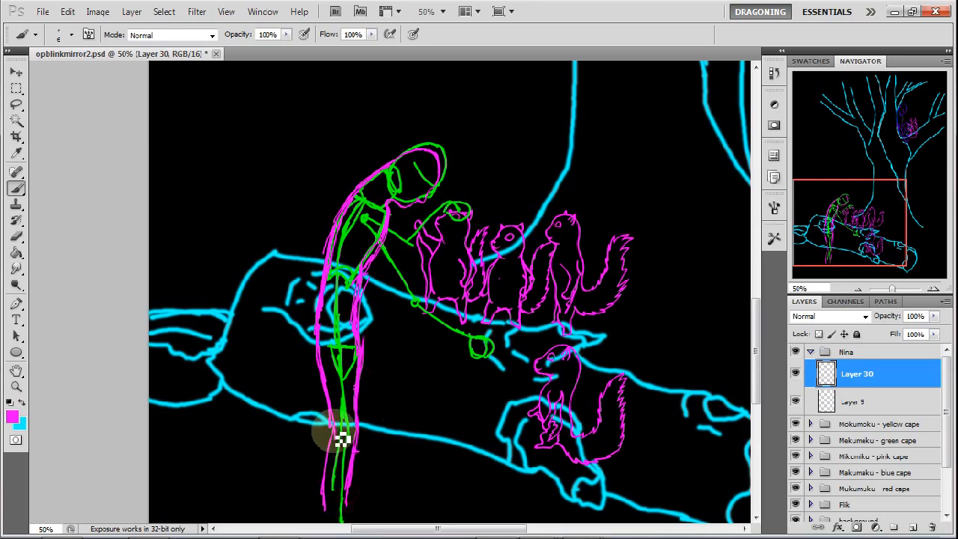
pyautogui.moveTo(341, 444)
pyautogui.mouseDown()
pyautogui.moveTo(334, 517)
pyautogui.moveTo(201, 451)
pyautogui.moveTo(209, 465)
pyautogui.moveTo(239, 462)
pyautogui.mouseUp()
pyautogui.moveTo(228, 427); pyautogui.dragTo(248, 450)
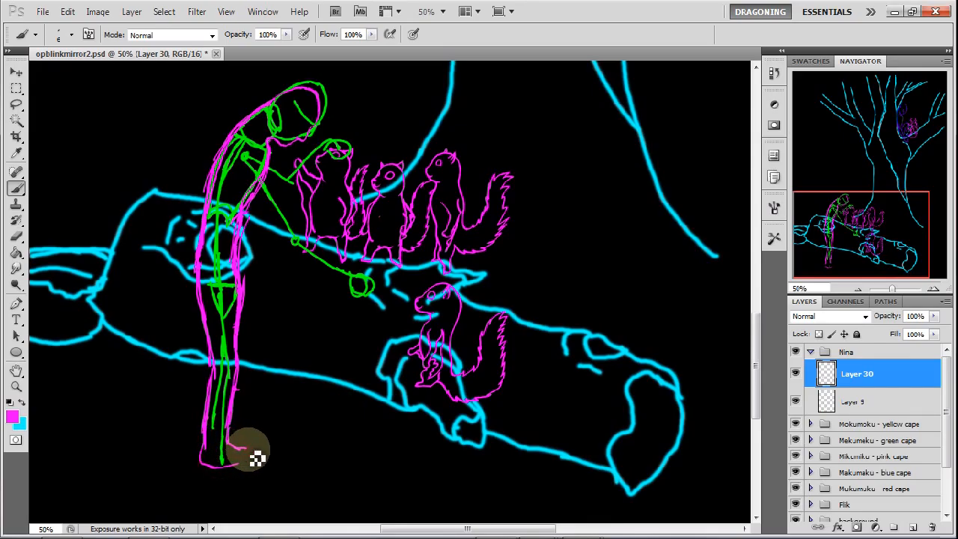
pyautogui.moveTo(253, 450)
pyautogui.mouseDown()
pyautogui.moveTo(224, 471)
pyautogui.moveTo(202, 440)
pyautogui.moveTo(200, 458)
pyautogui.moveTo(244, 470)
pyautogui.moveTo(256, 467)
pyautogui.moveTo(245, 442)
pyautogui.moveTo(240, 448)
pyautogui.moveTo(251, 469)
pyautogui.mouseUp()
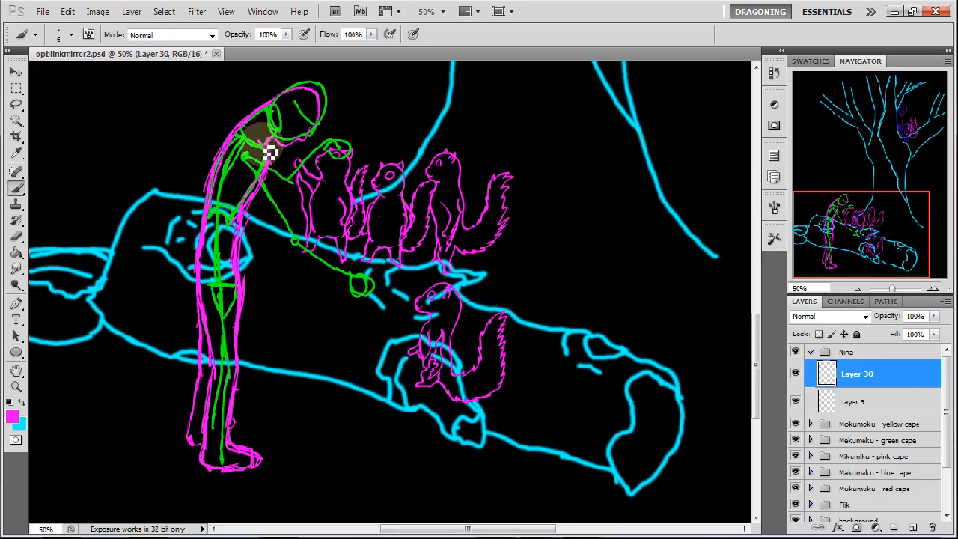
# Paint both magenta arms with hands, one reaching down along the log and one raised over the nearest squirrel's head.
pyautogui.moveTo(235, 171); pyautogui.dragTo(286, 247)
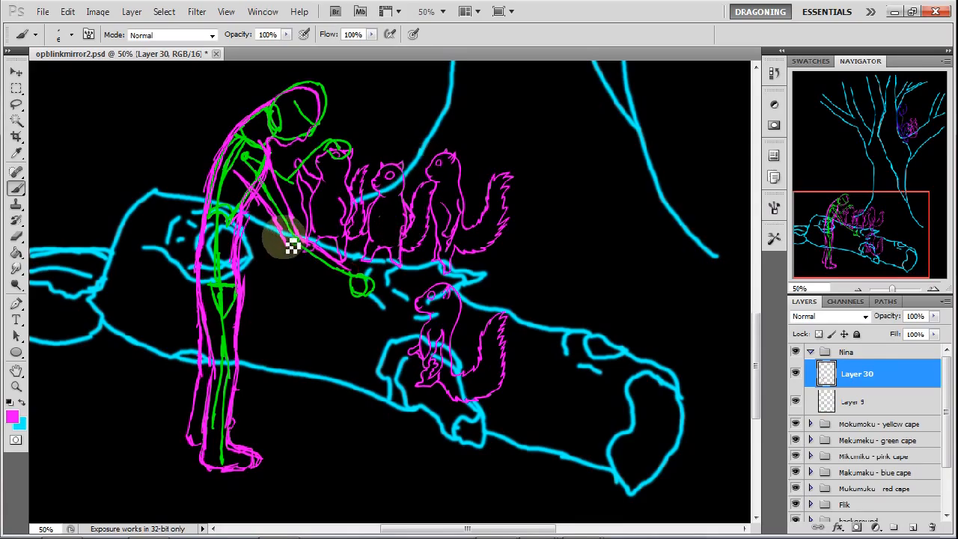
pyautogui.moveTo(270, 154); pyautogui.dragTo(329, 140)
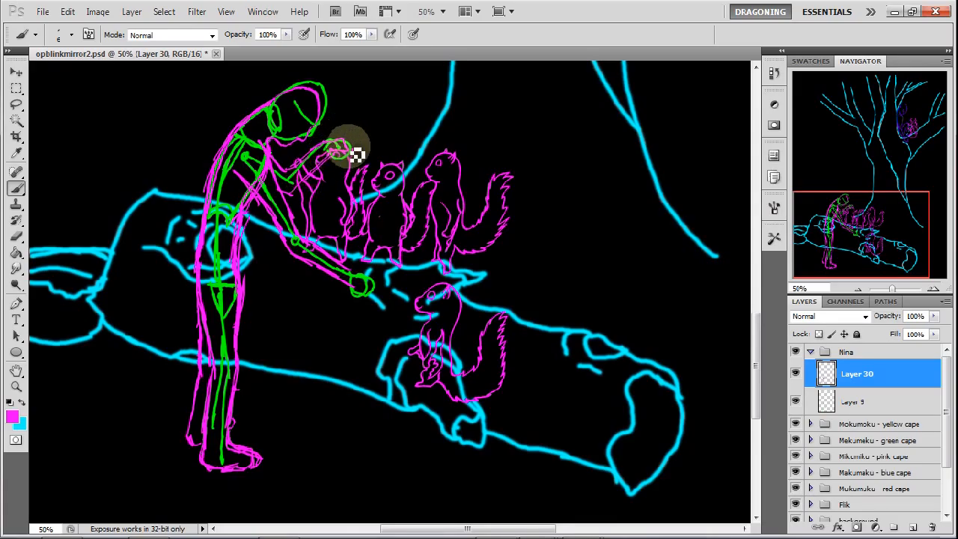
pyautogui.moveTo(575, 215); pyautogui.dragTo(466, 275)
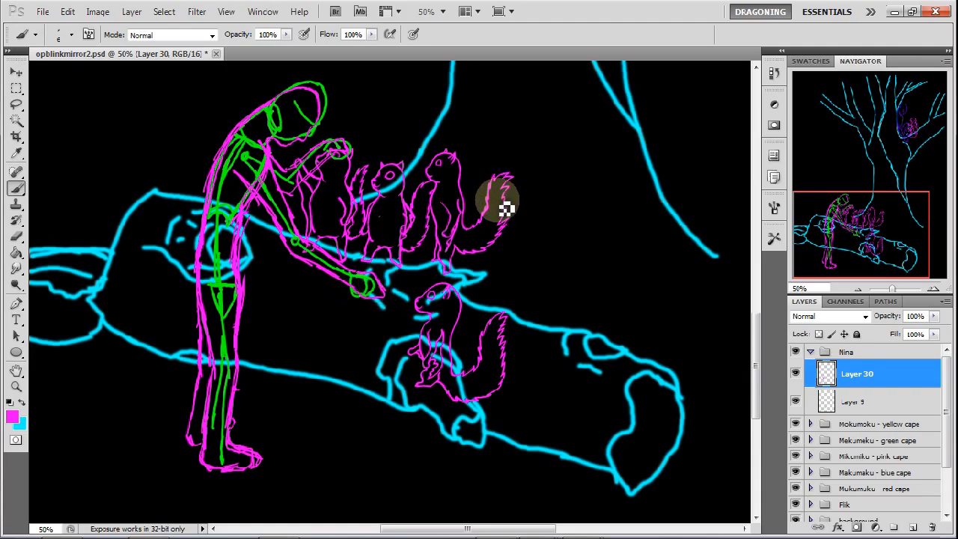
# Hide the green sketch on Layer 9 and thicken the magenta outline over the crown and forehead.
pyautogui.click(796, 401)
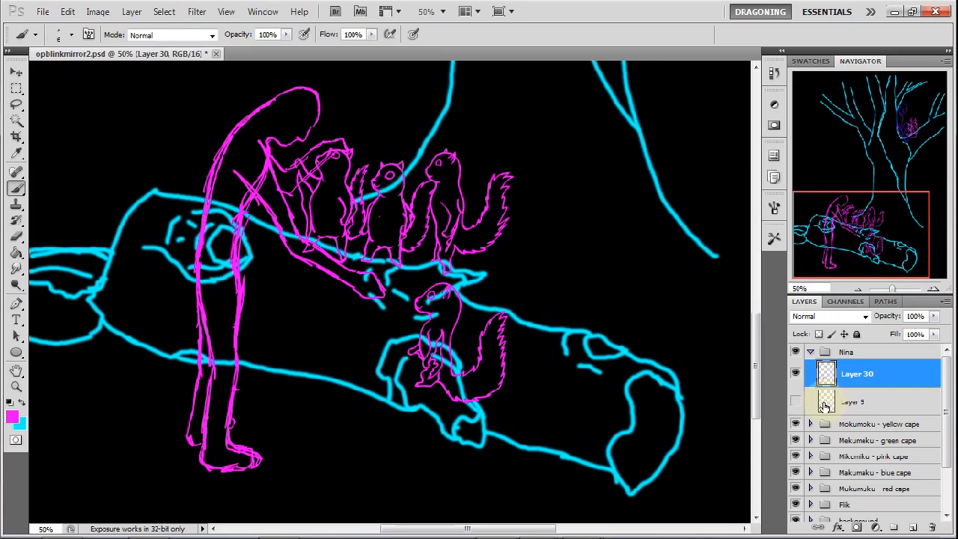
pyautogui.moveTo(292, 91)
pyautogui.mouseDown()
pyautogui.moveTo(318, 114)
pyautogui.moveTo(290, 88)
pyautogui.moveTo(289, 74)
pyautogui.moveTo(294, 100)
pyautogui.moveTo(287, 89)
pyautogui.moveTo(273, 99)
pyautogui.moveTo(347, 85)
pyautogui.moveTo(298, 87)
pyautogui.moveTo(327, 101)
pyautogui.moveTo(305, 94)
pyautogui.moveTo(319, 101)
pyautogui.moveTo(309, 94)
pyautogui.moveTo(324, 127)
pyautogui.moveTo(318, 118)
pyautogui.moveTo(304, 137)
pyautogui.moveTo(280, 164)
pyautogui.mouseUp()
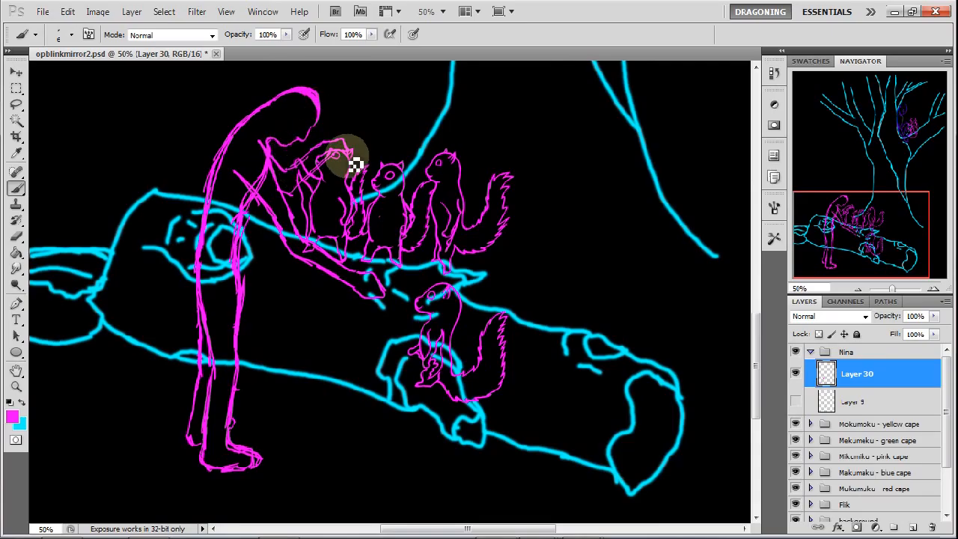
# Paint a curved ear with small inner details on the side of the head.
pyautogui.click(934, 289)
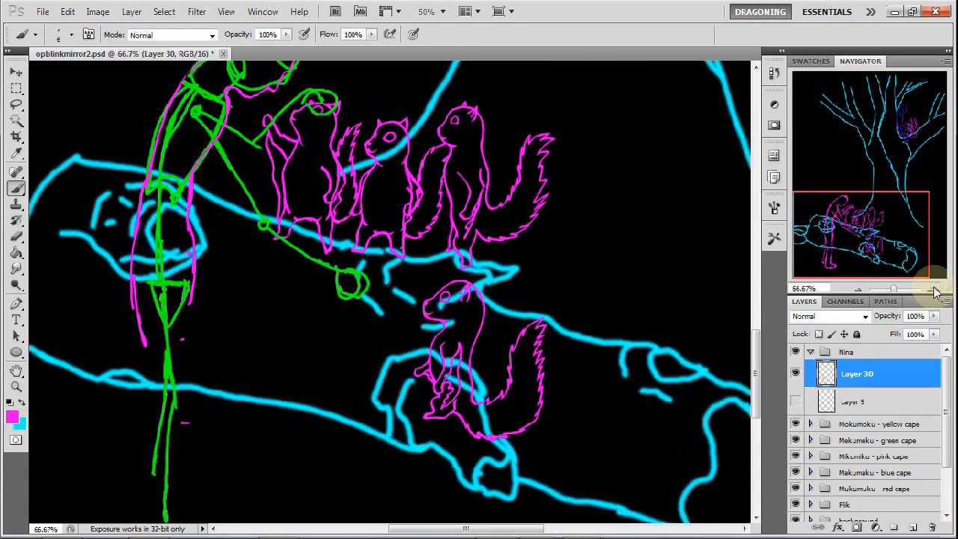
pyautogui.click(935, 290)
pyautogui.click(934, 290)
pyautogui.moveTo(878, 223); pyautogui.dragTo(859, 196)
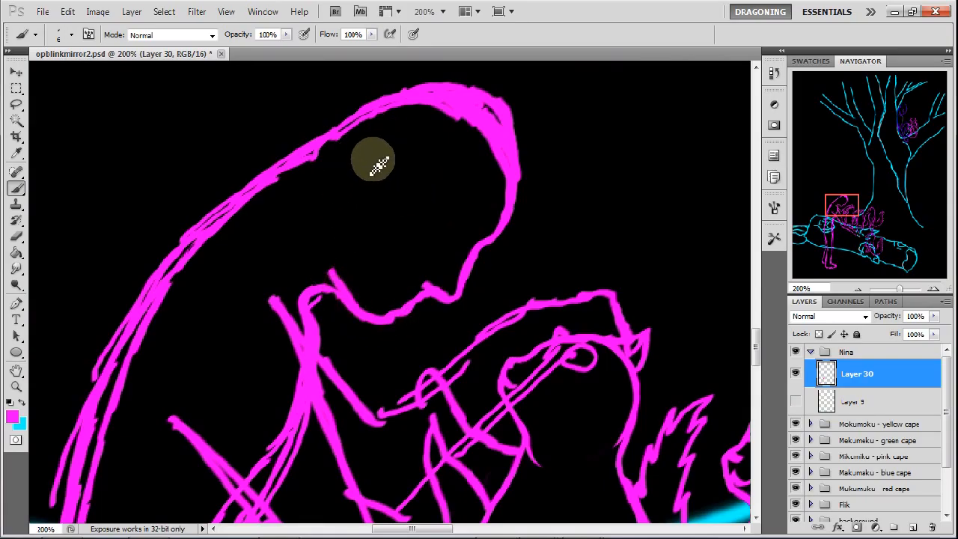
pyautogui.moveTo(375, 154)
pyautogui.mouseDown()
pyautogui.moveTo(343, 166)
pyautogui.moveTo(343, 153)
pyautogui.moveTo(323, 204)
pyautogui.mouseUp()
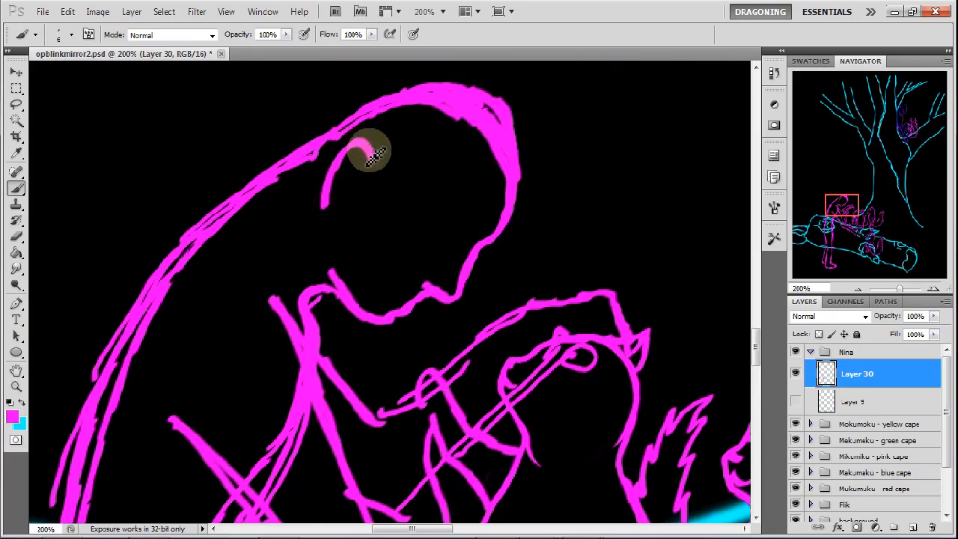
pyautogui.moveTo(349, 165); pyautogui.dragTo(360, 176)
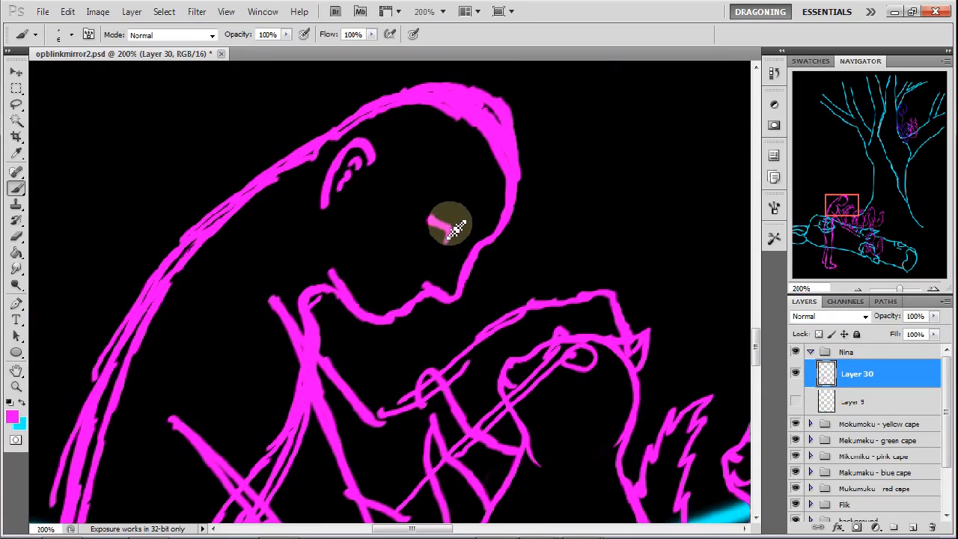
# Erase the rough eye stroke, repaint the eye as a small closed oval, and thicken the raised arm's outline.
pyautogui.click(15, 236)
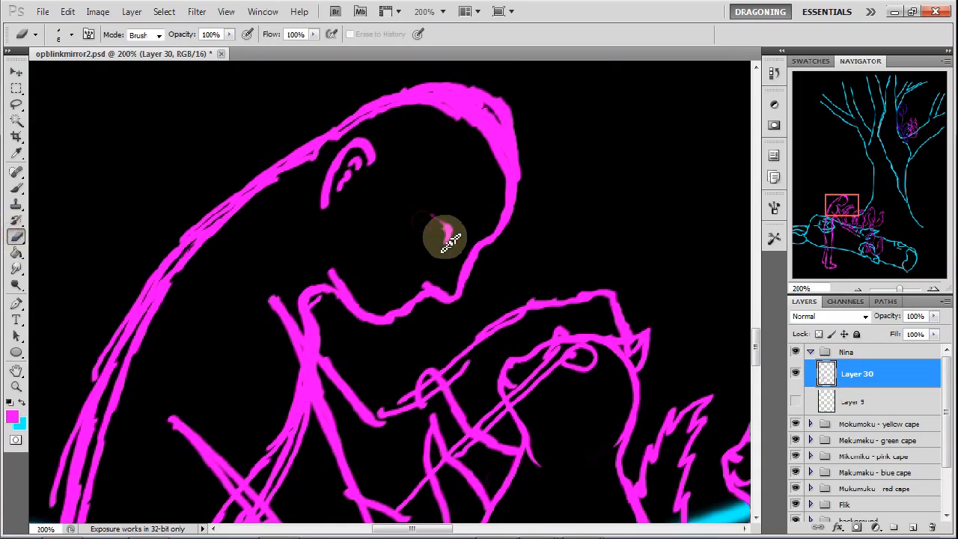
pyautogui.click(16, 190)
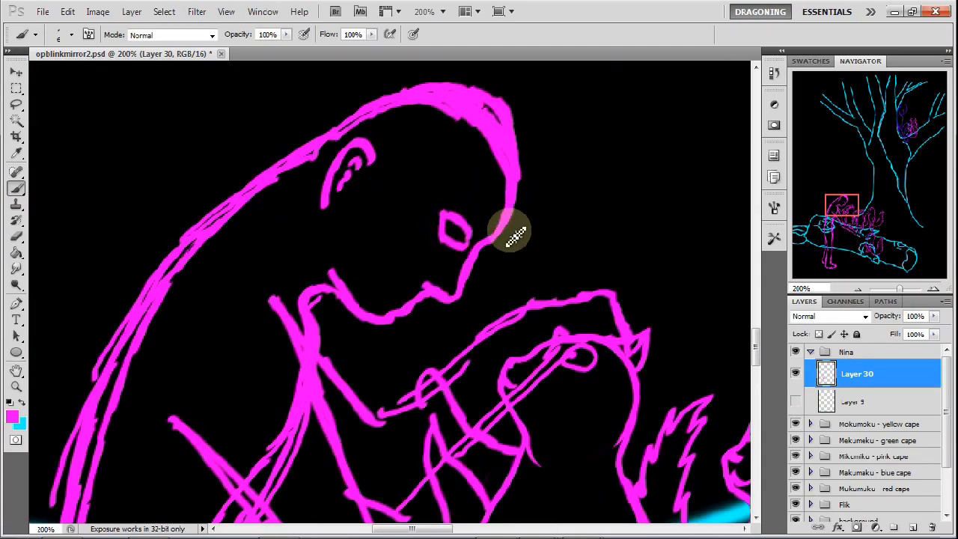
pyautogui.moveTo(845, 206)
pyautogui.mouseDown()
pyautogui.moveTo(830, 259)
pyautogui.moveTo(846, 205)
pyautogui.mouseUp()
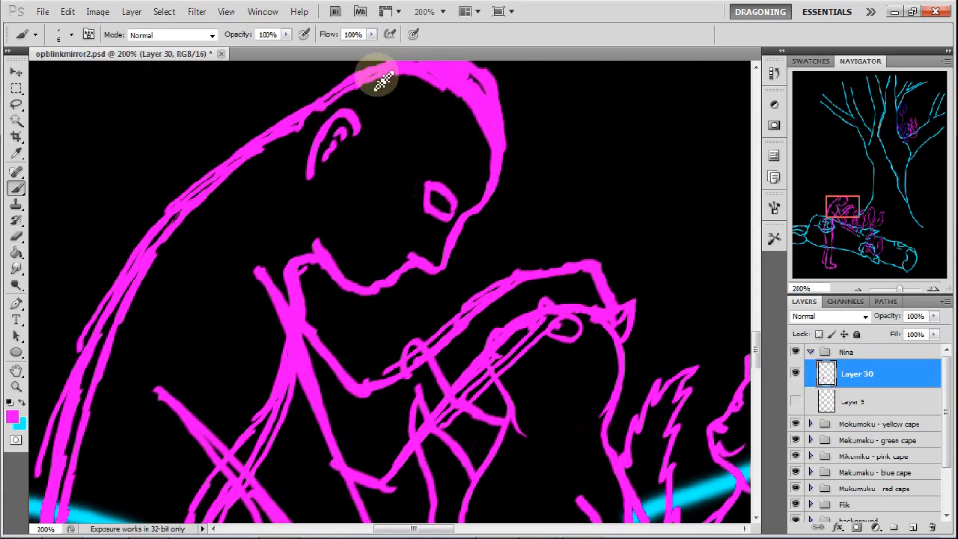
# Fill in the magenta strokes along the upper back, the front of the torso and the front leg line crossing the log's end.
pyautogui.moveTo(245, 155); pyautogui.dragTo(192, 193)
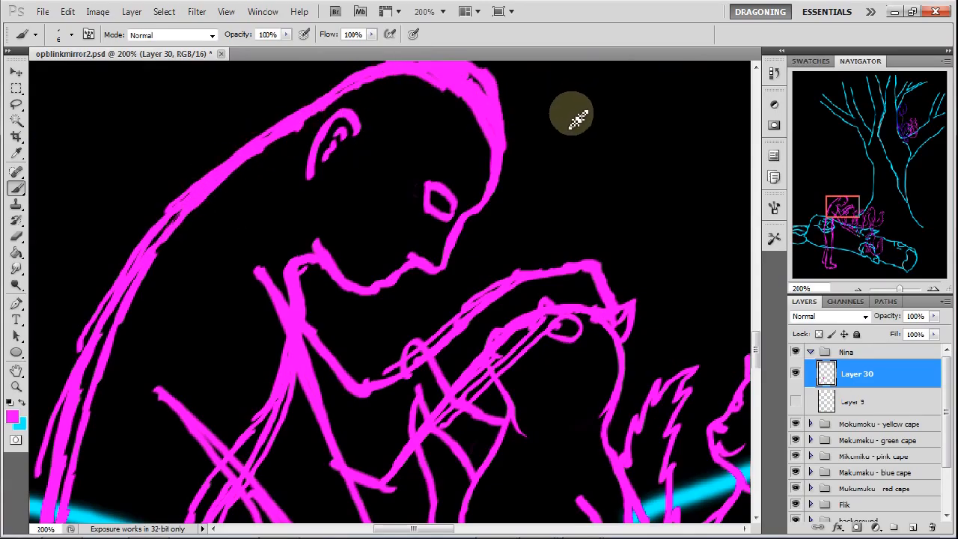
pyautogui.moveTo(851, 208); pyautogui.dragTo(847, 217)
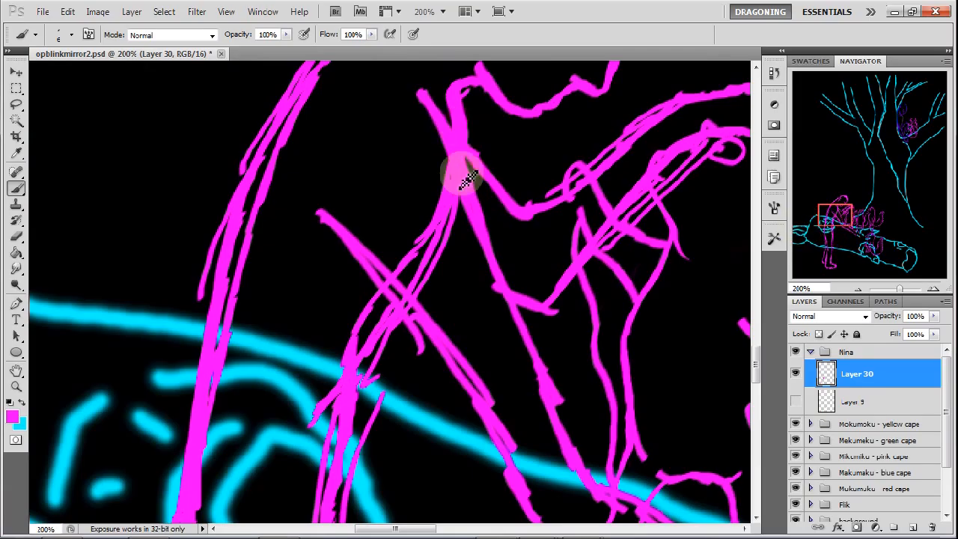
pyautogui.moveTo(458, 225)
pyautogui.mouseDown()
pyautogui.moveTo(417, 287)
pyautogui.moveTo(358, 345)
pyautogui.moveTo(348, 397)
pyautogui.mouseUp()
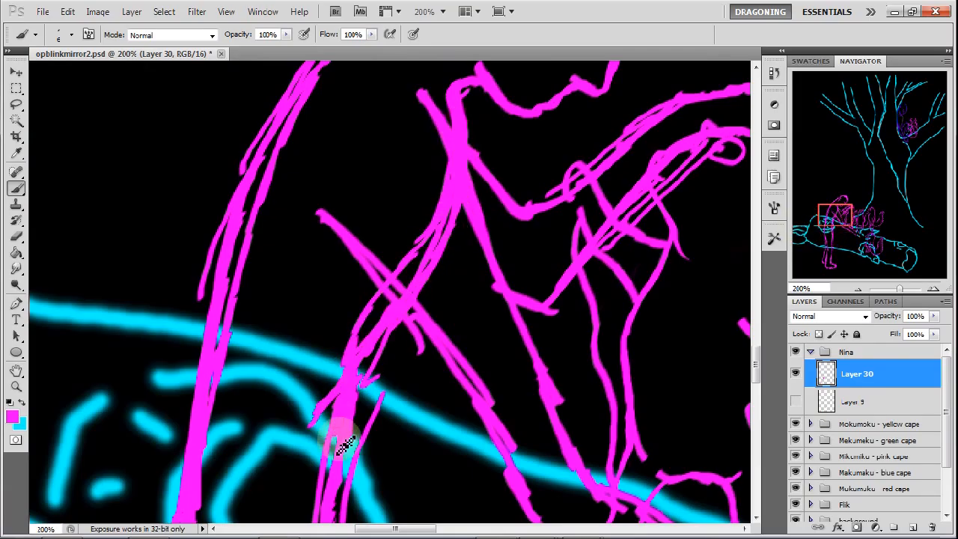
pyautogui.moveTo(847, 216); pyautogui.dragTo(828, 212)
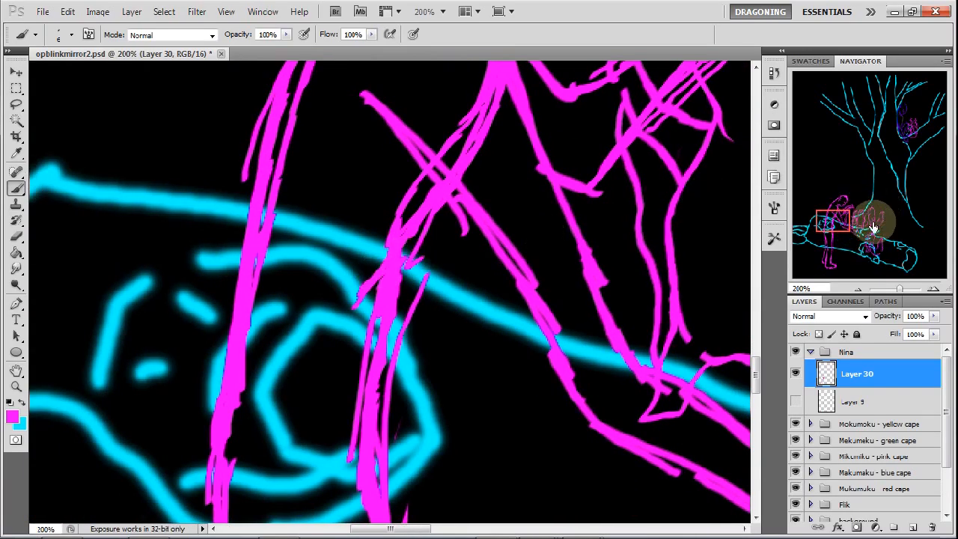
pyautogui.moveTo(834, 221); pyautogui.dragTo(837, 226)
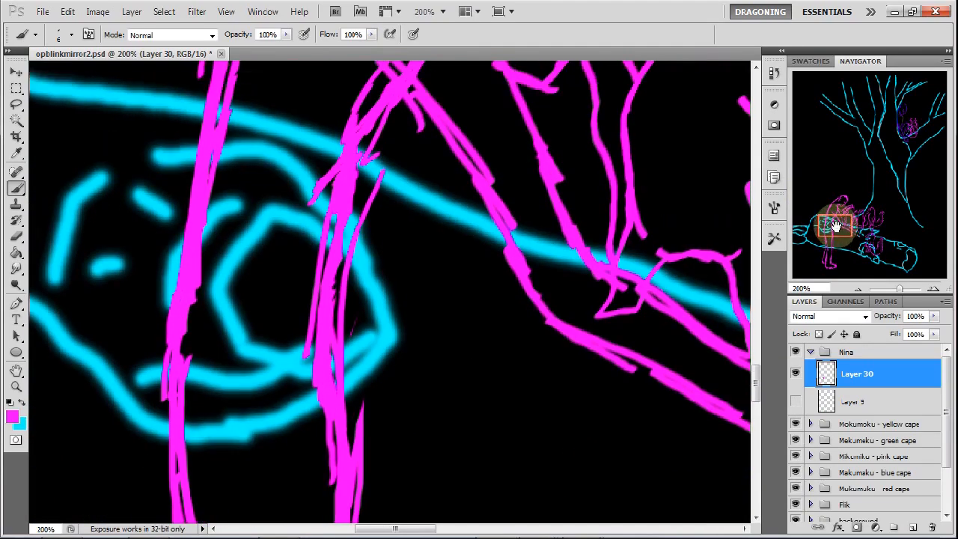
pyautogui.moveTo(373, 126)
pyautogui.mouseDown()
pyautogui.moveTo(359, 159)
pyautogui.moveTo(367, 148)
pyautogui.moveTo(348, 222)
pyautogui.mouseUp()
pyautogui.moveTo(343, 272); pyautogui.dragTo(339, 337)
pyautogui.moveTo(338, 303); pyautogui.dragTo(348, 433)
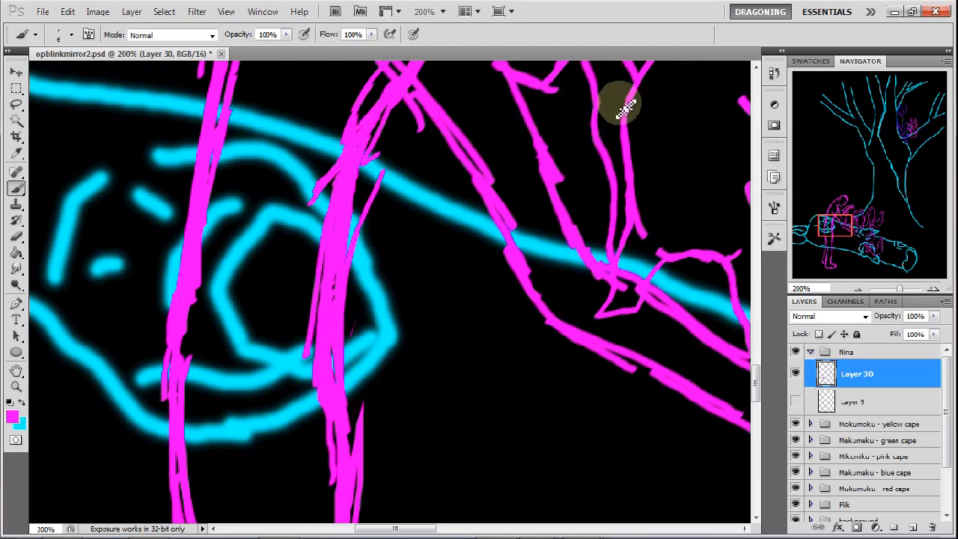
# Set the eraser size to 12 px and trim the stray strokes off the left edge of the front leg line over the log's end.
pyautogui.press('e')
pyautogui.moveTo(335, 174); pyautogui.dragTo(317, 117)
pyautogui.rightClick(294, 185)
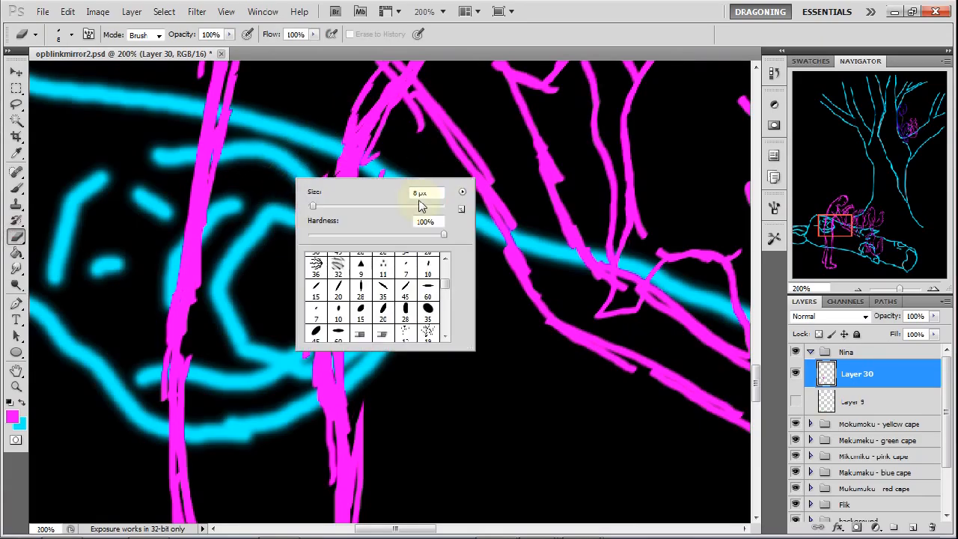
pyautogui.moveTo(315, 208); pyautogui.dragTo(317, 209)
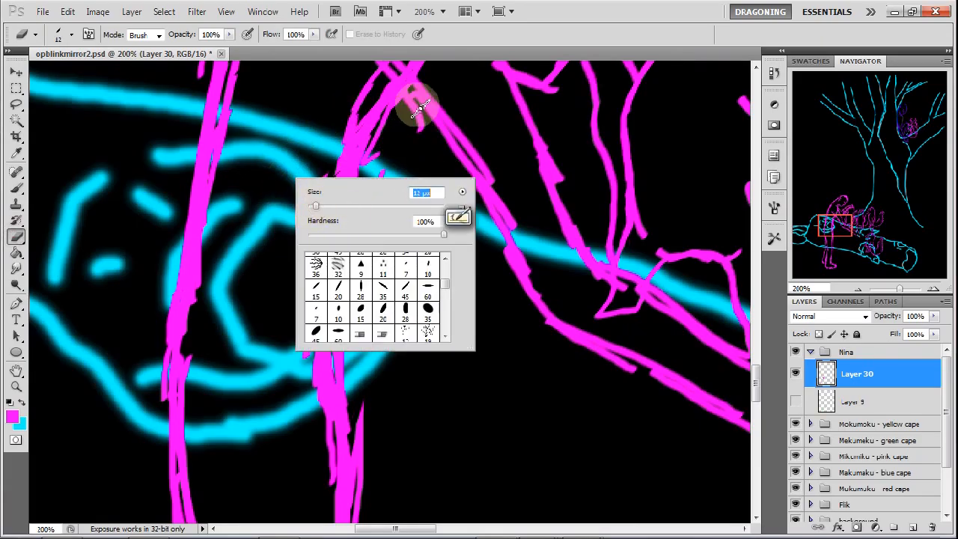
pyautogui.click(335, 120)
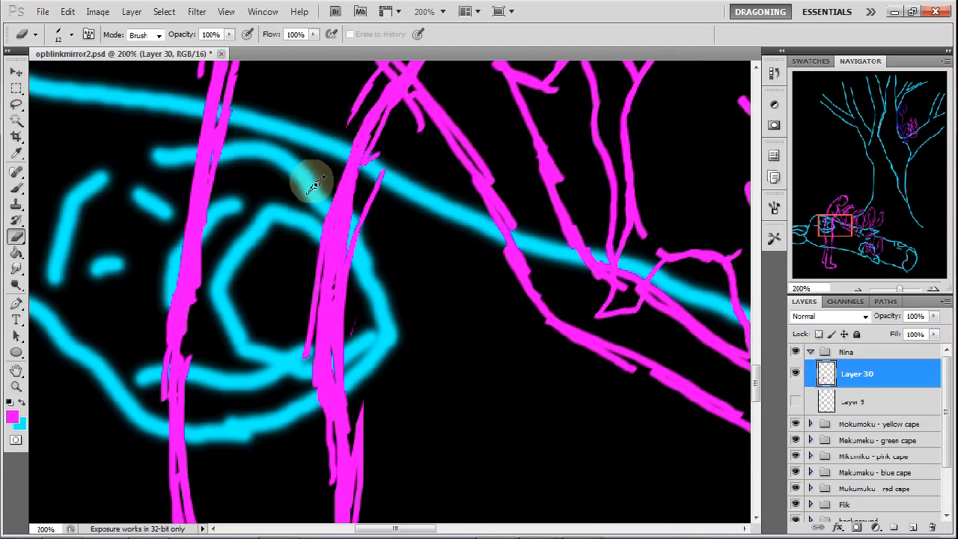
pyautogui.moveTo(337, 188)
pyautogui.mouseDown()
pyautogui.moveTo(311, 262)
pyautogui.moveTo(331, 210)
pyautogui.moveTo(308, 325)
pyautogui.mouseUp()
pyautogui.moveTo(329, 223); pyautogui.dragTo(310, 390)
pyautogui.moveTo(307, 310); pyautogui.dragTo(302, 360)
pyautogui.moveTo(315, 292); pyautogui.dragTo(310, 359)
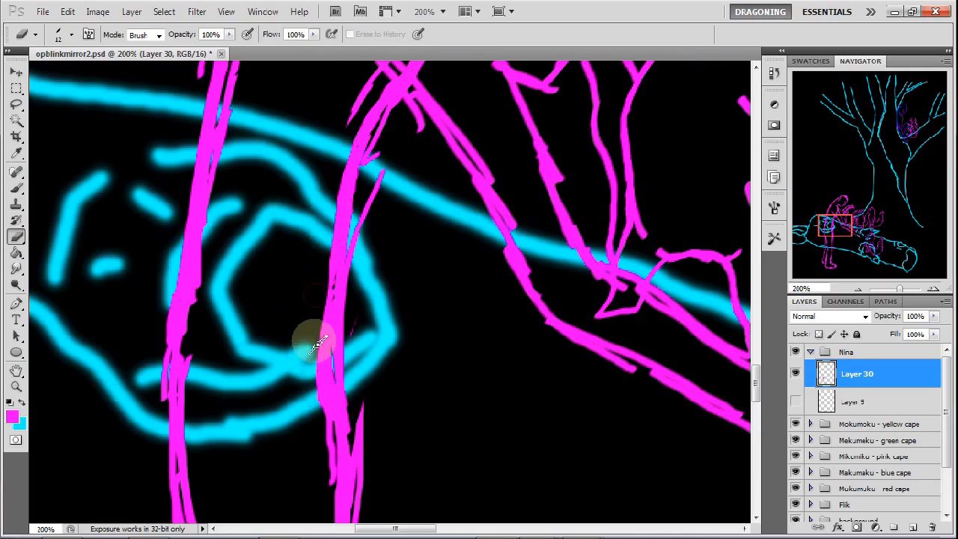
# Erase the loose strokes along the right edge of the front leg line, up to where it nears the crossing arm line.
pyautogui.moveTo(387, 168)
pyautogui.mouseDown()
pyautogui.moveTo(359, 229)
pyautogui.moveTo(348, 354)
pyautogui.mouseUp()
pyautogui.moveTo(355, 295)
pyautogui.mouseDown()
pyautogui.moveTo(352, 392)
pyautogui.moveTo(367, 479)
pyautogui.moveTo(352, 337)
pyautogui.mouseUp()
pyautogui.moveTo(366, 254); pyautogui.dragTo(355, 300)
pyautogui.moveTo(360, 243); pyautogui.dragTo(352, 284)
pyautogui.moveTo(373, 197)
pyautogui.mouseDown()
pyautogui.moveTo(349, 248)
pyautogui.moveTo(375, 146)
pyautogui.moveTo(357, 192)
pyautogui.moveTo(391, 127)
pyautogui.mouseUp()
pyautogui.moveTo(370, 167); pyautogui.dragTo(398, 112)
pyautogui.moveTo(375, 145)
pyautogui.mouseDown()
pyautogui.moveTo(392, 116)
pyautogui.moveTo(411, 142)
pyautogui.moveTo(407, 96)
pyautogui.moveTo(381, 139)
pyautogui.moveTo(384, 125)
pyautogui.moveTo(381, 152)
pyautogui.mouseUp()
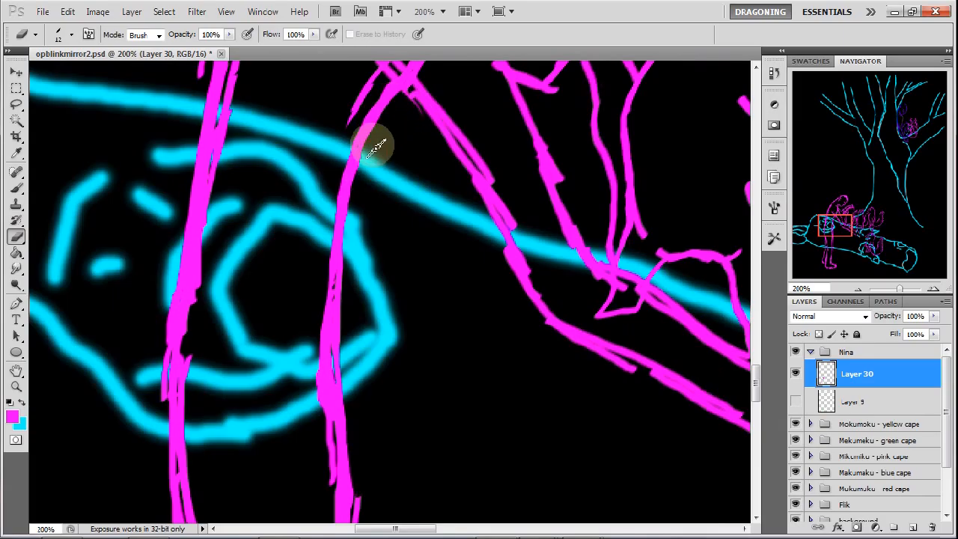
# Thin the front leg line further by erasing along both its edges from the hip down across the log's end.
pyautogui.moveTo(364, 166)
pyautogui.mouseDown()
pyautogui.moveTo(378, 137)
pyautogui.moveTo(364, 104)
pyautogui.moveTo(366, 78)
pyautogui.moveTo(352, 114)
pyautogui.moveTo(374, 80)
pyautogui.mouseUp()
pyautogui.moveTo(368, 113); pyautogui.dragTo(321, 232)
pyautogui.moveTo(342, 181); pyautogui.dragTo(311, 313)
pyautogui.moveTo(327, 258); pyautogui.dragTo(312, 359)
pyautogui.moveTo(323, 292)
pyautogui.mouseDown()
pyautogui.moveTo(310, 325)
pyautogui.moveTo(314, 422)
pyautogui.mouseUp()
pyautogui.moveTo(310, 332); pyautogui.dragTo(321, 422)
pyautogui.moveTo(316, 389); pyautogui.dragTo(316, 418)
pyautogui.moveTo(352, 246); pyautogui.dragTo(342, 331)
pyautogui.moveTo(347, 289); pyautogui.dragTo(349, 371)
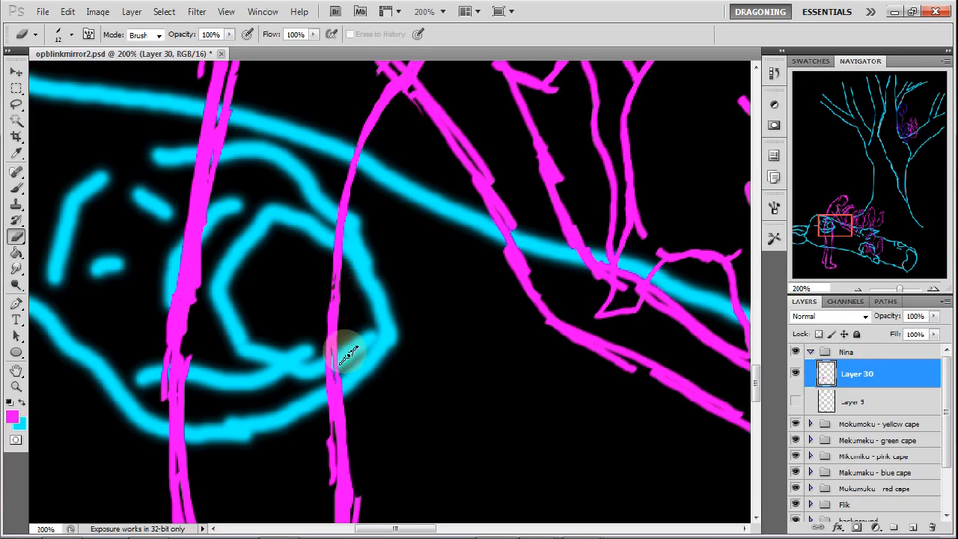
# Clean the lower part of the front leg line and erase the rear leg line's overlapping strokes down to one thin line.
pyautogui.moveTo(317, 392); pyautogui.dragTo(328, 482)
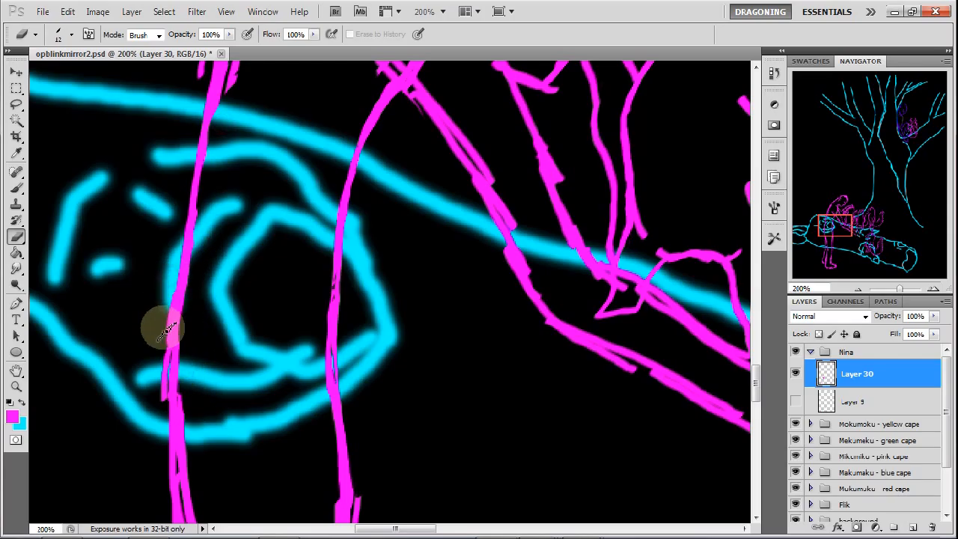
pyautogui.moveTo(166, 319); pyautogui.dragTo(157, 407)
pyautogui.moveTo(162, 345); pyautogui.dragTo(160, 402)
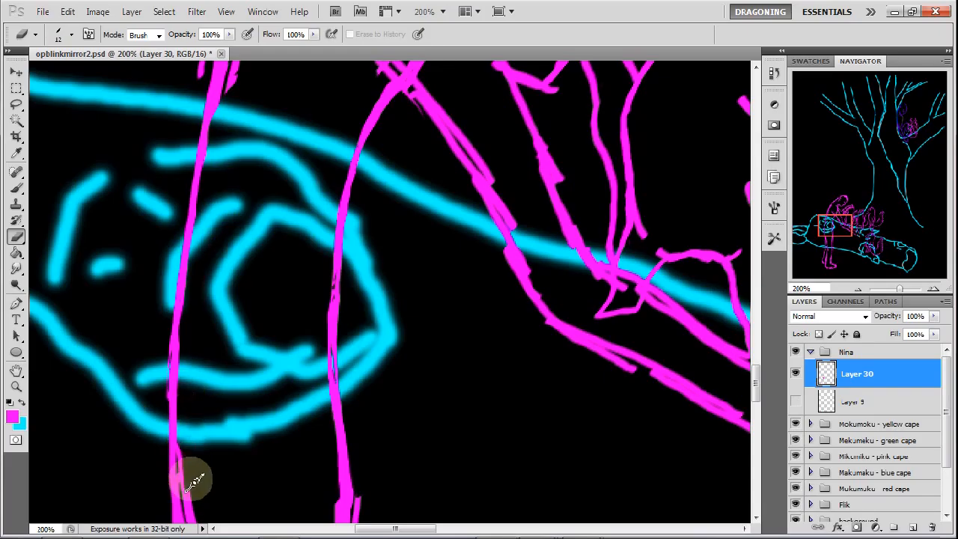
# Erase and repaint the thick overlapping strokes over the forehead, crown and upper back into one thin, smooth outline.
pyautogui.moveTo(835, 225); pyautogui.dragTo(842, 202)
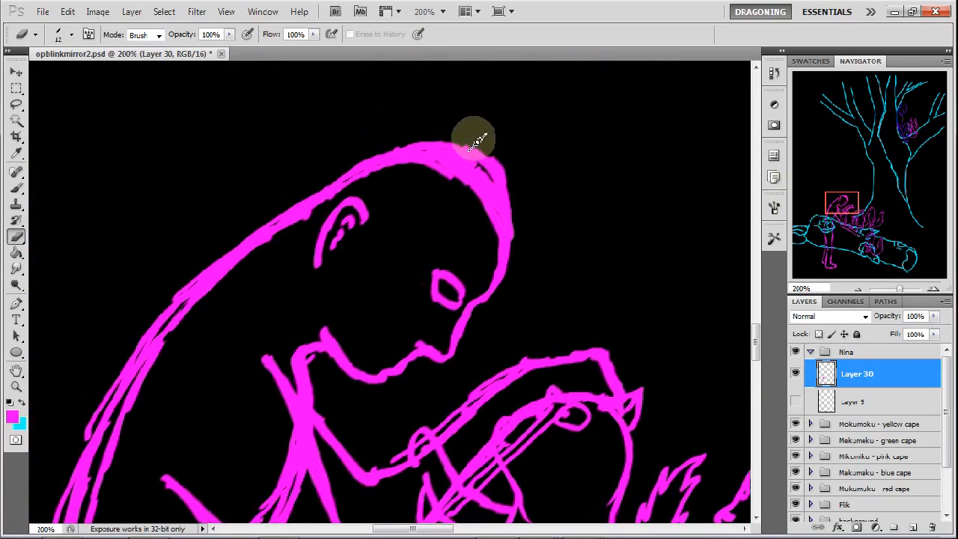
pyautogui.moveTo(465, 146)
pyautogui.mouseDown()
pyautogui.moveTo(511, 202)
pyautogui.moveTo(475, 156)
pyautogui.moveTo(518, 233)
pyautogui.moveTo(516, 222)
pyautogui.moveTo(500, 197)
pyautogui.moveTo(462, 195)
pyautogui.moveTo(483, 251)
pyautogui.moveTo(476, 214)
pyautogui.moveTo(490, 248)
pyautogui.moveTo(483, 216)
pyautogui.moveTo(419, 175)
pyautogui.mouseUp()
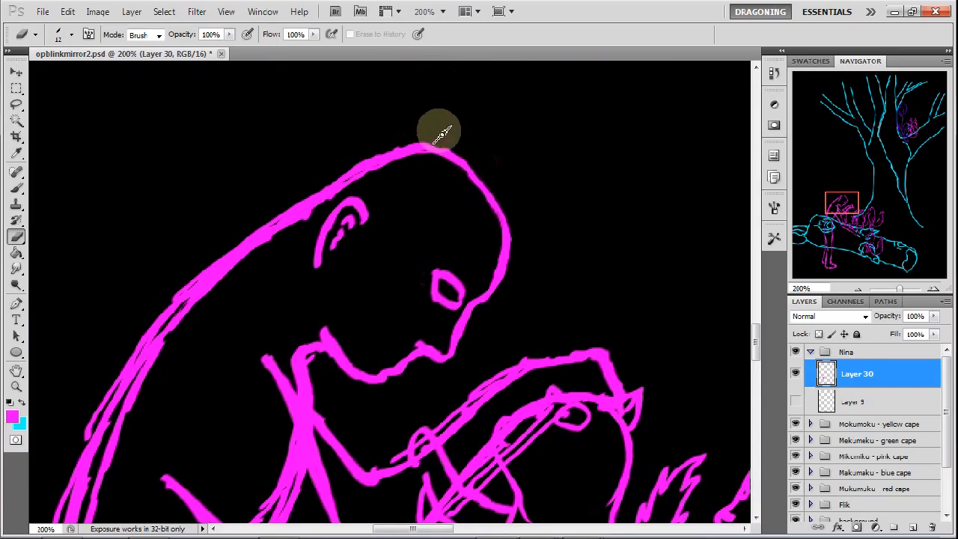
pyautogui.click(16, 188)
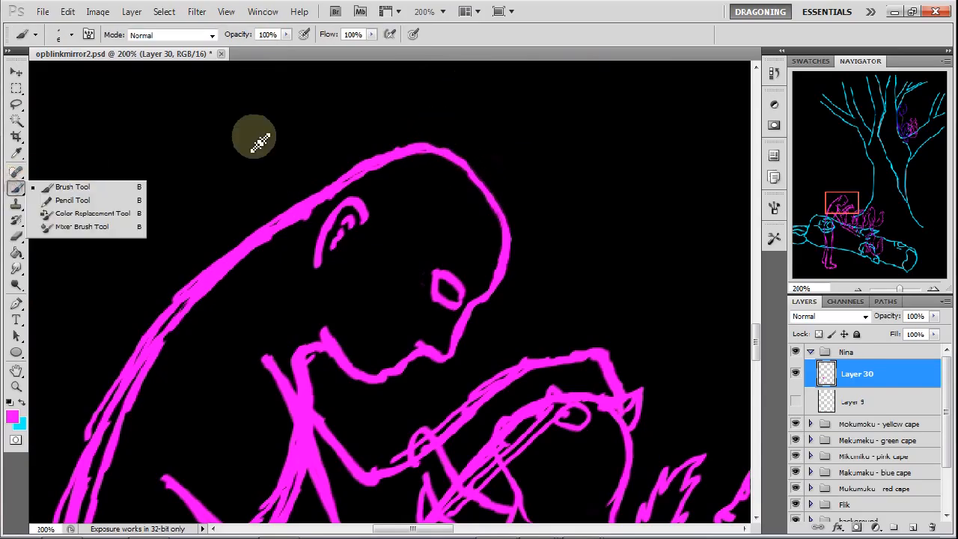
pyautogui.click(441, 161)
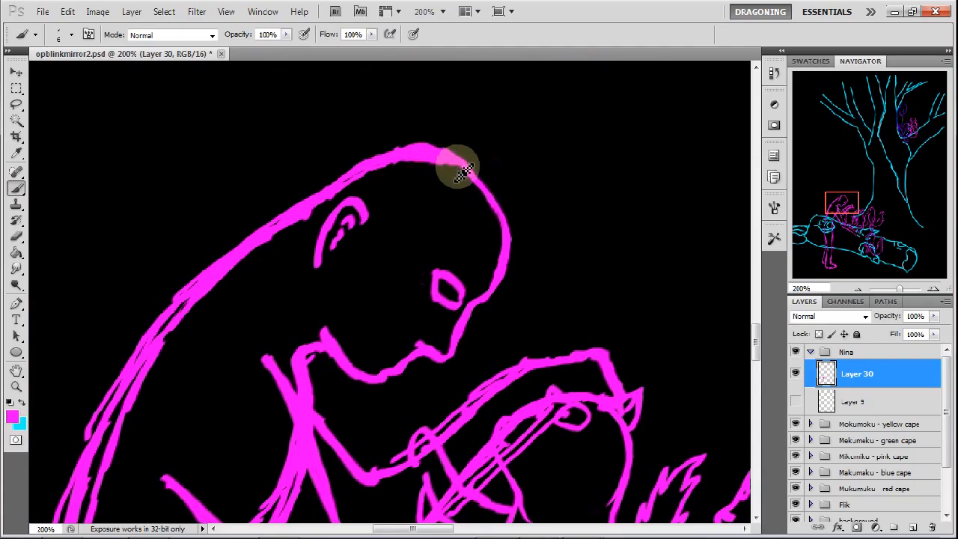
pyautogui.click(15, 236)
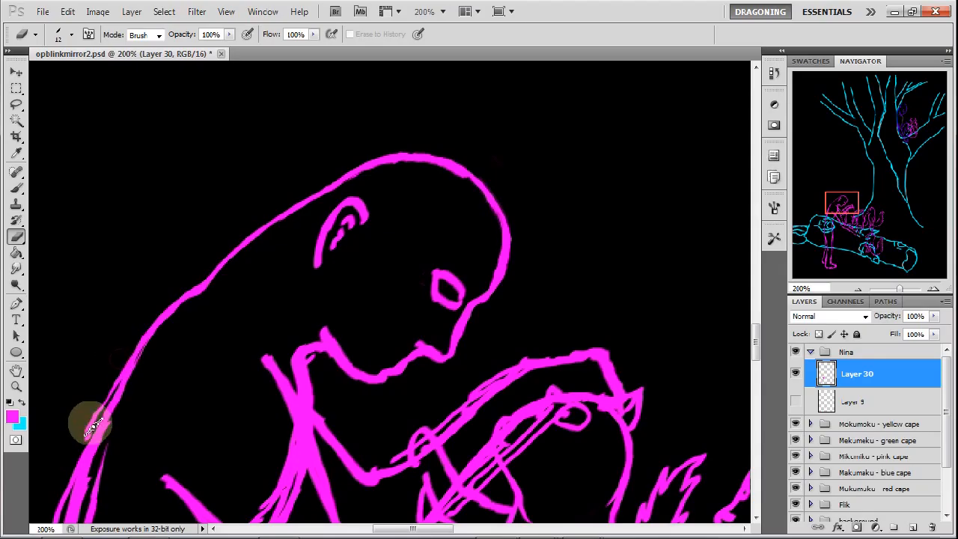
pyautogui.moveTo(116, 375); pyautogui.dragTo(83, 450)
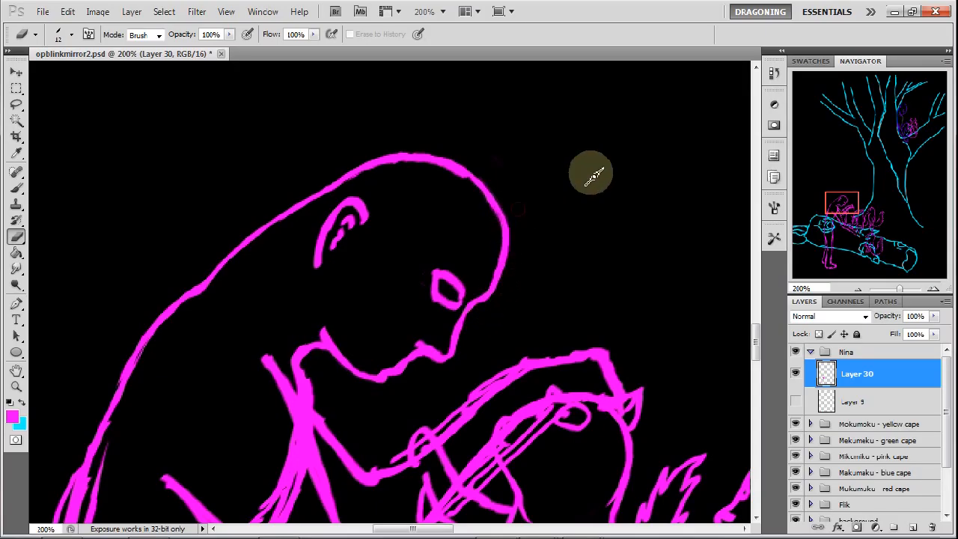
# Reduce the eraser to 7 px, thin the eye's outline and touch up its front edge with the brush.
pyautogui.click(936, 292)
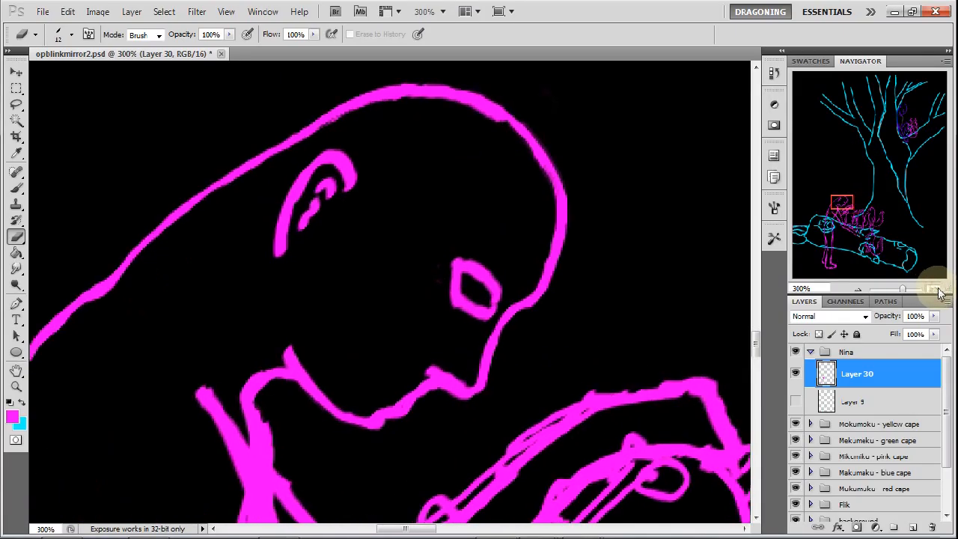
pyautogui.click(936, 292)
pyautogui.moveTo(852, 206); pyautogui.dragTo(852, 208)
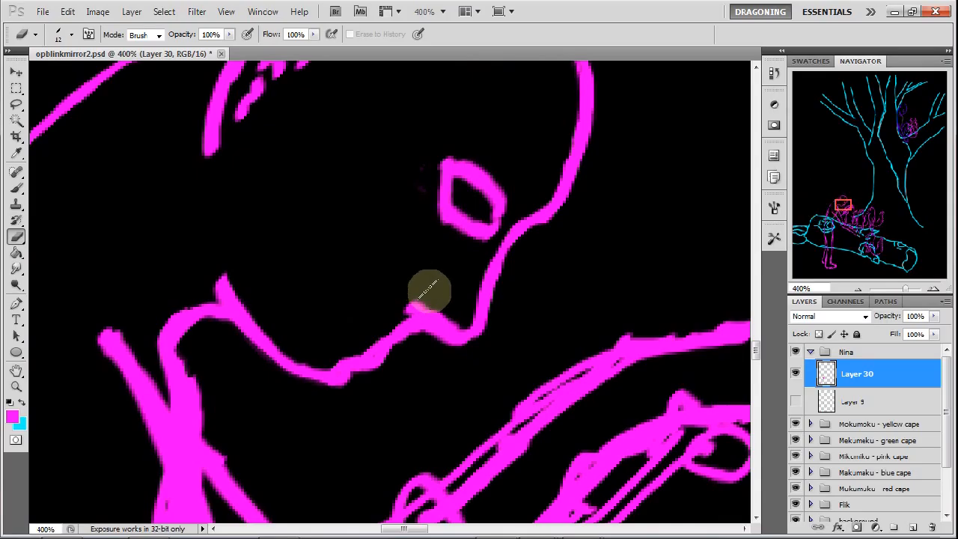
pyautogui.rightClick(390, 225)
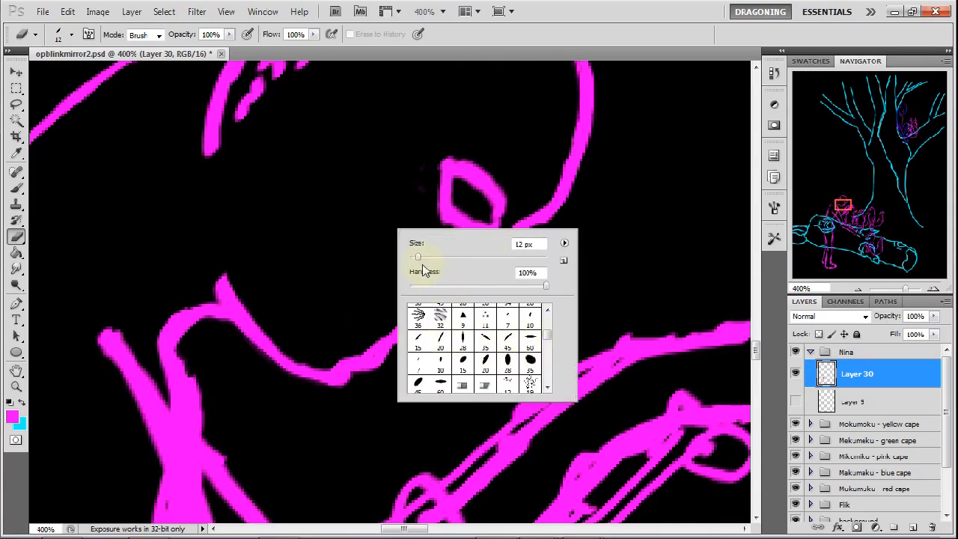
pyautogui.moveTo(415, 262); pyautogui.dragTo(414, 262)
pyautogui.moveTo(465, 162)
pyautogui.mouseDown()
pyautogui.moveTo(445, 152)
pyautogui.moveTo(504, 179)
pyautogui.moveTo(468, 210)
pyautogui.moveTo(477, 215)
pyautogui.mouseUp()
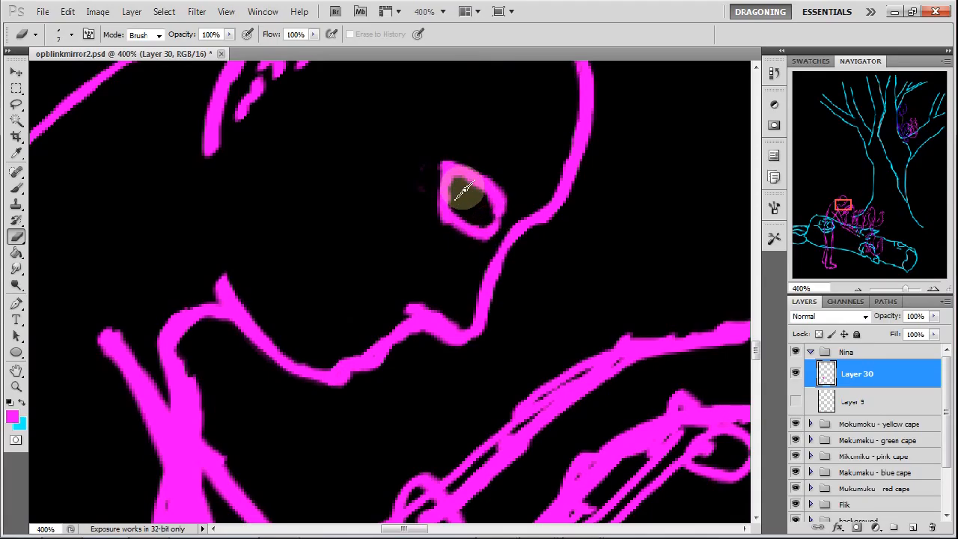
pyautogui.moveTo(468, 192); pyautogui.dragTo(489, 211)
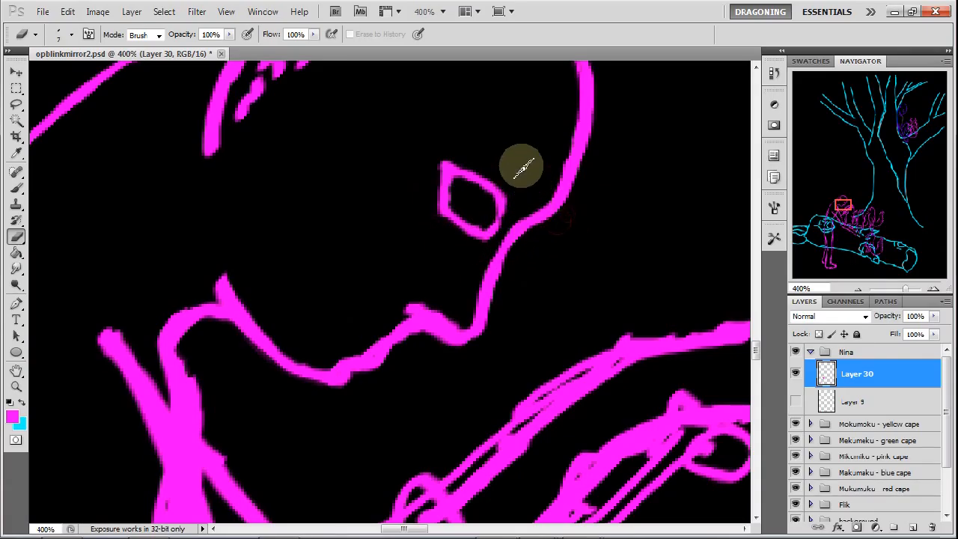
pyautogui.click(16, 187)
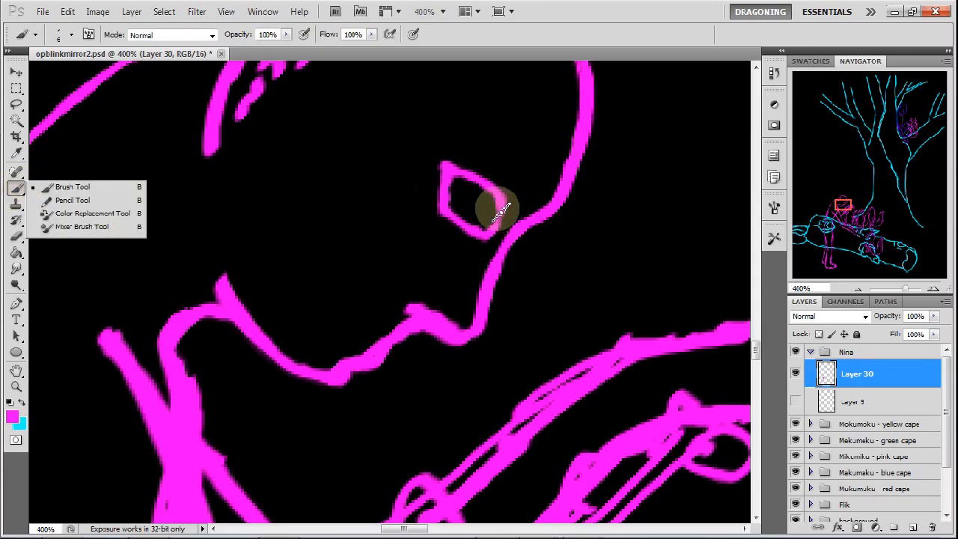
# Refine the nose bridge, nose tip and upper lip into a thin profile line, alternating eraser and brush.
pyautogui.click(17, 236)
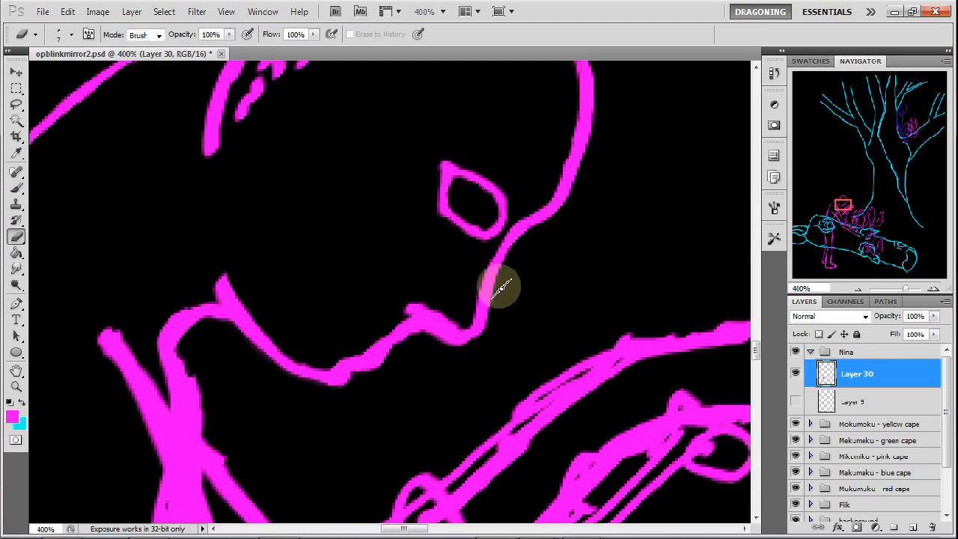
pyautogui.click(17, 188)
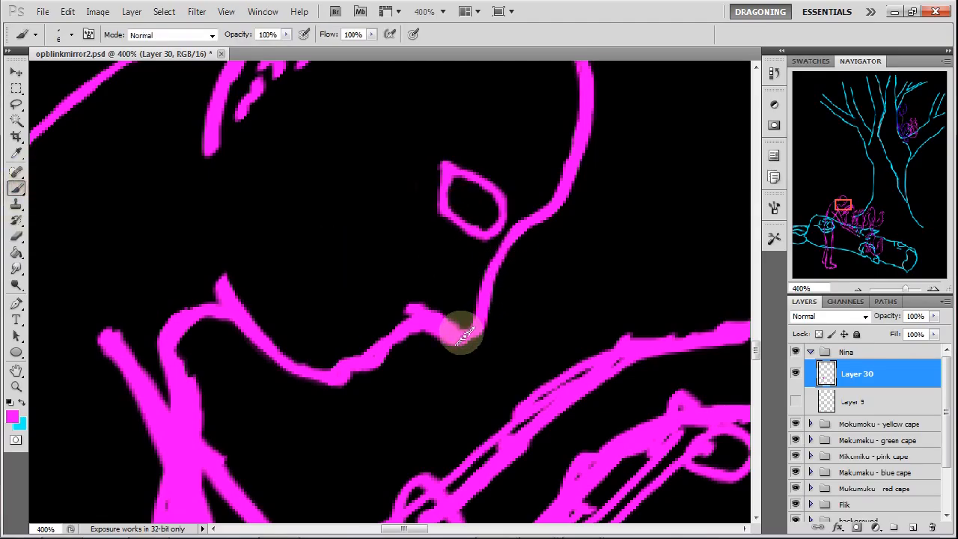
pyautogui.click(16, 237)
pyautogui.moveTo(504, 286)
pyautogui.mouseDown()
pyautogui.moveTo(492, 319)
pyautogui.moveTo(502, 269)
pyautogui.moveTo(489, 337)
pyautogui.moveTo(450, 357)
pyautogui.moveTo(418, 339)
pyautogui.moveTo(435, 348)
pyautogui.moveTo(421, 337)
pyautogui.moveTo(437, 335)
pyautogui.moveTo(450, 353)
pyautogui.moveTo(474, 355)
pyautogui.moveTo(451, 346)
pyautogui.moveTo(474, 345)
pyautogui.moveTo(492, 327)
pyautogui.moveTo(482, 334)
pyautogui.moveTo(504, 273)
pyautogui.mouseUp()
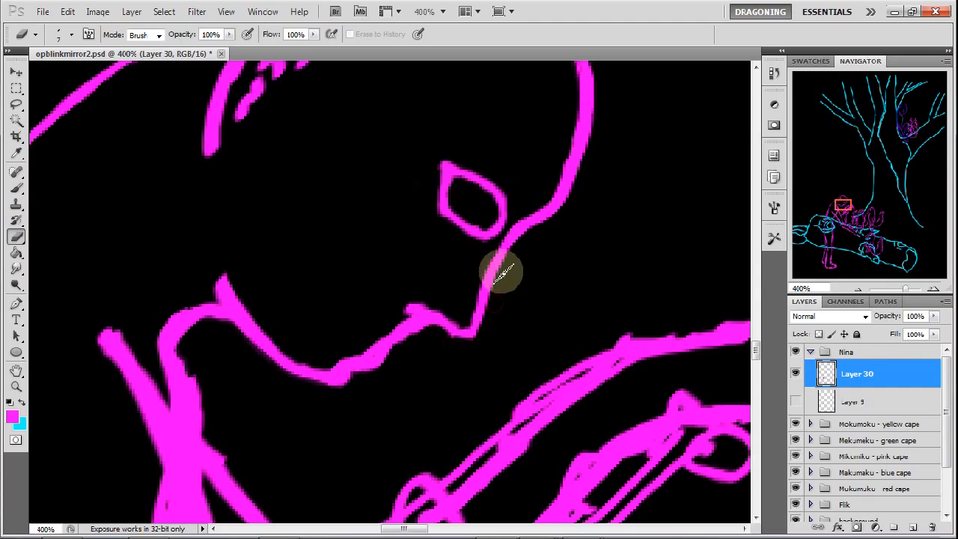
pyautogui.moveTo(422, 294); pyautogui.dragTo(454, 308)
pyautogui.moveTo(422, 338)
pyautogui.mouseDown()
pyautogui.moveTo(396, 349)
pyautogui.moveTo(401, 365)
pyautogui.mouseUp()
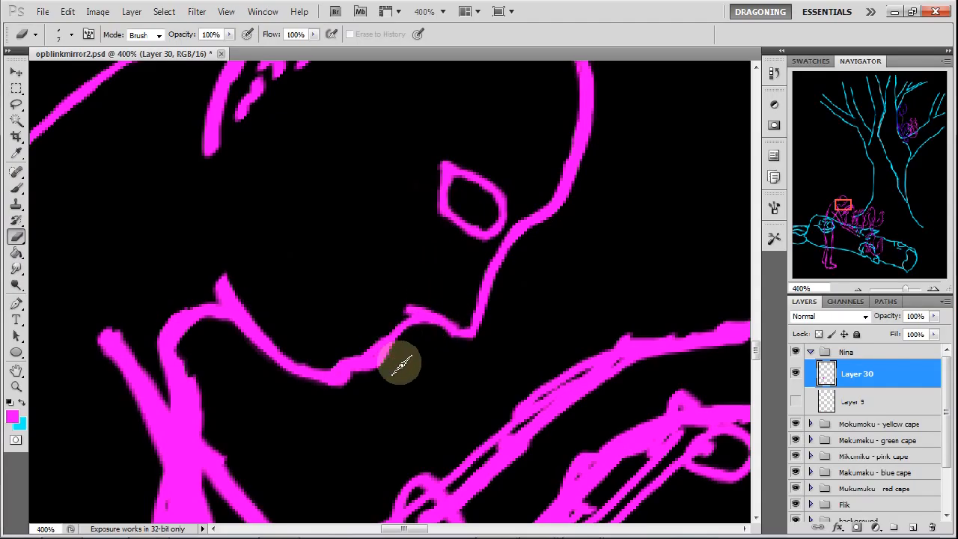
# Repaint the lips and chin contour with the brush, and erase the excess to leave a thin, shaped line.
pyautogui.click(15, 187)
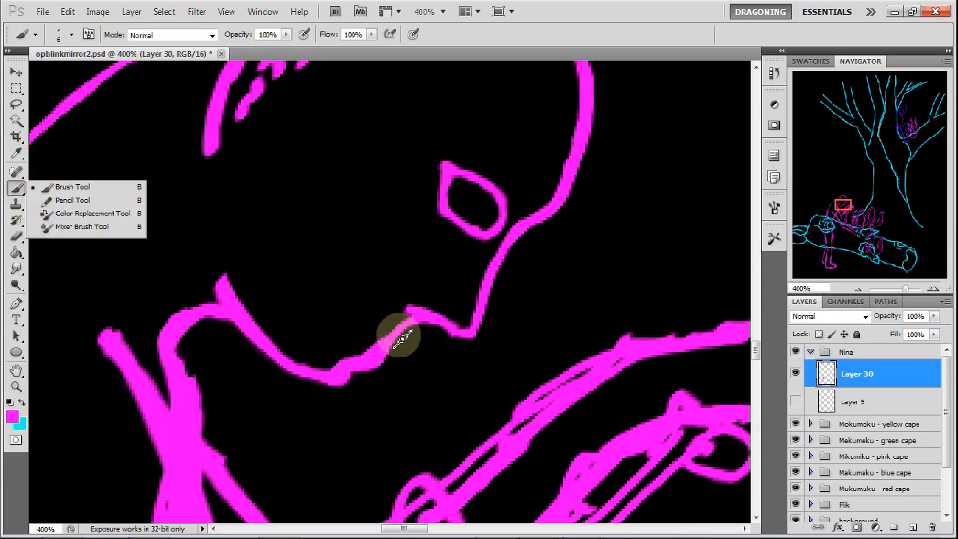
pyautogui.moveTo(386, 351); pyautogui.dragTo(342, 375)
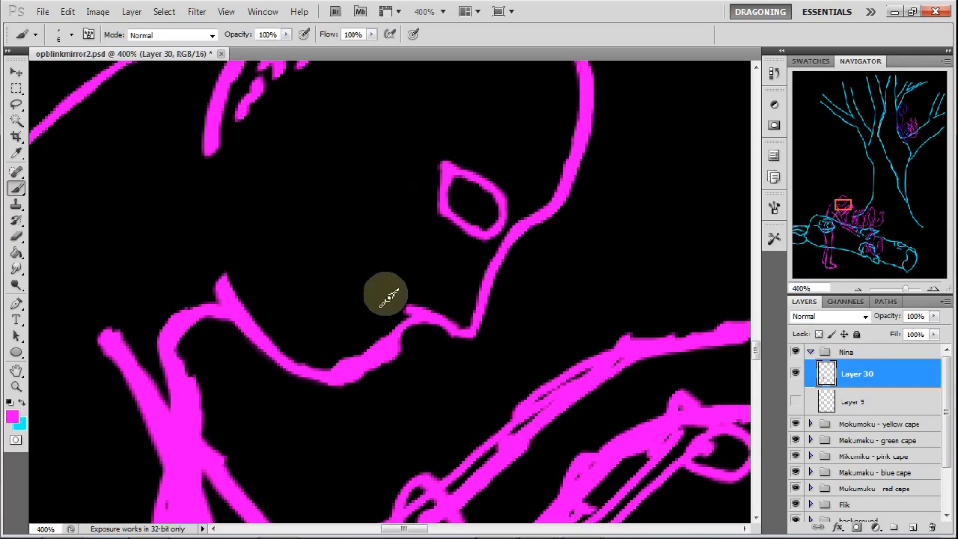
pyautogui.click(17, 238)
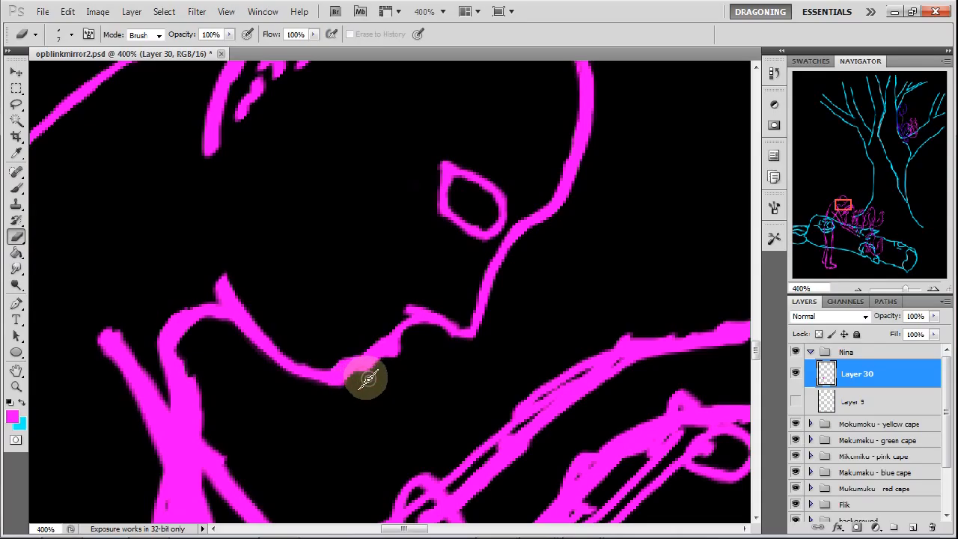
pyautogui.moveTo(344, 383)
pyautogui.mouseDown()
pyautogui.moveTo(334, 344)
pyautogui.moveTo(369, 332)
pyautogui.mouseUp()
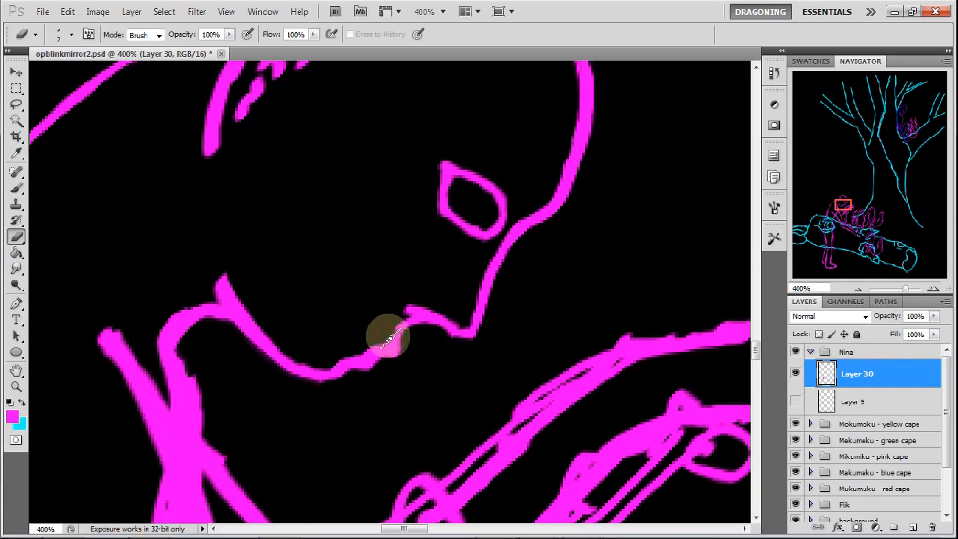
pyautogui.click(16, 187)
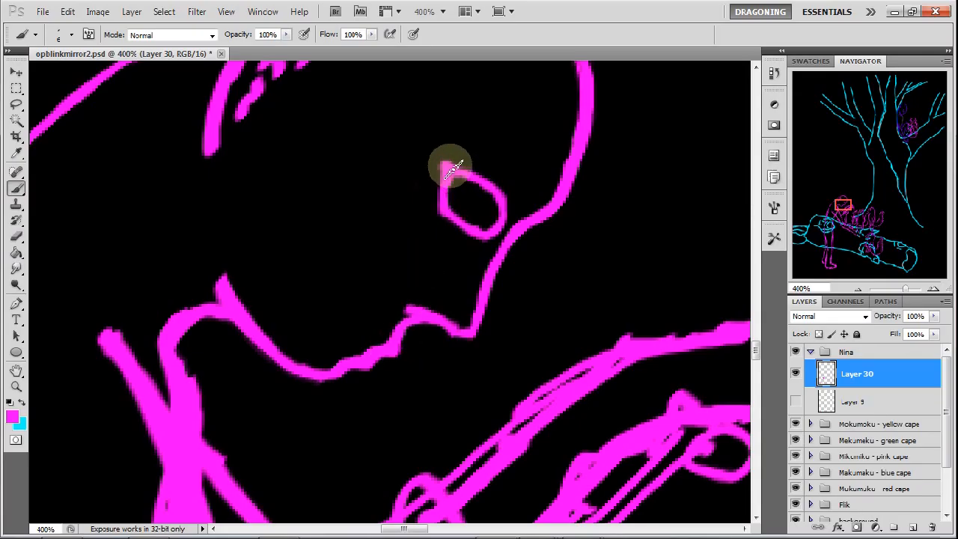
# Set the eraser to the angled 35 tip at 6 px and trim the rough edge of the lip contour.
pyautogui.click(16, 235)
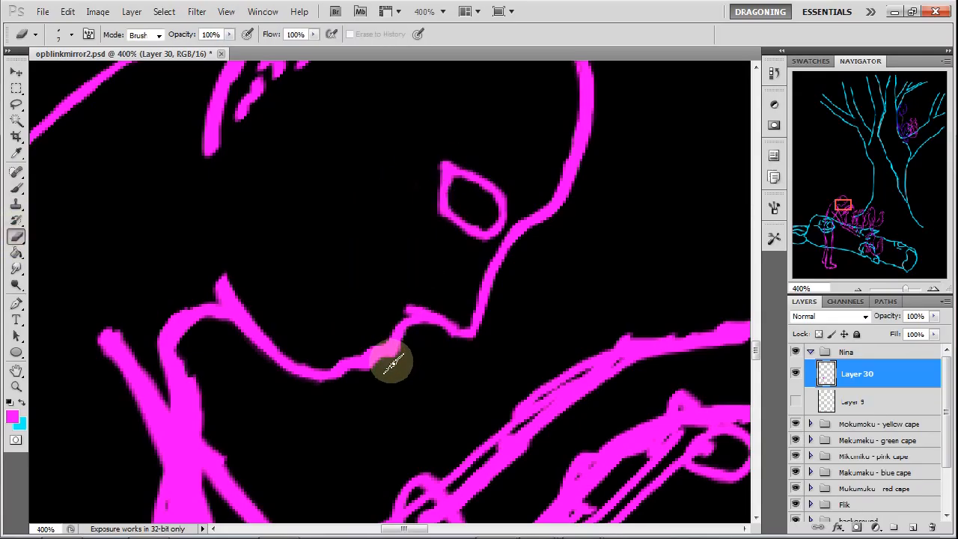
pyautogui.rightClick(445, 362)
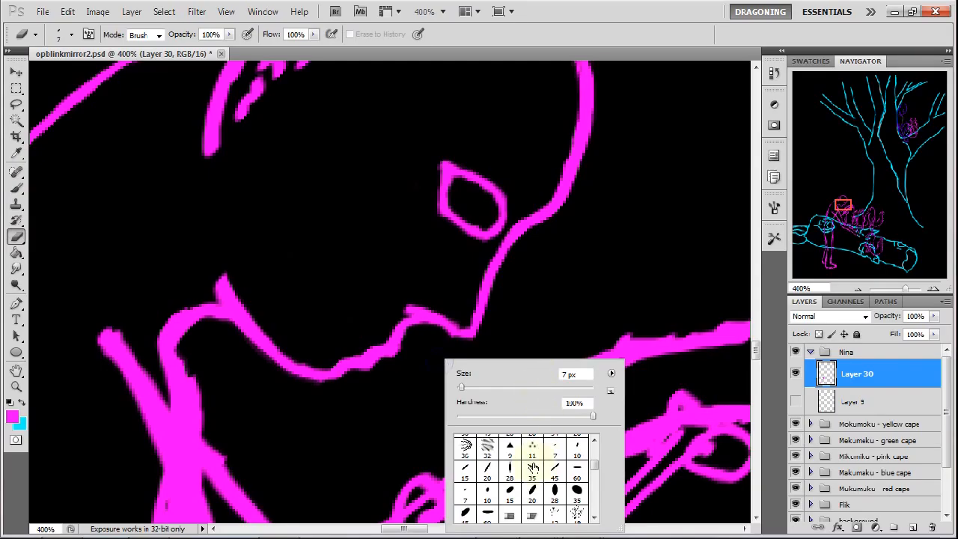
pyautogui.click(461, 389)
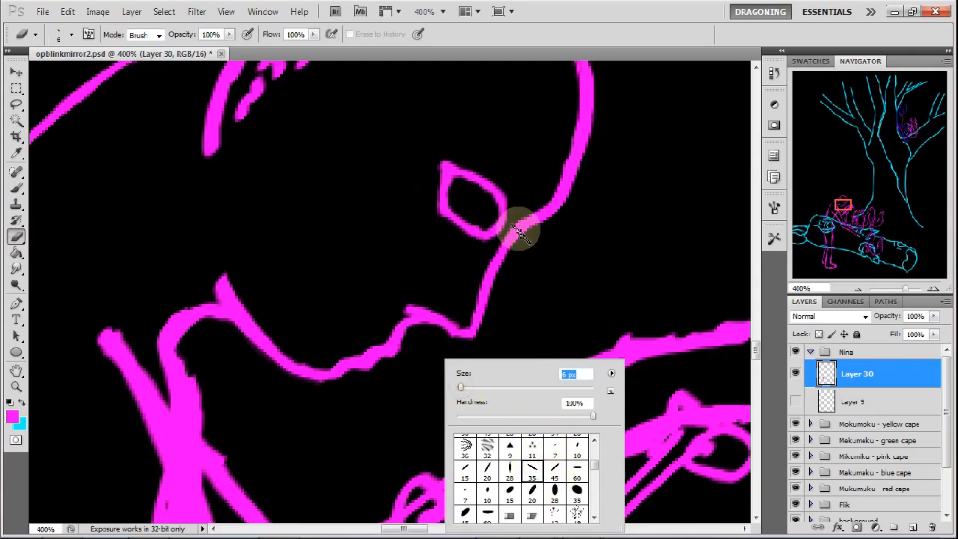
pyautogui.click(410, 351)
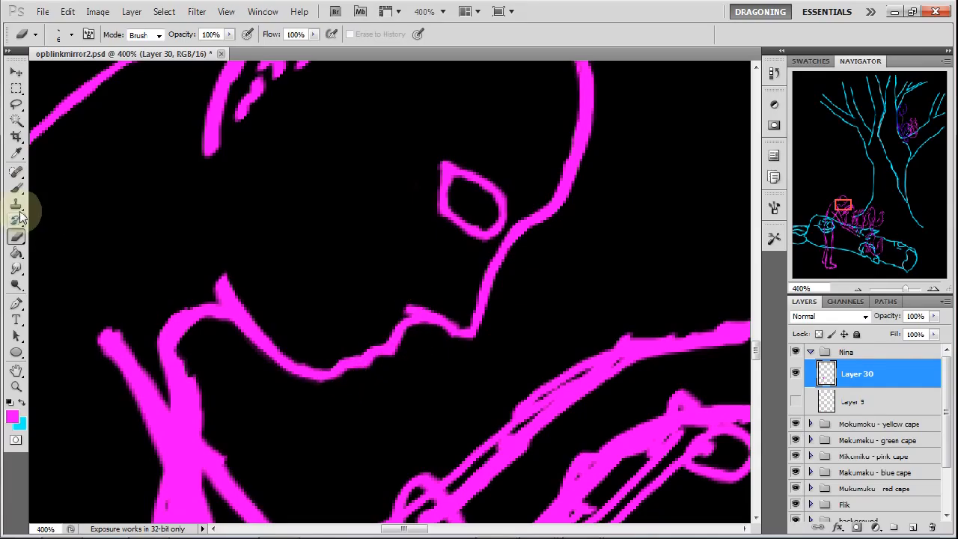
# Set the brush to the angled 35 tip at 3 px and paint short mouth and lip lines inward from the face contour.
pyautogui.click(16, 187)
pyautogui.rightClick(392, 283)
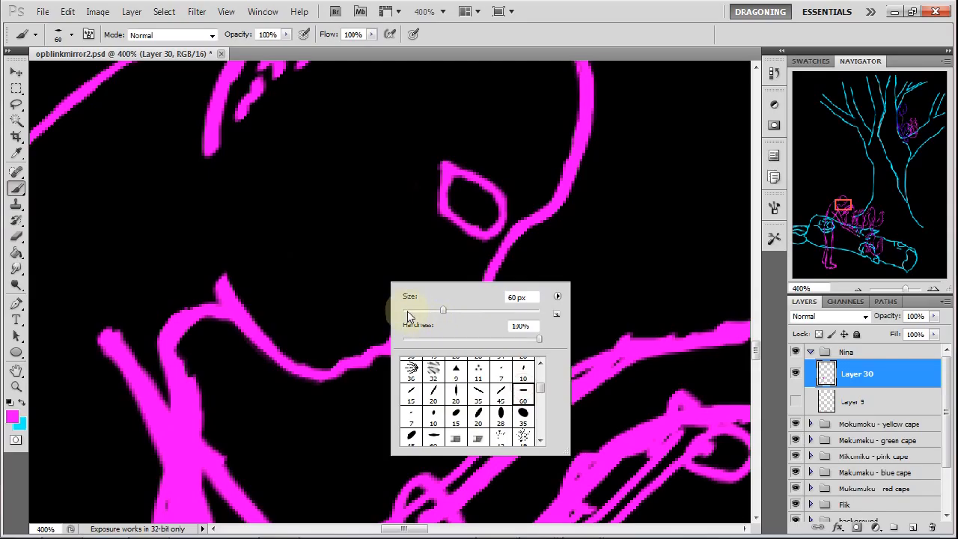
pyautogui.moveTo(408, 316); pyautogui.dragTo(408, 313)
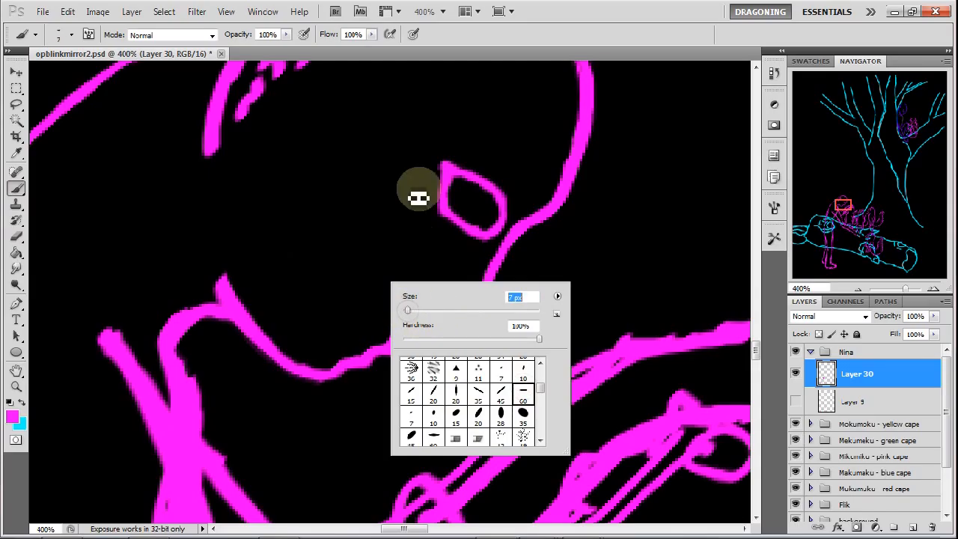
pyautogui.click(479, 393)
pyautogui.moveTo(407, 313); pyautogui.dragTo(405, 311)
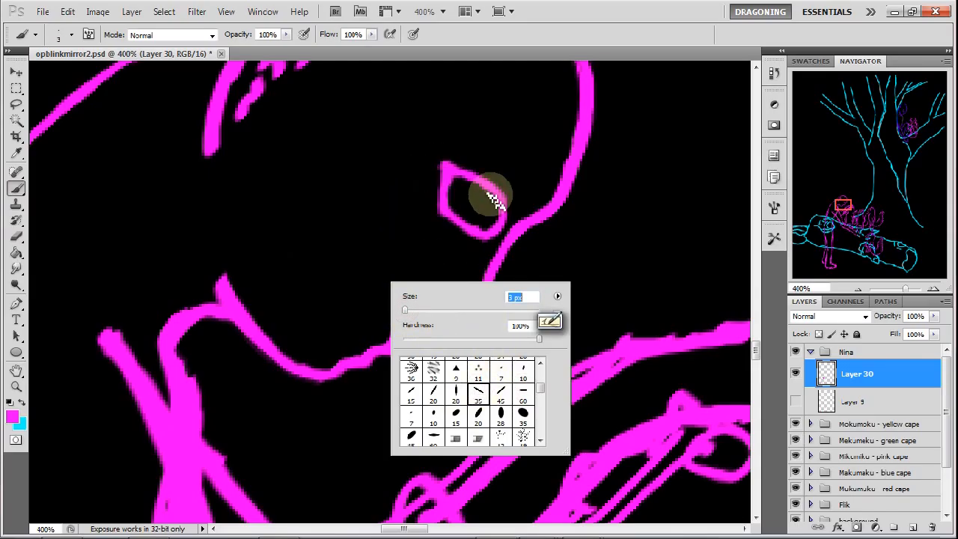
pyautogui.moveTo(845, 206); pyautogui.dragTo(844, 203)
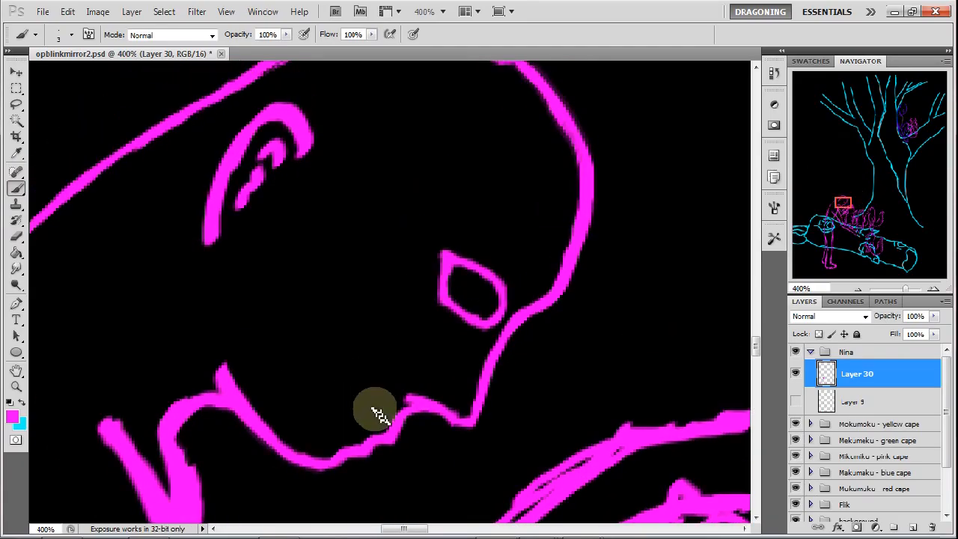
pyautogui.moveTo(378, 436)
pyautogui.mouseDown()
pyautogui.moveTo(343, 439)
pyautogui.moveTo(340, 449)
pyautogui.mouseUp()
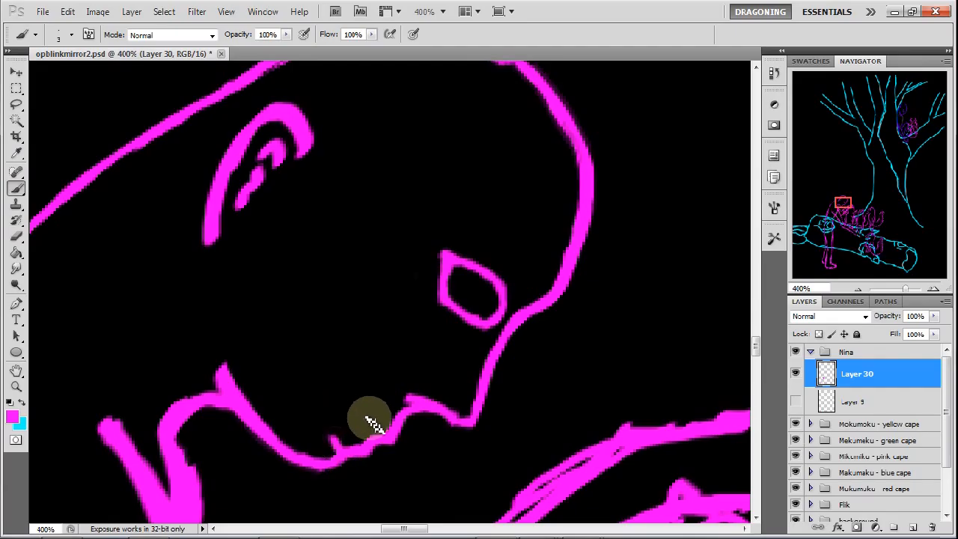
pyautogui.moveTo(358, 432); pyautogui.dragTo(363, 437)
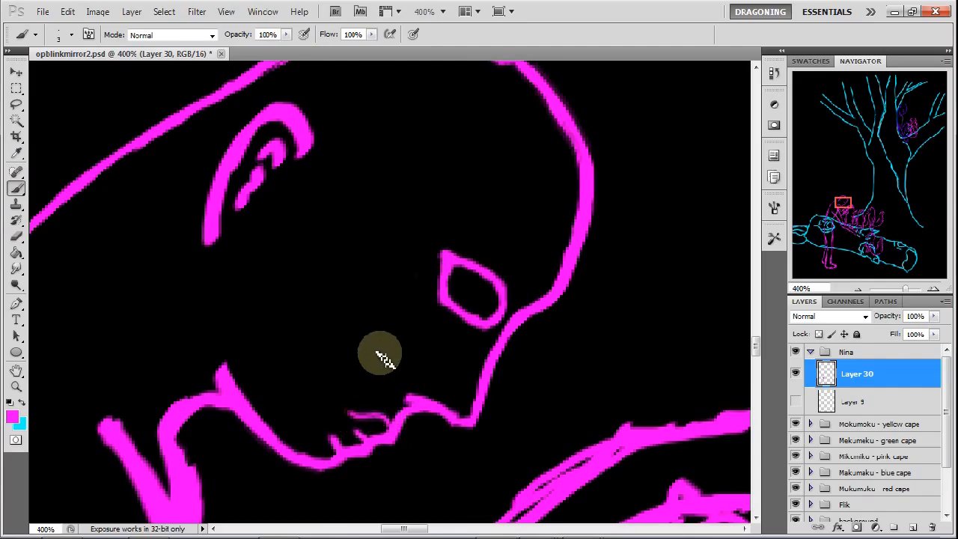
# Erase the curved stroke above the lips, try a straighter diagonal stroke in its place and erase that too.
pyautogui.press('e')
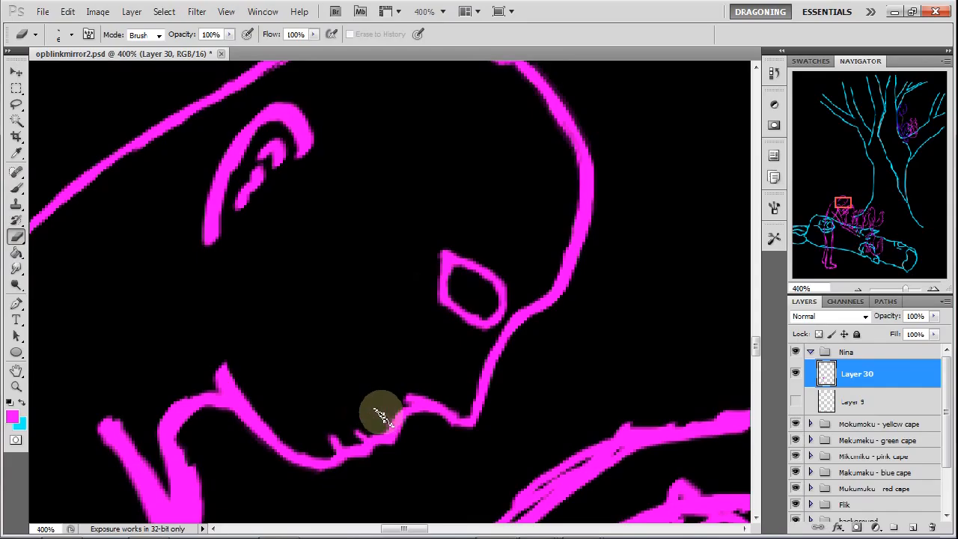
pyautogui.click(16, 187)
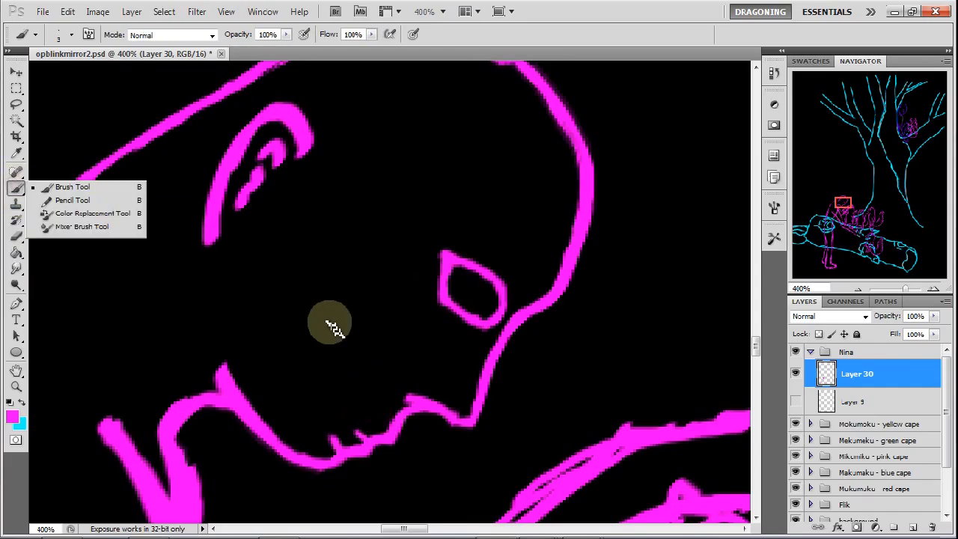
pyautogui.click(385, 420)
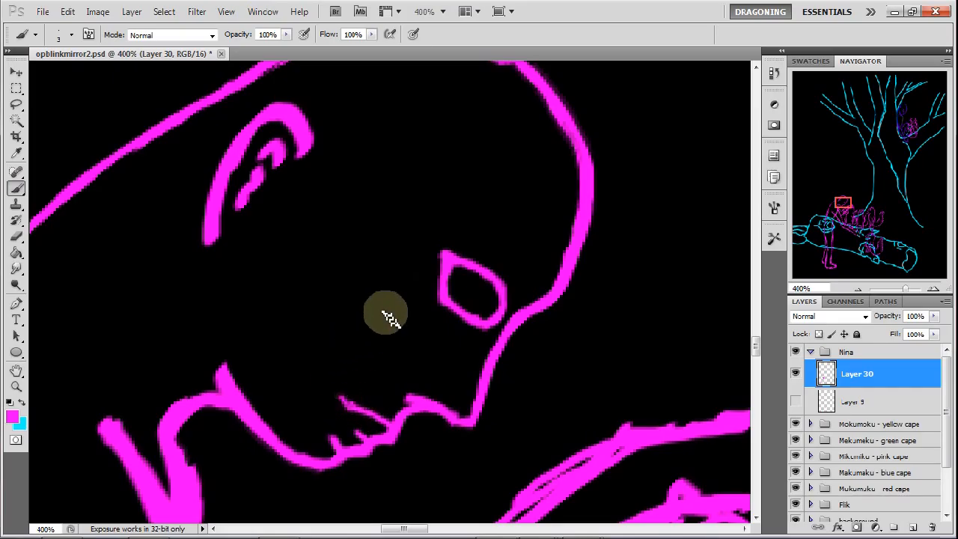
pyautogui.click(17, 236)
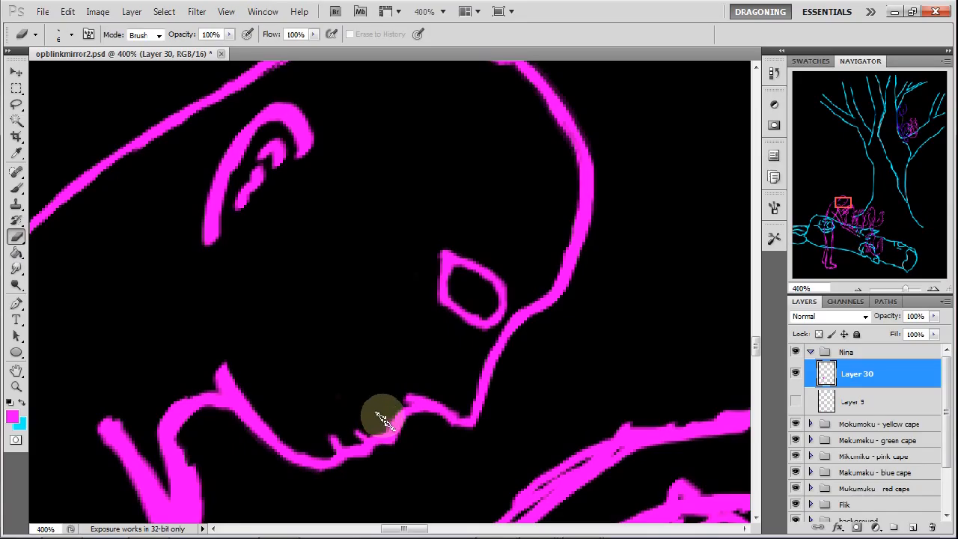
# Paint a curved mouth line running from between the lips up into the cheek, and thin it with the eraser.
pyautogui.click(17, 188)
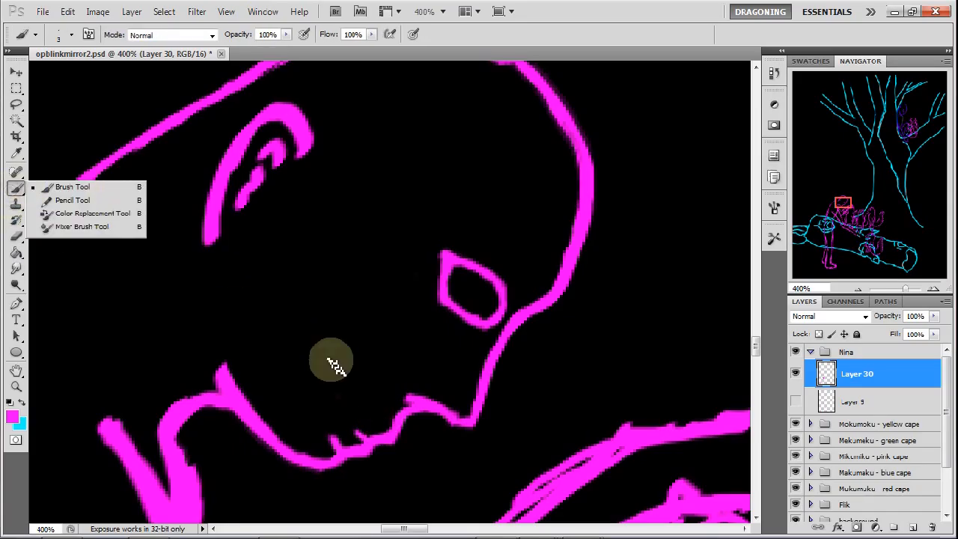
pyautogui.click(373, 436)
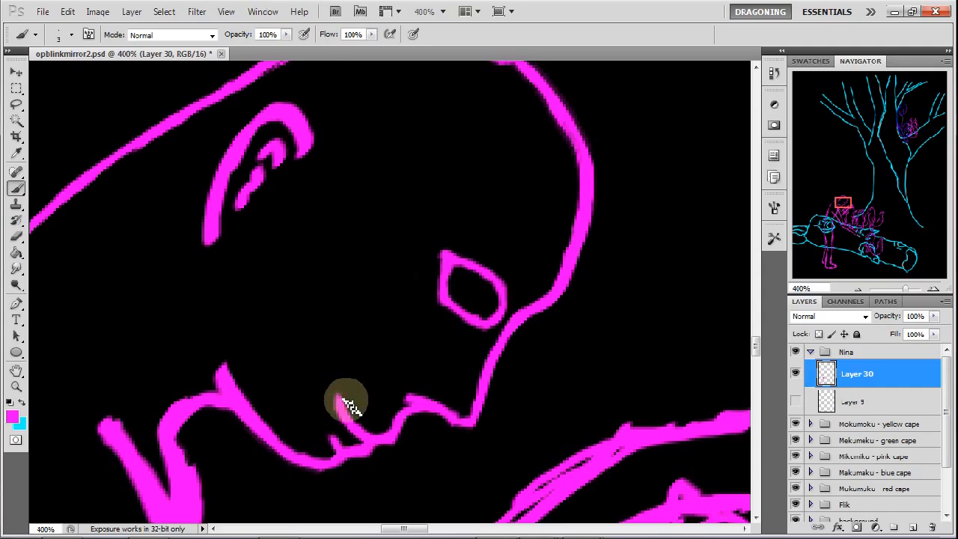
pyautogui.click(17, 236)
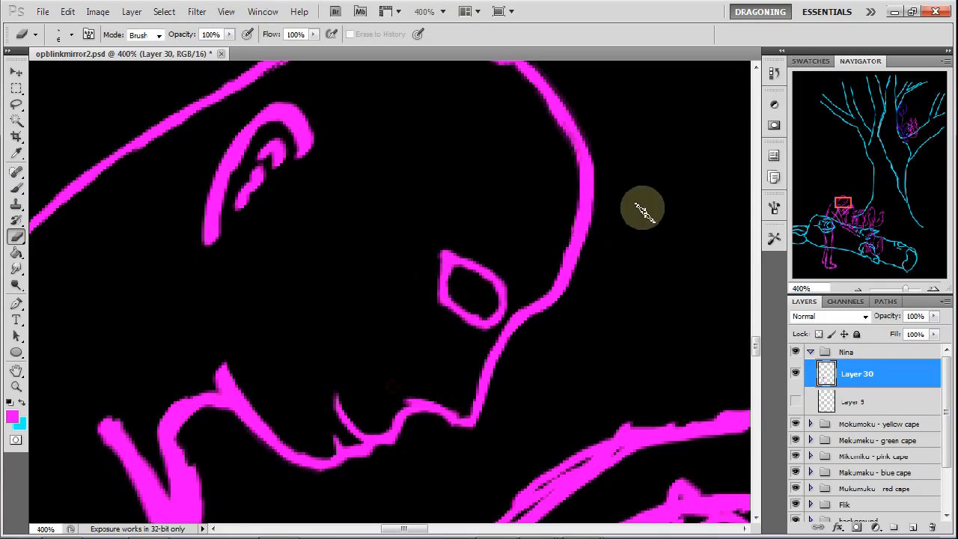
# Undo a trial brush stroke inside the eye and erase the pointed rear corner of the eye's outline.
pyautogui.moveTo(840, 209); pyautogui.dragTo(844, 203)
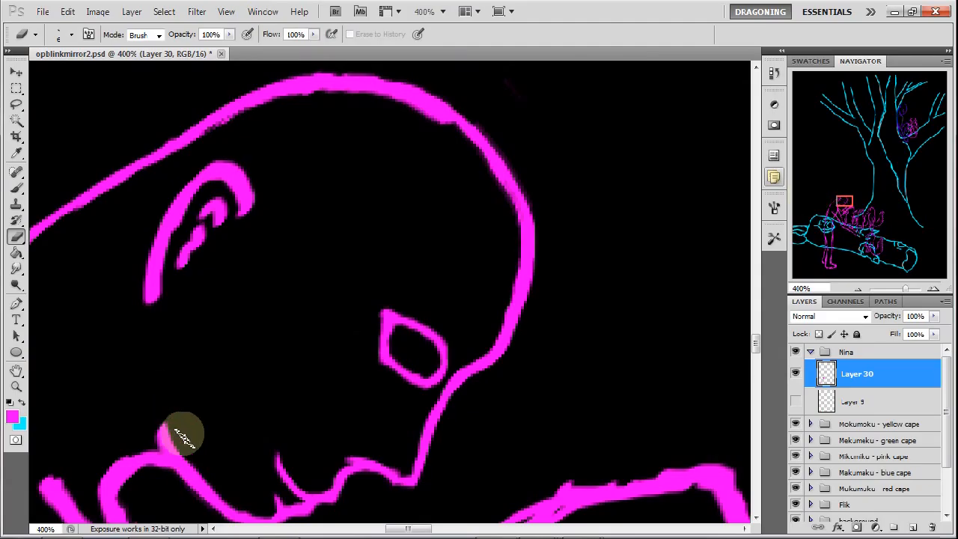
pyautogui.click(17, 192)
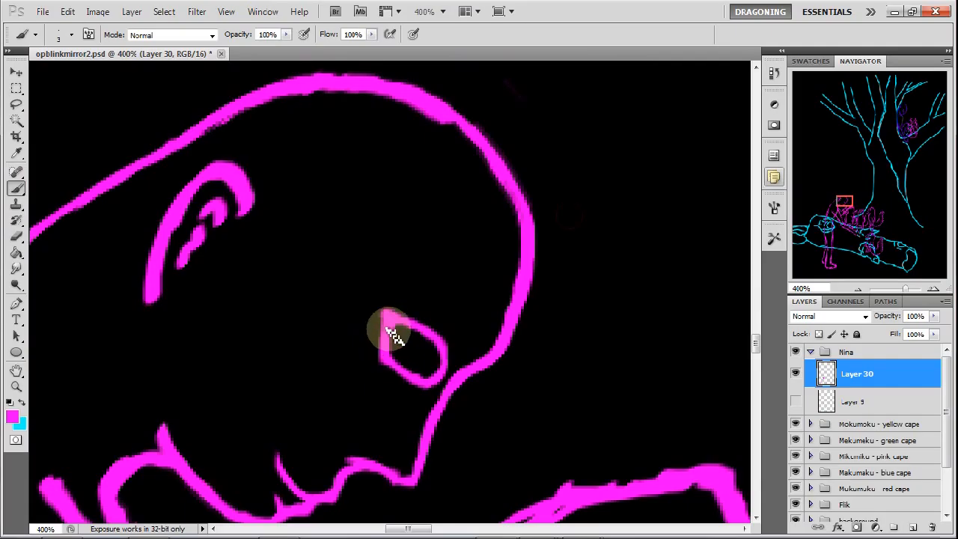
pyautogui.moveTo(388, 330); pyautogui.dragTo(388, 358)
pyautogui.hotkey('ctrl', 'z')
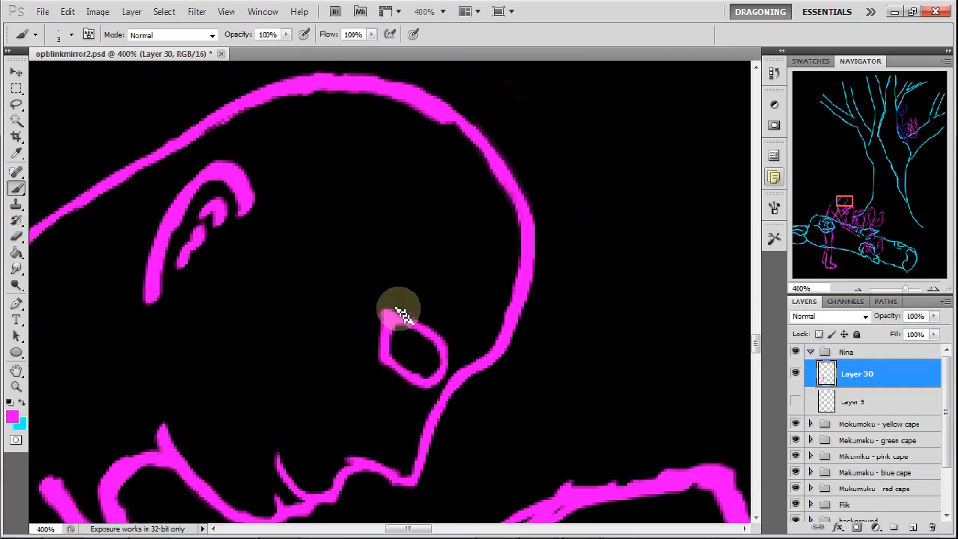
pyautogui.click(17, 237)
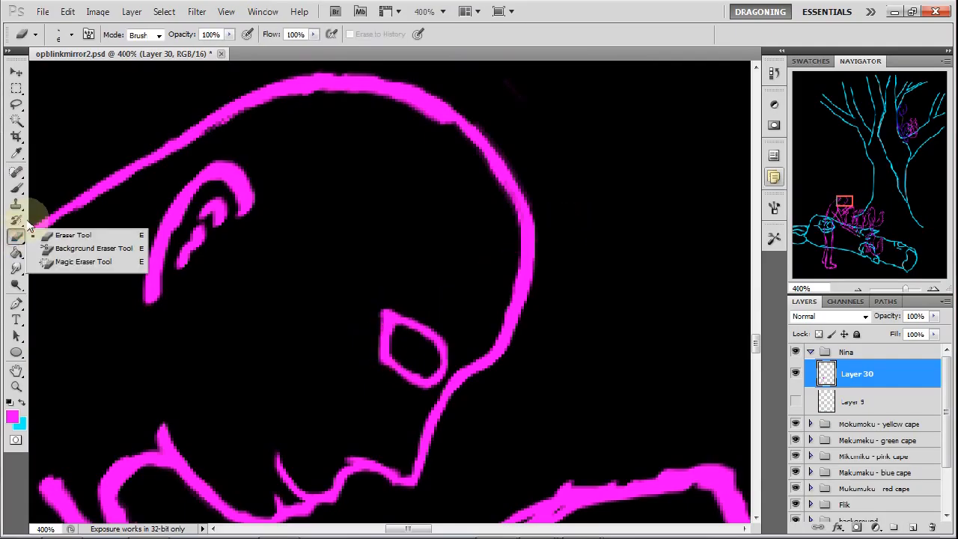
pyautogui.click(376, 324)
pyautogui.moveTo(378, 313); pyautogui.dragTo(395, 309)
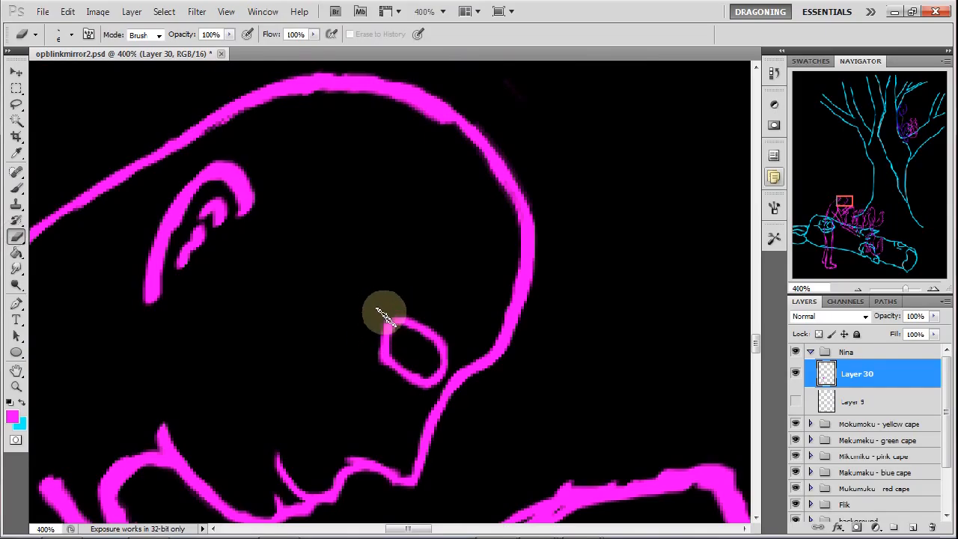
# Repaint the eye's pointed rear corner with the brush, erase the excess inside it and touch up the eye's front edge.
pyautogui.click(17, 188)
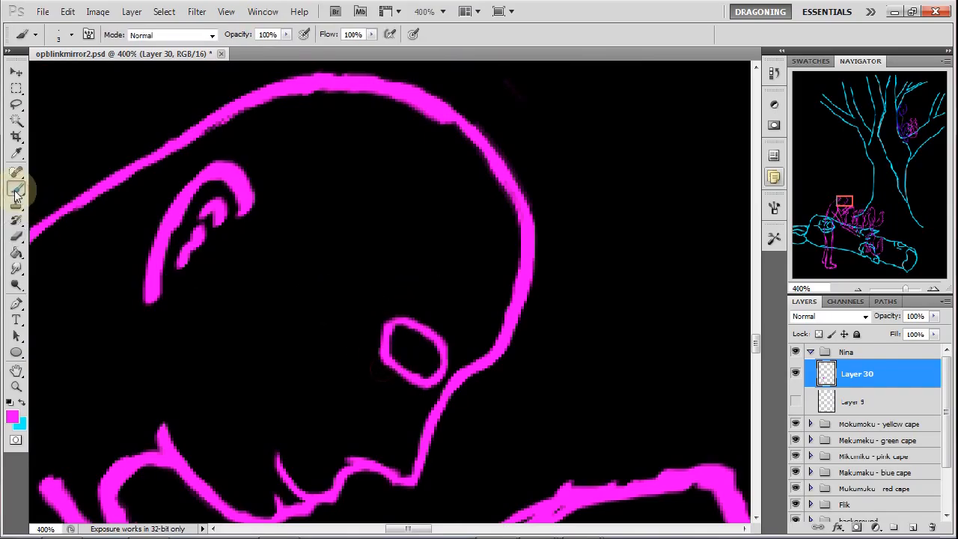
pyautogui.moveTo(441, 346)
pyautogui.mouseDown()
pyautogui.moveTo(386, 318)
pyautogui.moveTo(390, 310)
pyautogui.moveTo(393, 319)
pyautogui.moveTo(376, 319)
pyautogui.moveTo(391, 361)
pyautogui.moveTo(407, 368)
pyautogui.moveTo(393, 365)
pyautogui.moveTo(408, 373)
pyautogui.moveTo(438, 348)
pyautogui.mouseUp()
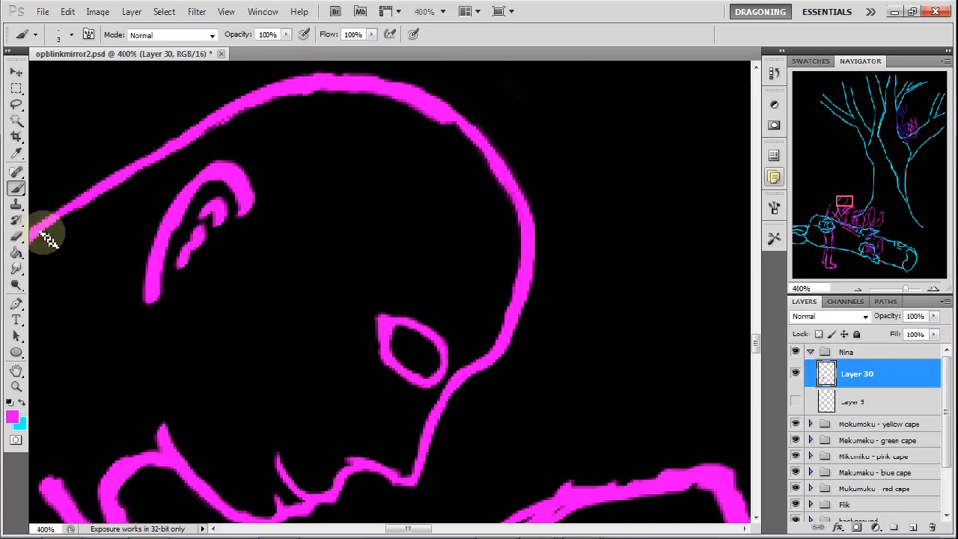
pyautogui.click(16, 237)
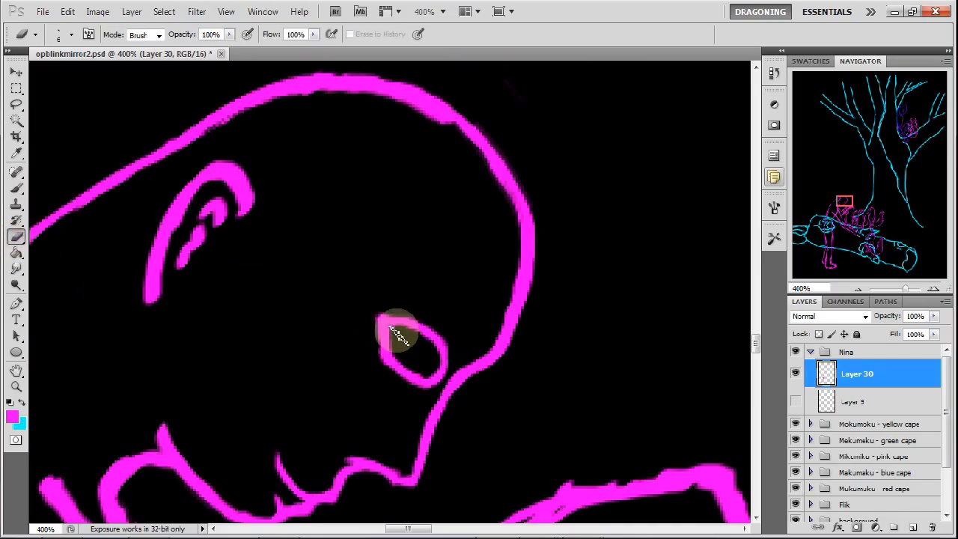
pyautogui.moveTo(408, 361); pyautogui.dragTo(439, 330)
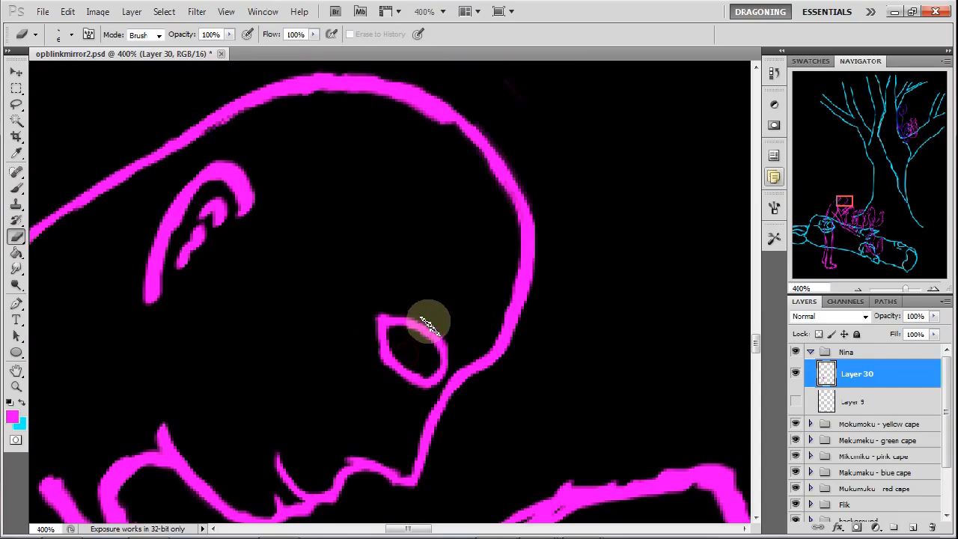
pyautogui.click(16, 187)
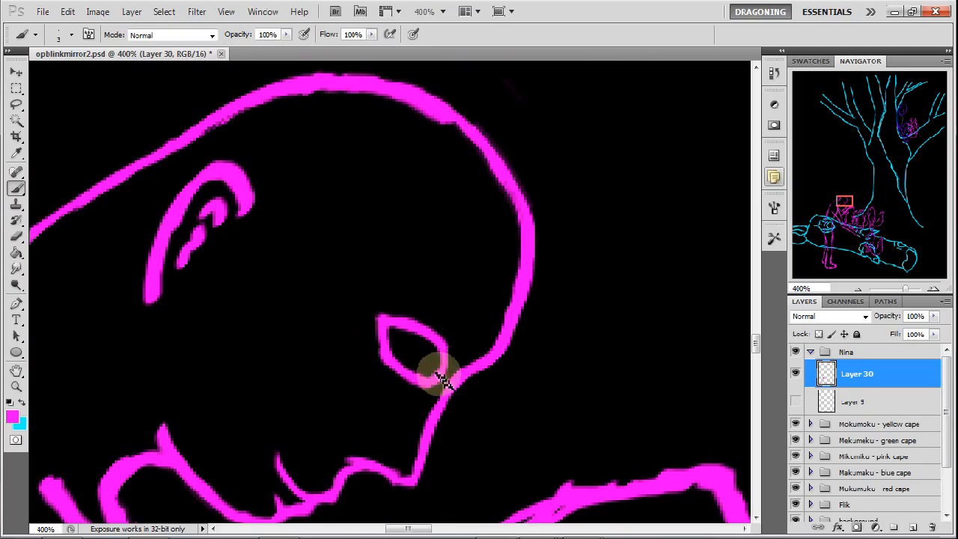
pyautogui.click(18, 235)
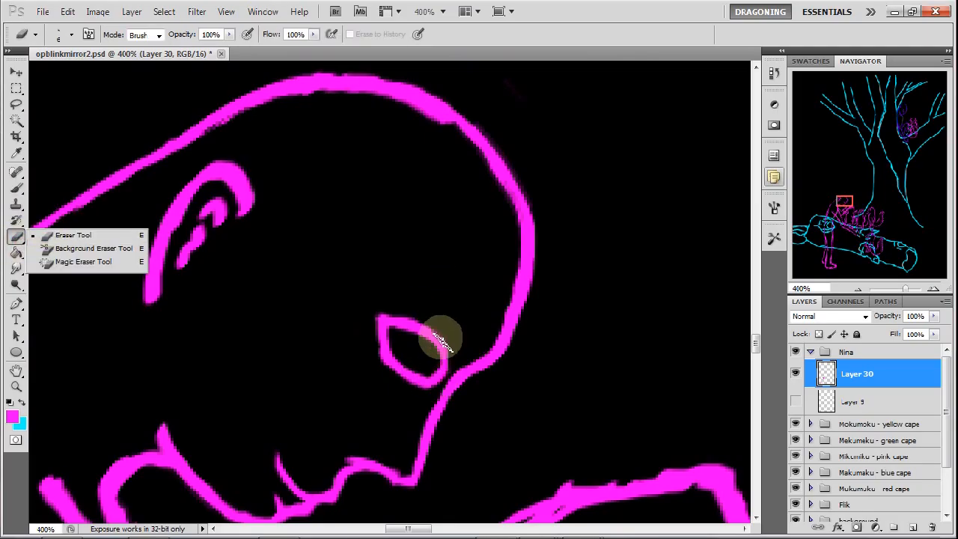
# Erase along the eye's upper edge, the forehead and the crown to leave thinner, smoother outlines.
pyautogui.click(446, 337)
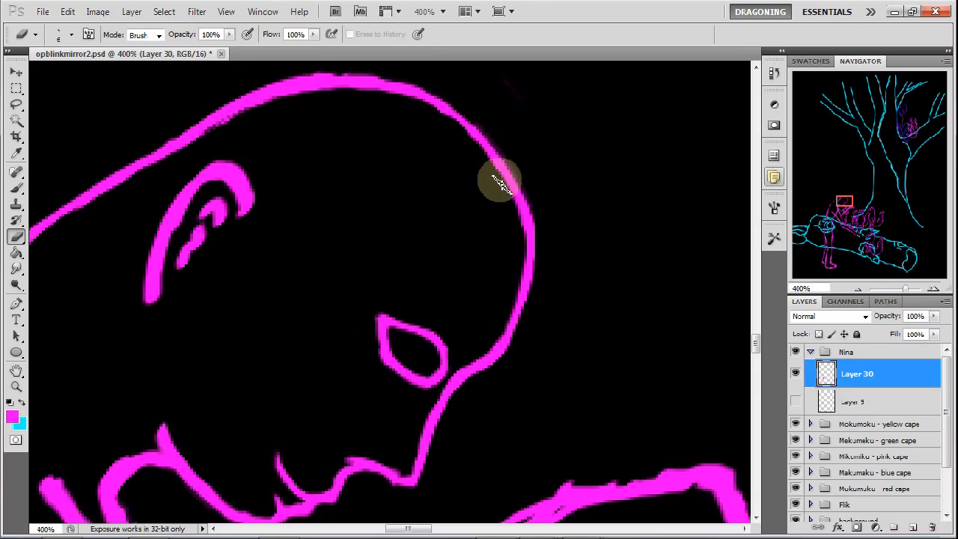
pyautogui.moveTo(846, 199); pyautogui.dragTo(832, 190)
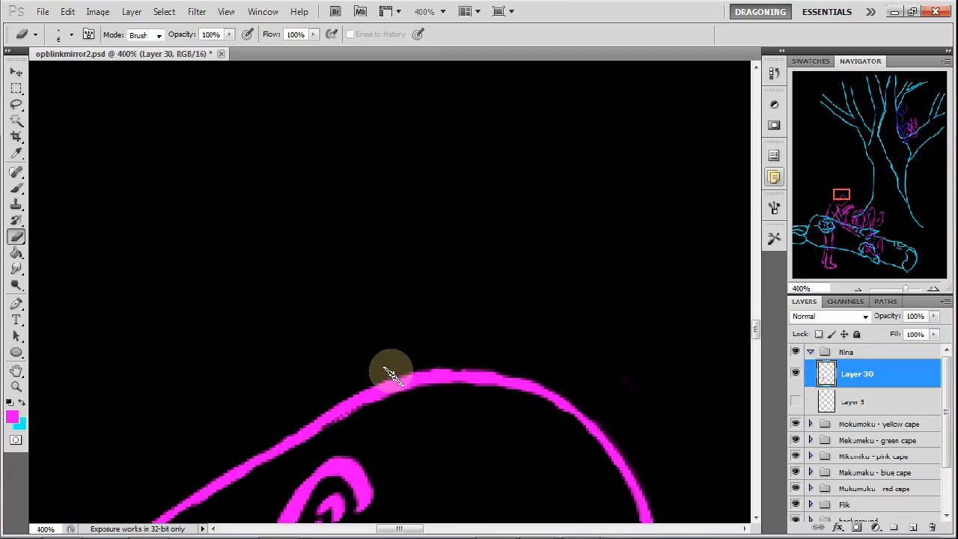
pyautogui.moveTo(412, 363); pyautogui.dragTo(482, 361)
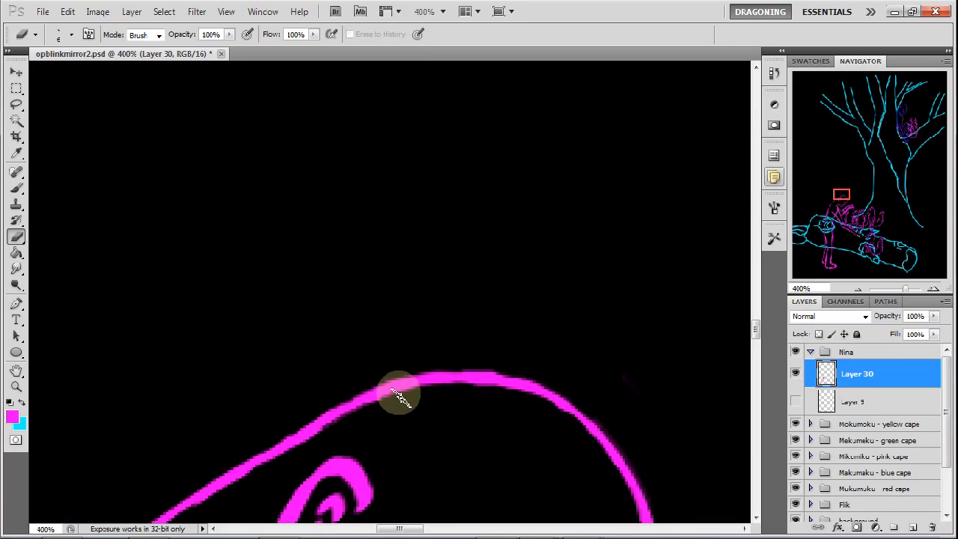
# Set the eraser to the angled 15 tip at 2 px and thin the ear's outer rim and inner fold into fine lines.
pyautogui.moveTo(857, 190); pyautogui.dragTo(843, 202)
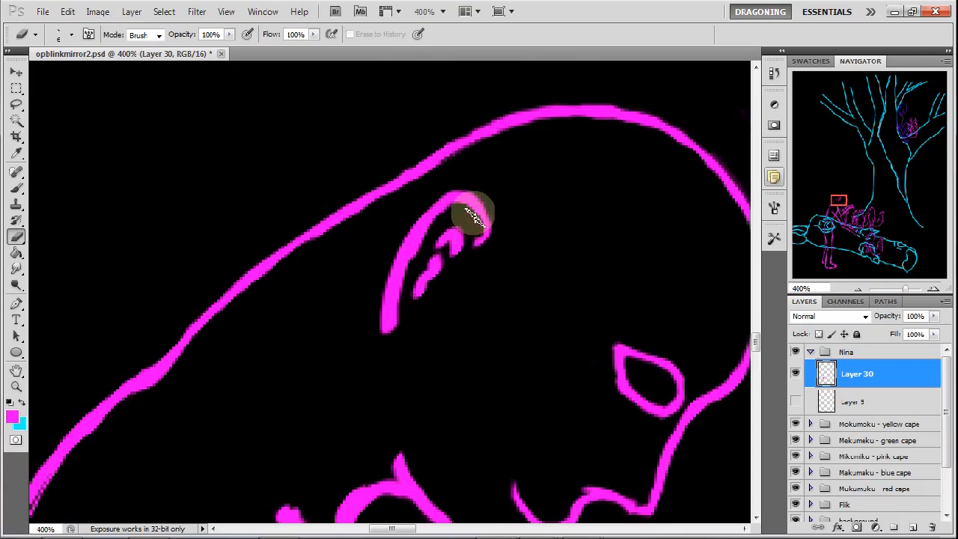
pyautogui.rightClick(536, 193)
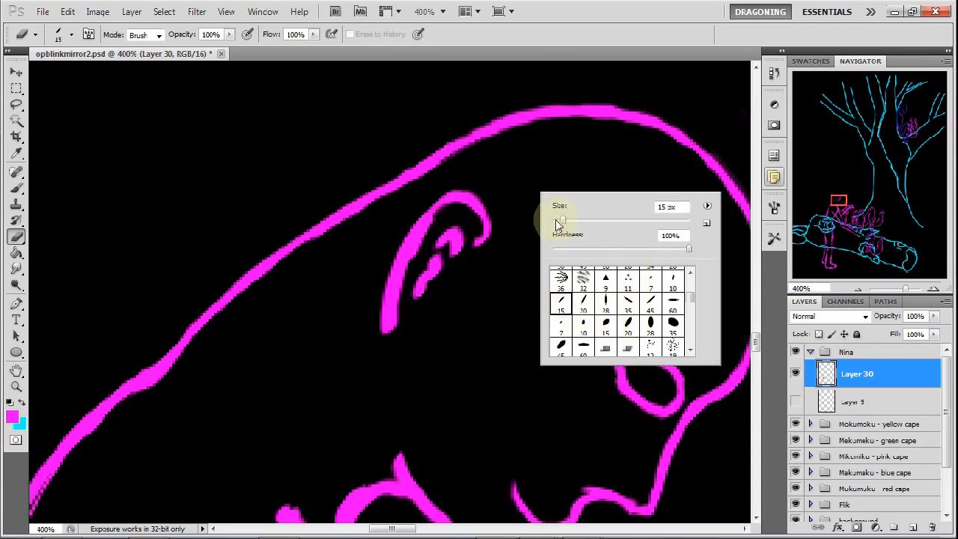
pyautogui.moveTo(442, 219)
pyautogui.mouseDown()
pyautogui.moveTo(411, 259)
pyautogui.moveTo(429, 220)
pyautogui.moveTo(408, 264)
pyautogui.moveTo(426, 224)
pyautogui.moveTo(408, 255)
pyautogui.moveTo(437, 212)
pyautogui.moveTo(396, 299)
pyautogui.mouseUp()
pyautogui.moveTo(407, 258)
pyautogui.mouseDown()
pyautogui.moveTo(391, 314)
pyautogui.moveTo(419, 269)
pyautogui.moveTo(448, 291)
pyautogui.mouseUp()
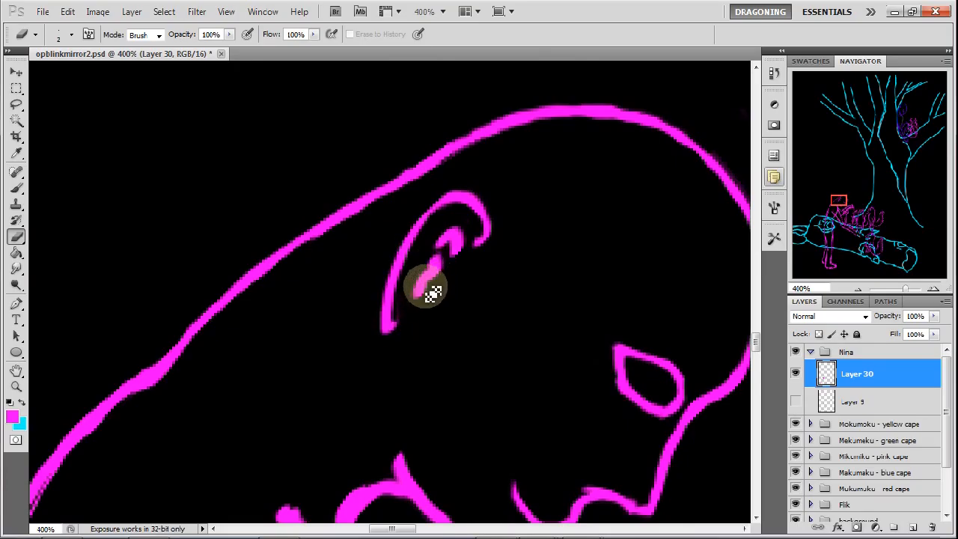
pyautogui.moveTo(435, 287); pyautogui.dragTo(429, 294)
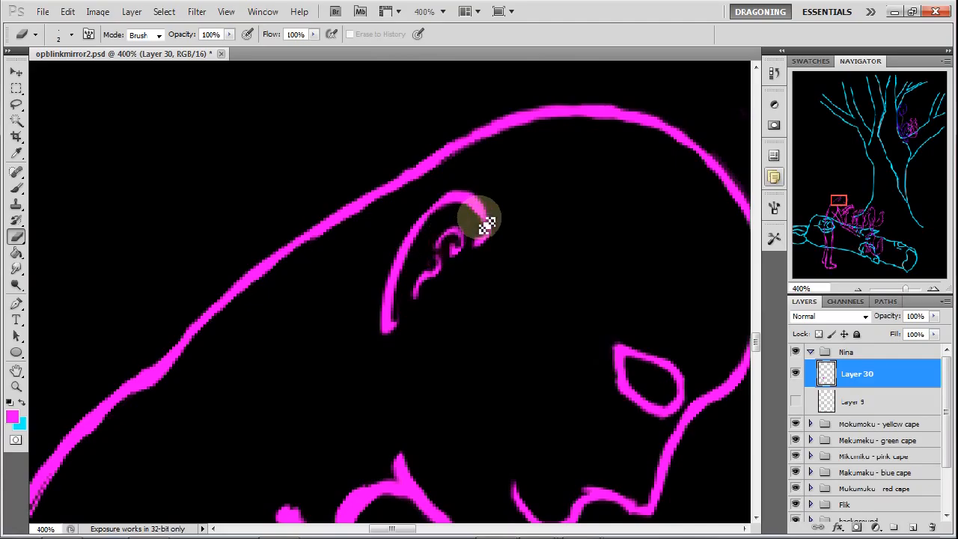
# Finish thinning the ear's inner edge and trim the neck line behind the jaw with a larger eraser tip.
pyautogui.moveTo(444, 232)
pyautogui.mouseDown()
pyautogui.moveTo(405, 276)
pyautogui.moveTo(410, 256)
pyautogui.moveTo(396, 294)
pyautogui.moveTo(411, 252)
pyautogui.moveTo(399, 274)
pyautogui.moveTo(397, 322)
pyautogui.mouseUp()
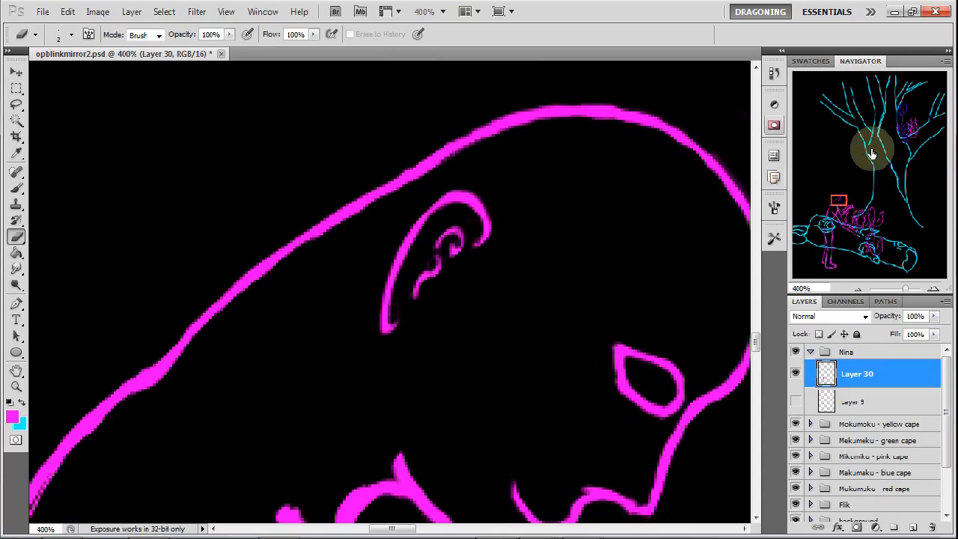
pyautogui.moveTo(845, 203)
pyautogui.mouseDown()
pyautogui.moveTo(854, 202)
pyautogui.moveTo(838, 219)
pyautogui.moveTo(850, 205)
pyautogui.mouseUp()
pyautogui.rightClick(492, 219)
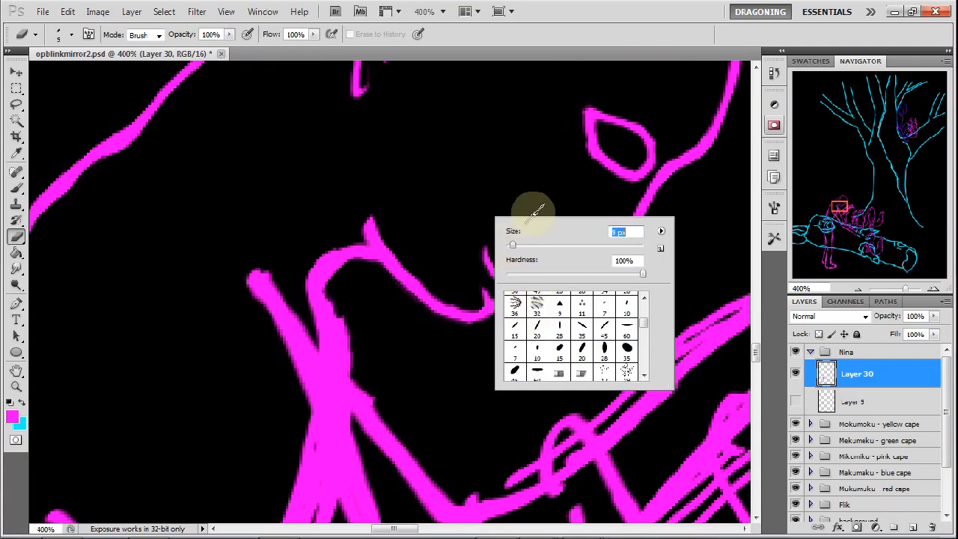
pyautogui.click(368, 271)
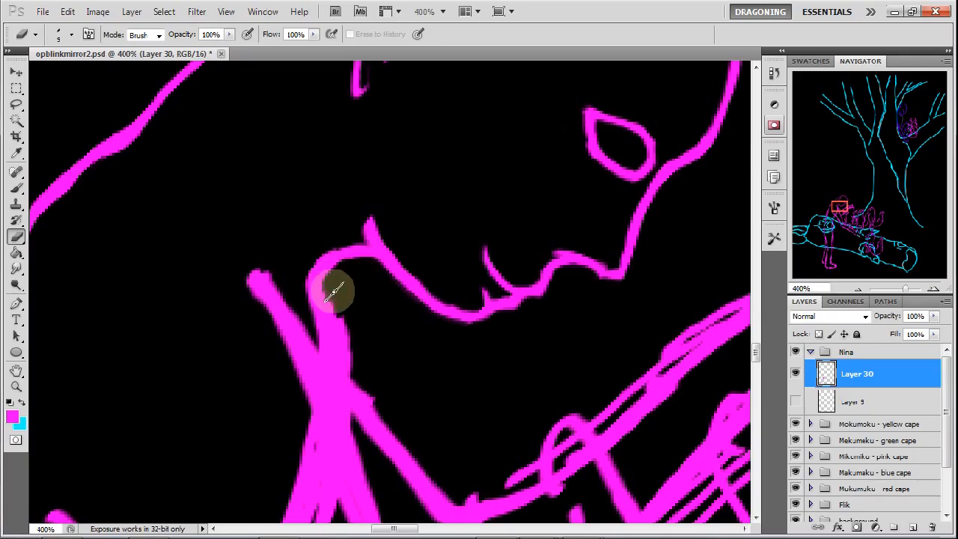
pyautogui.moveTo(335, 296); pyautogui.dragTo(346, 319)
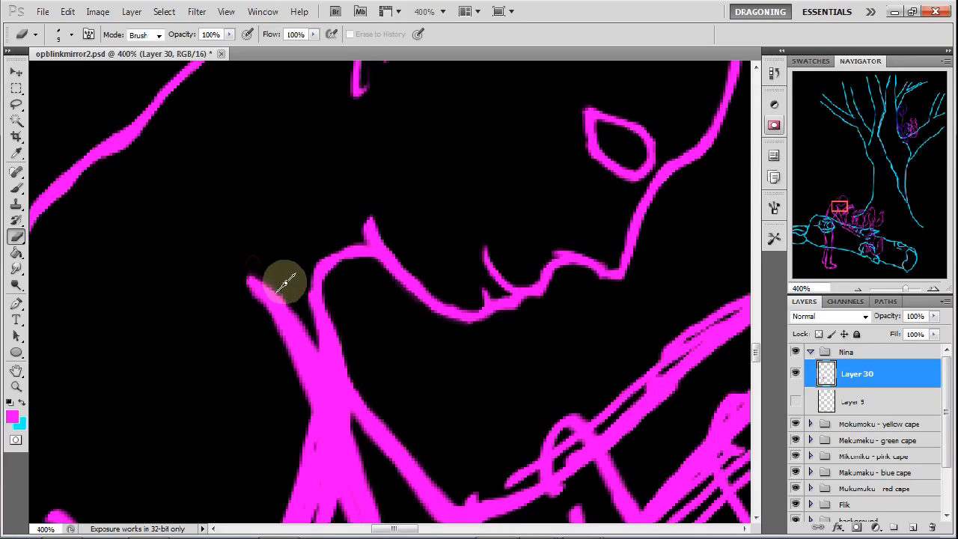
# Erase along both sides of the upper back outline to leave a thin, even curve.
pyautogui.moveTo(845, 199); pyautogui.dragTo(821, 200)
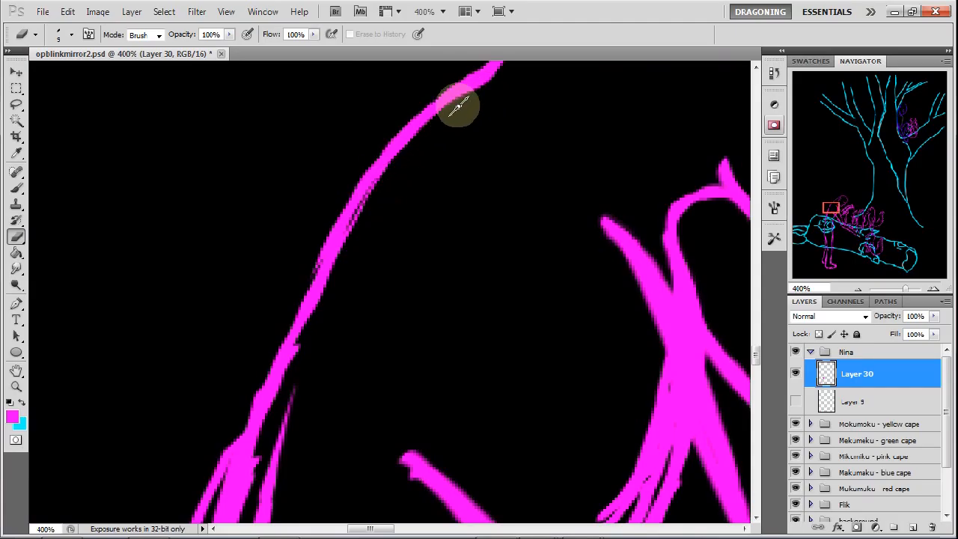
pyautogui.moveTo(379, 190); pyautogui.dragTo(342, 259)
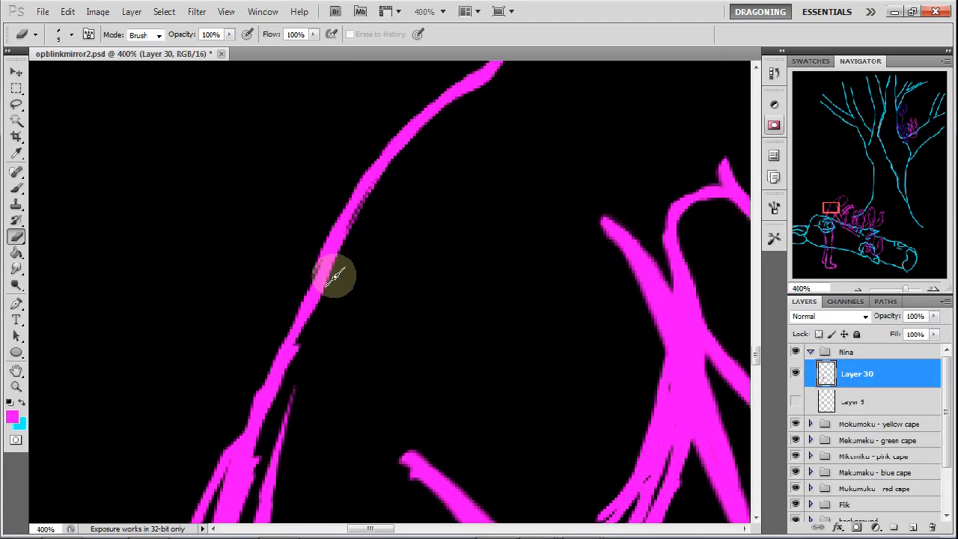
pyautogui.moveTo(364, 220); pyautogui.dragTo(318, 314)
pyautogui.moveTo(332, 276); pyautogui.dragTo(315, 327)
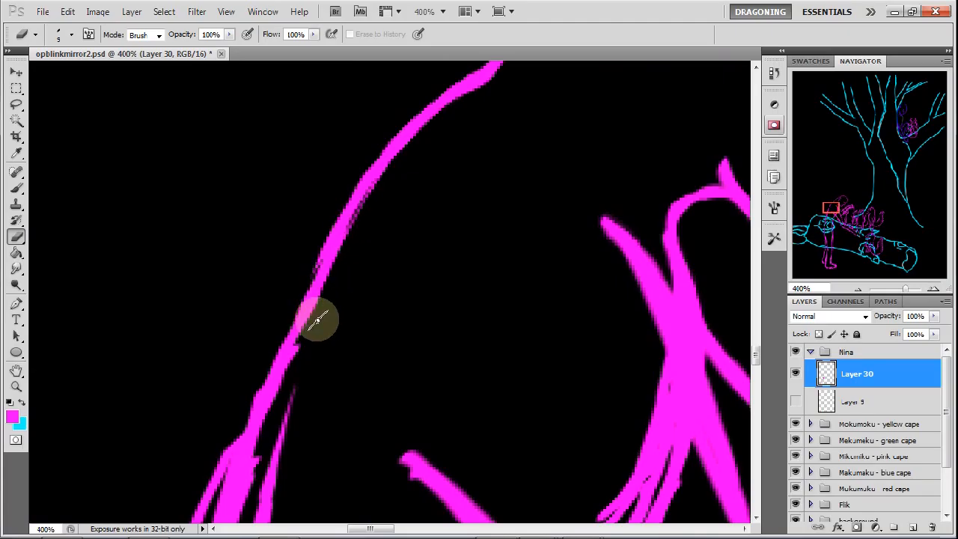
pyautogui.moveTo(324, 223)
pyautogui.mouseDown()
pyautogui.moveTo(307, 275)
pyautogui.moveTo(324, 239)
pyautogui.mouseUp()
pyautogui.moveTo(354, 164); pyautogui.dragTo(336, 207)
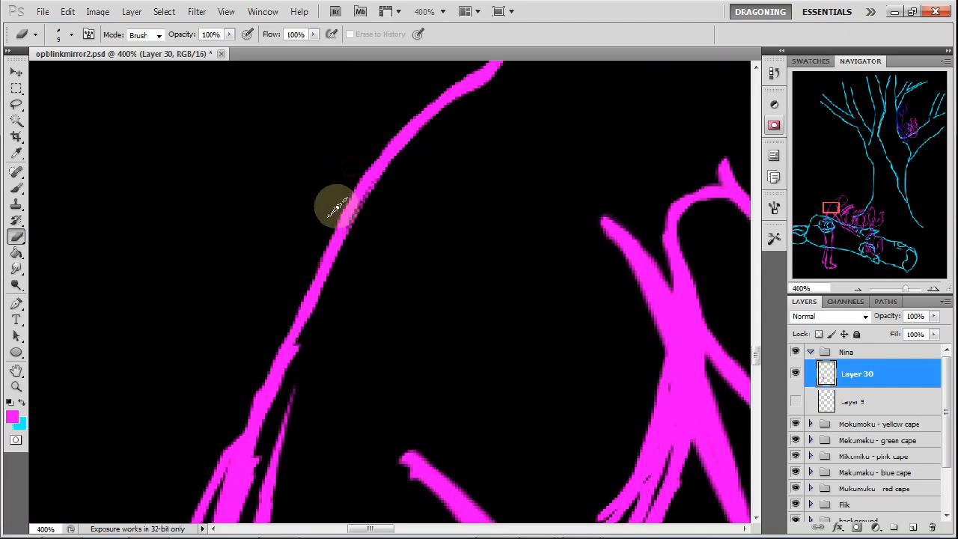
pyautogui.moveTo(354, 173); pyautogui.dragTo(331, 218)
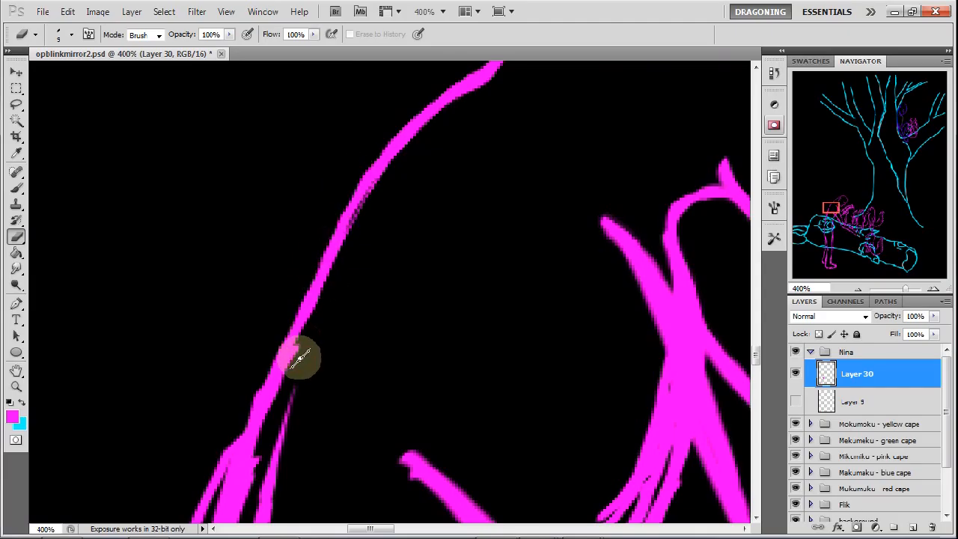
# Erase the stray strokes beside the lower back outline and smooth its bumps into one thin line.
pyautogui.click(835, 213)
pyautogui.moveTo(835, 214); pyautogui.dragTo(823, 209)
pyautogui.moveTo(347, 113)
pyautogui.mouseDown()
pyautogui.moveTo(298, 307)
pyautogui.moveTo(316, 220)
pyautogui.moveTo(303, 251)
pyautogui.moveTo(289, 370)
pyautogui.moveTo(299, 299)
pyautogui.moveTo(279, 382)
pyautogui.moveTo(301, 320)
pyautogui.moveTo(296, 368)
pyautogui.moveTo(287, 365)
pyautogui.moveTo(267, 412)
pyautogui.moveTo(282, 345)
pyautogui.moveTo(261, 414)
pyautogui.moveTo(330, 148)
pyautogui.moveTo(277, 303)
pyautogui.moveTo(291, 278)
pyautogui.moveTo(276, 334)
pyautogui.moveTo(292, 261)
pyautogui.moveTo(272, 372)
pyautogui.moveTo(277, 340)
pyautogui.moveTo(258, 384)
pyautogui.moveTo(234, 373)
pyautogui.moveTo(223, 420)
pyautogui.moveTo(242, 240)
pyautogui.moveTo(289, 122)
pyautogui.moveTo(259, 223)
pyautogui.moveTo(287, 165)
pyautogui.moveTo(240, 275)
pyautogui.moveTo(256, 258)
pyautogui.moveTo(224, 352)
pyautogui.moveTo(265, 219)
pyautogui.mouseUp()
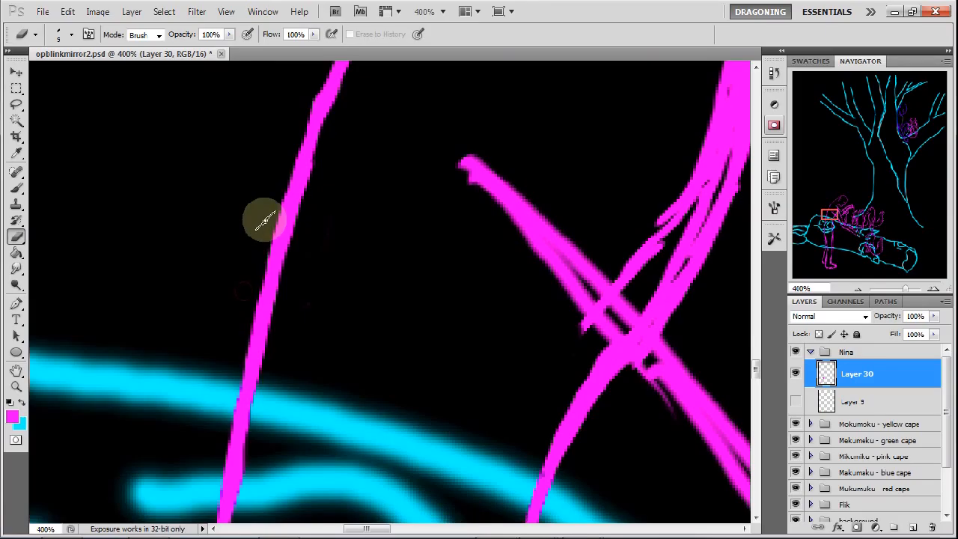
pyautogui.moveTo(832, 214); pyautogui.dragTo(830, 209)
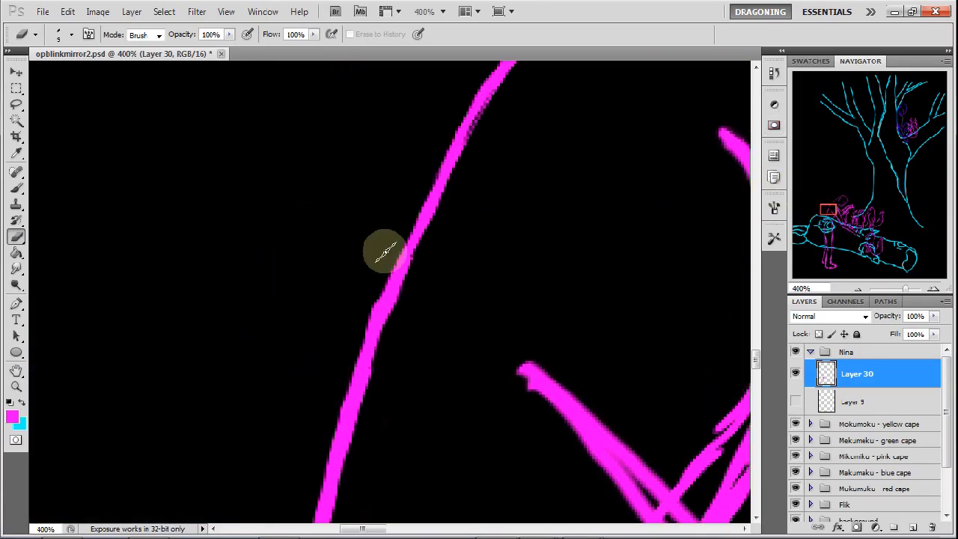
pyautogui.moveTo(370, 299); pyautogui.dragTo(344, 370)
pyautogui.moveTo(412, 287); pyautogui.dragTo(436, 235)
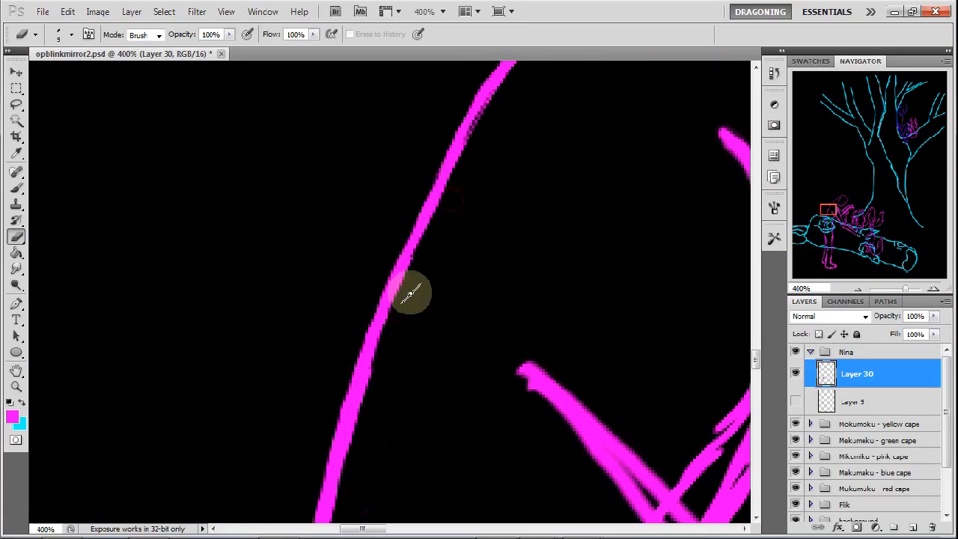
pyautogui.moveTo(383, 349); pyautogui.dragTo(367, 425)
pyautogui.moveTo(377, 383); pyautogui.dragTo(359, 436)
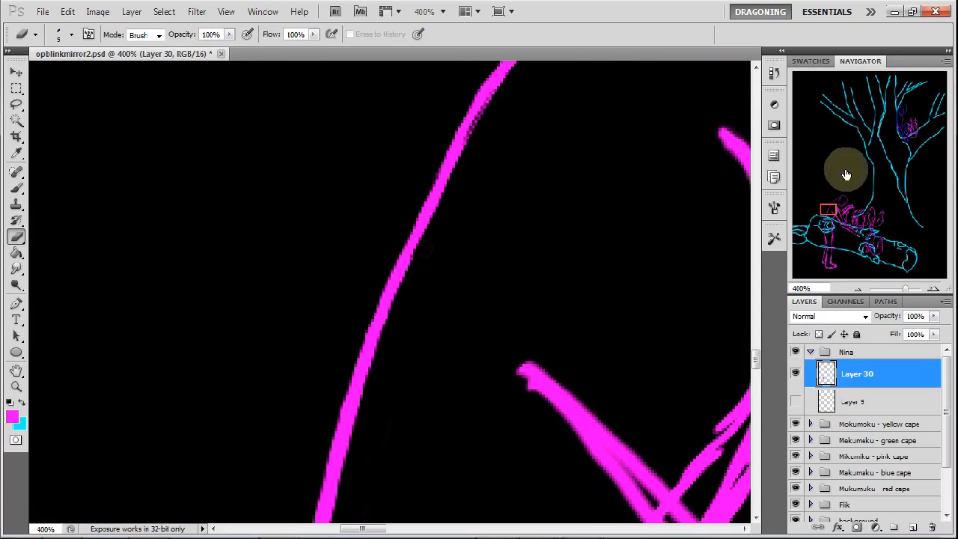
# Thin the crossing neck strokes into a tapered line and erase the bundle of loose strokes running down from them.
pyautogui.moveTo(830, 208); pyautogui.dragTo(847, 211)
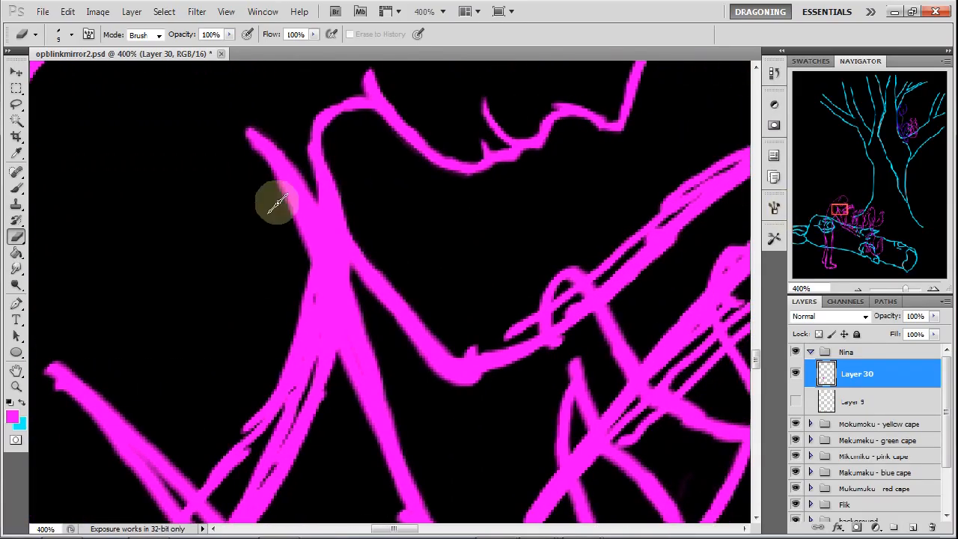
pyautogui.moveTo(266, 176); pyautogui.dragTo(274, 193)
pyautogui.moveTo(235, 136); pyautogui.dragTo(276, 192)
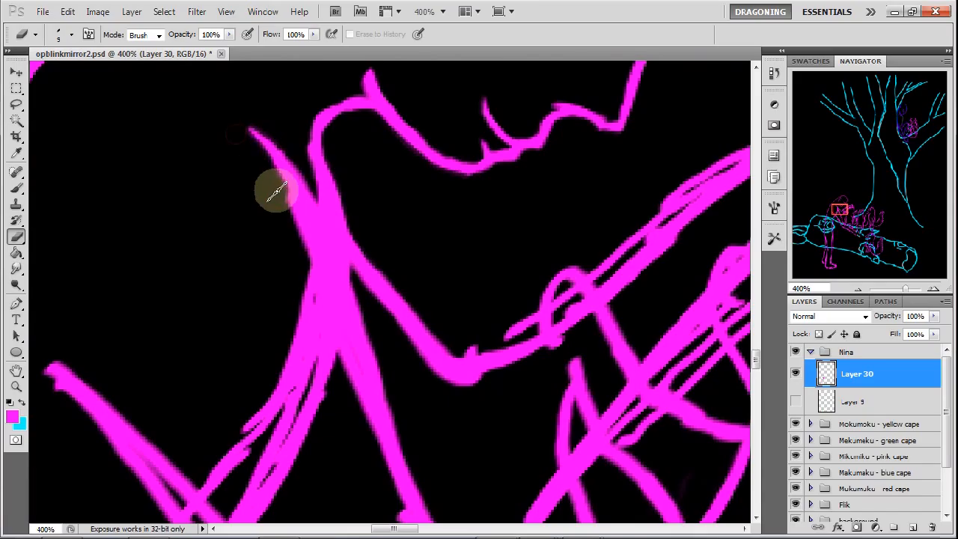
pyautogui.moveTo(307, 163)
pyautogui.mouseDown()
pyautogui.moveTo(296, 215)
pyautogui.moveTo(267, 178)
pyautogui.moveTo(292, 238)
pyautogui.moveTo(281, 199)
pyautogui.moveTo(303, 237)
pyautogui.moveTo(354, 395)
pyautogui.mouseUp()
pyautogui.moveTo(314, 294)
pyautogui.mouseDown()
pyautogui.moveTo(235, 482)
pyautogui.moveTo(202, 456)
pyautogui.moveTo(229, 488)
pyautogui.mouseUp()
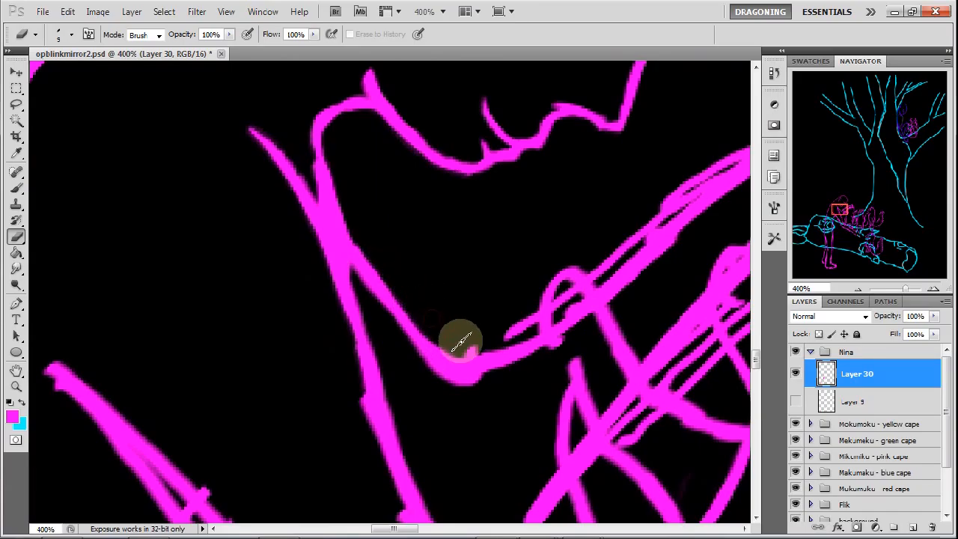
# Erase the doubled strokes along the arm's upper edge below the face, leaving a single clean line.
pyautogui.moveTo(473, 357); pyautogui.dragTo(540, 328)
pyautogui.moveTo(506, 334); pyautogui.dragTo(541, 311)
pyautogui.moveTo(599, 271); pyautogui.dragTo(614, 256)
pyautogui.moveTo(554, 314)
pyautogui.mouseDown()
pyautogui.moveTo(583, 292)
pyautogui.moveTo(570, 303)
pyautogui.mouseUp()
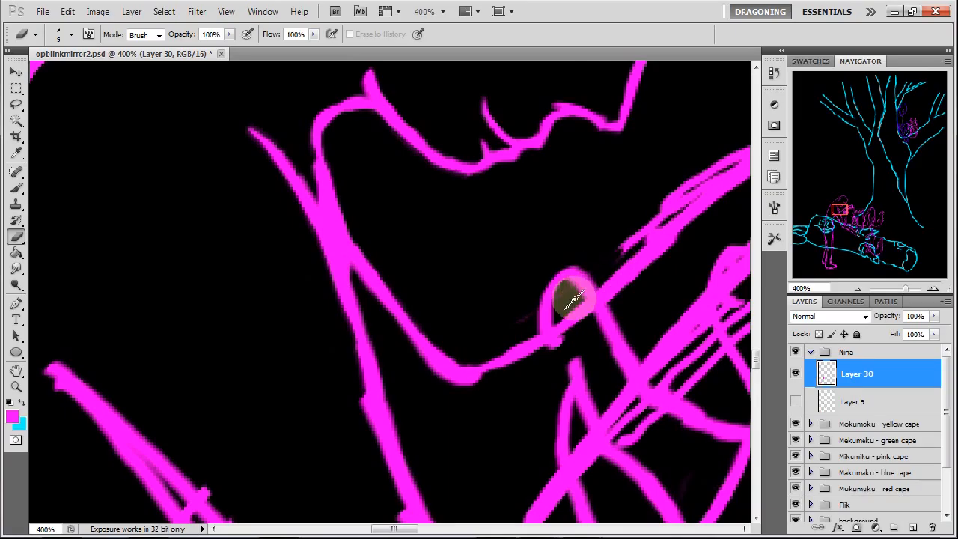
pyautogui.moveTo(841, 208)
pyautogui.mouseDown()
pyautogui.moveTo(849, 214)
pyautogui.moveTo(834, 201)
pyautogui.mouseUp()
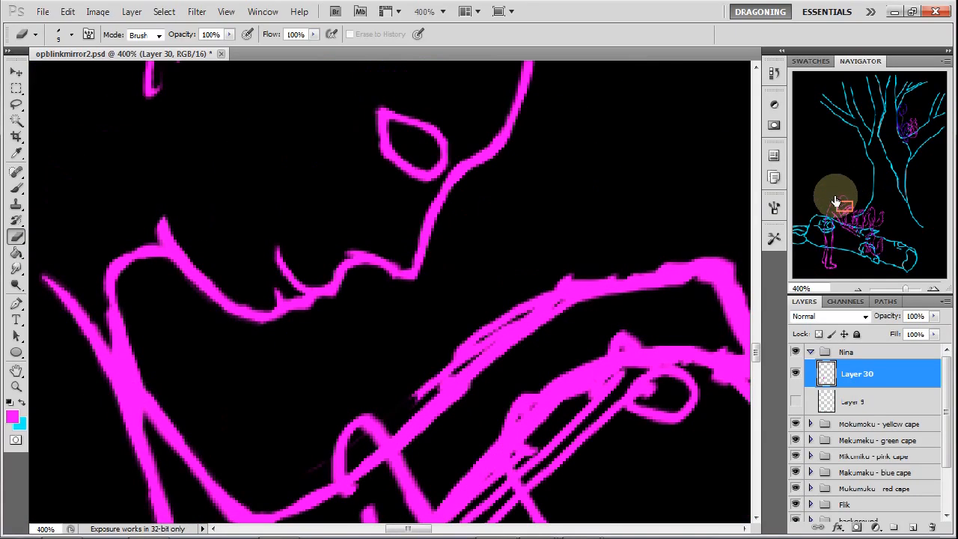
pyautogui.moveTo(468, 342)
pyautogui.mouseDown()
pyautogui.moveTo(409, 395)
pyautogui.moveTo(459, 351)
pyautogui.moveTo(425, 387)
pyautogui.moveTo(466, 359)
pyautogui.moveTo(433, 394)
pyautogui.moveTo(482, 344)
pyautogui.moveTo(435, 390)
pyautogui.moveTo(517, 325)
pyautogui.moveTo(492, 334)
pyautogui.moveTo(535, 302)
pyautogui.moveTo(512, 314)
pyautogui.moveTo(527, 294)
pyautogui.moveTo(521, 305)
pyautogui.moveTo(568, 280)
pyautogui.moveTo(503, 325)
pyautogui.moveTo(538, 304)
pyautogui.moveTo(530, 308)
pyautogui.moveTo(542, 287)
pyautogui.mouseUp()
pyautogui.moveTo(474, 397)
pyautogui.mouseDown()
pyautogui.moveTo(456, 399)
pyautogui.moveTo(384, 469)
pyautogui.mouseUp()
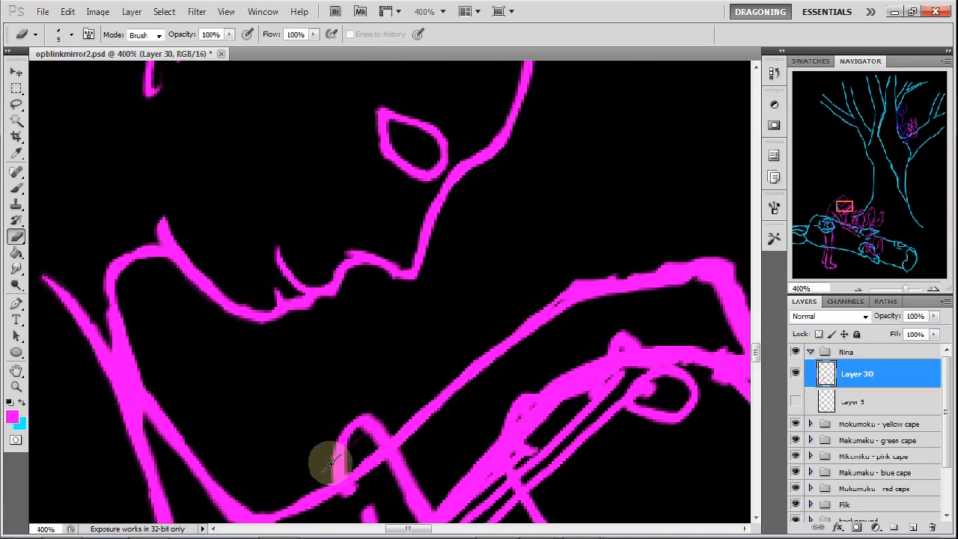
# Thin the far section of the arm's upper outline and its downward bend toward the pointed shape.
pyautogui.moveTo(851, 203)
pyautogui.mouseDown()
pyautogui.moveTo(858, 209)
pyautogui.moveTo(840, 209)
pyautogui.mouseUp()
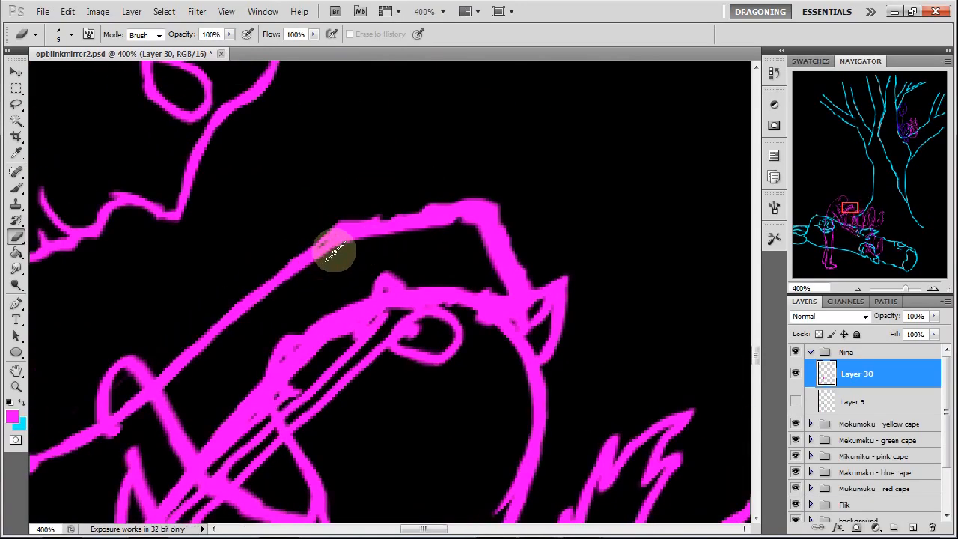
pyautogui.moveTo(346, 245); pyautogui.dragTo(455, 228)
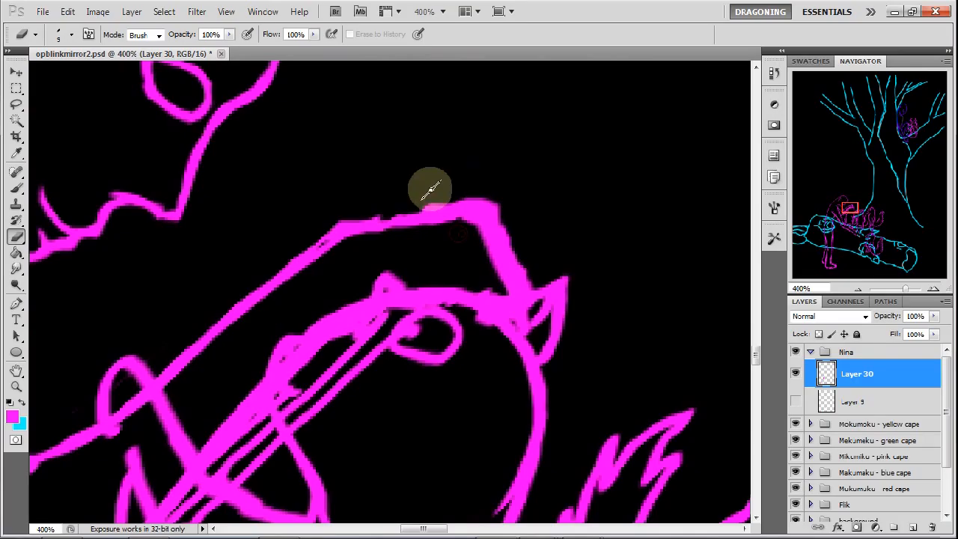
pyautogui.moveTo(375, 209)
pyautogui.mouseDown()
pyautogui.moveTo(492, 187)
pyautogui.moveTo(517, 229)
pyautogui.moveTo(523, 285)
pyautogui.mouseUp()
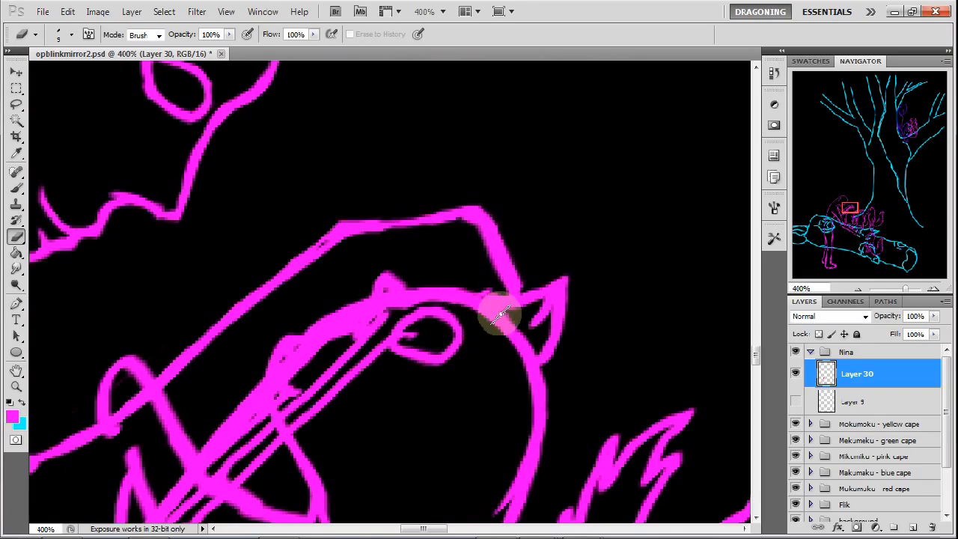